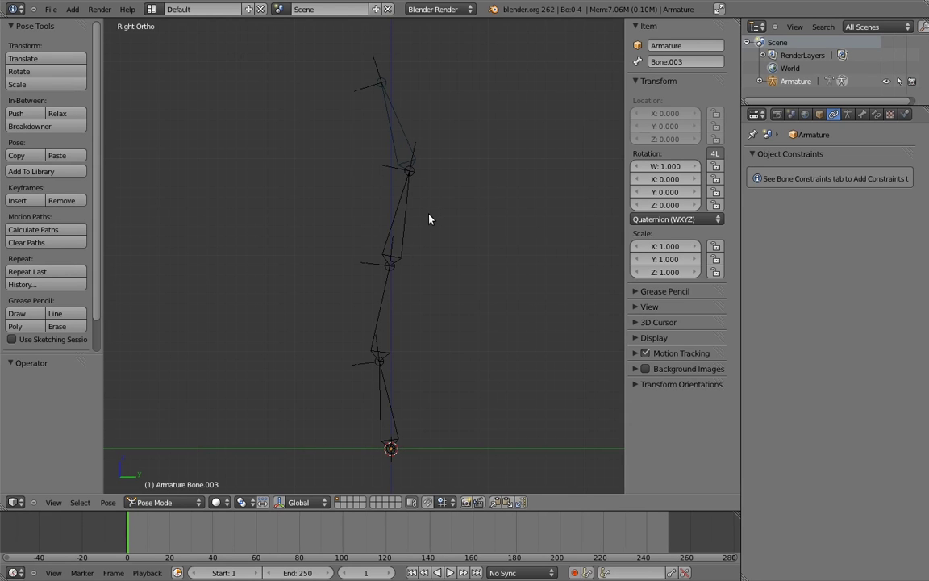
Duplicate the four-bone chain in Edit Mode and place the copy at -1.7 along the Y axis.
{"action": "key", "text": "Tab"}
{"action": "right_click", "coordinate": [408, 153]}
{"action": "right_click", "coordinate": [402, 216], "text": "shift"}
{"action": "right_click", "coordinate": [381, 321], "text": "shift"}
{"action": "right_click", "coordinate": [390, 393], "text": "shift"}
{"action": "scroll", "coordinate": [427, 249], "scroll_direction": "down", "scroll_amount": 2}
{"action": "key", "text": "shift+d"}
{"action": "key", "text": "y"}
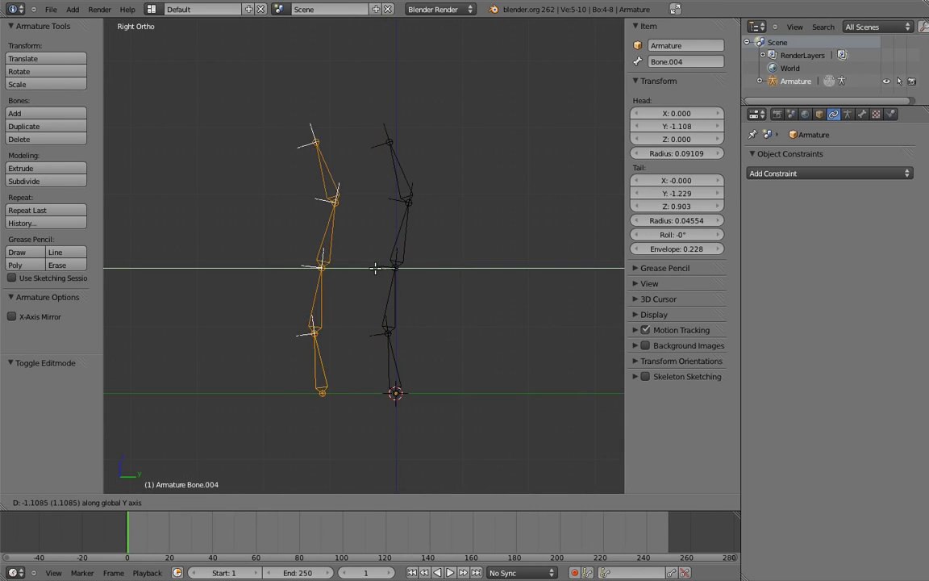
{"action": "left_click", "coordinate": [342, 273]}
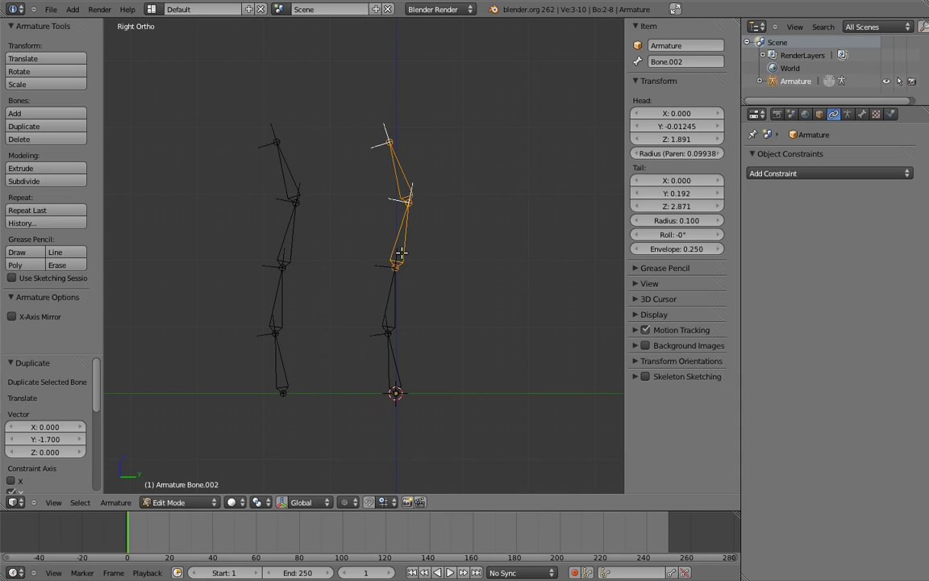
Duplicate the original bone chain again and place this copy at 4.5 along the Y axis.
{"action": "key", "text": "l"}
{"action": "key", "text": "shift+d"}
{"action": "key", "text": "y"}
{"action": "left_click", "coordinate": [570, 284]}
{"action": "scroll", "coordinate": [473, 282], "scroll_direction": "down", "scroll_amount": 3}
{"action": "key", "text": "g"}
{"action": "key", "text": "y"}
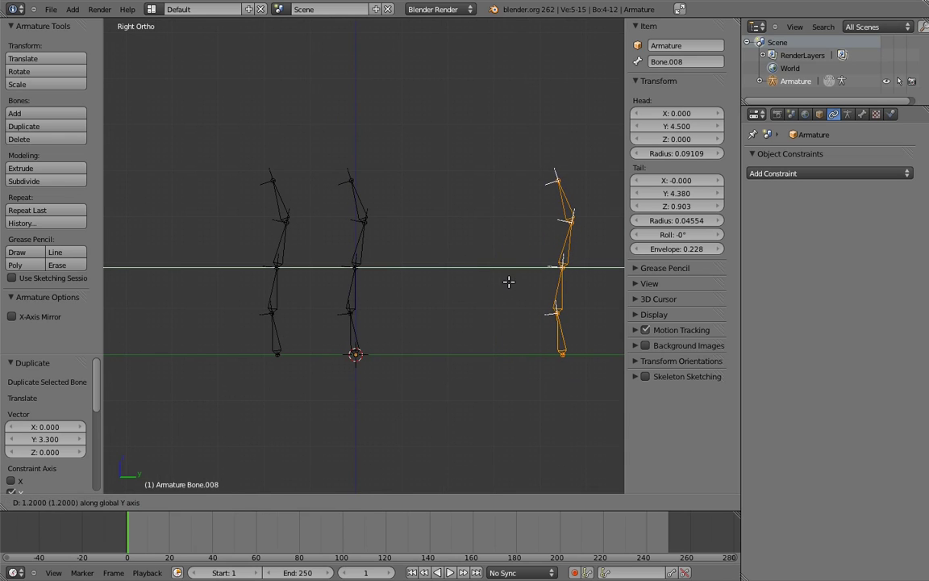
{"action": "left_click", "coordinate": [507, 282]}
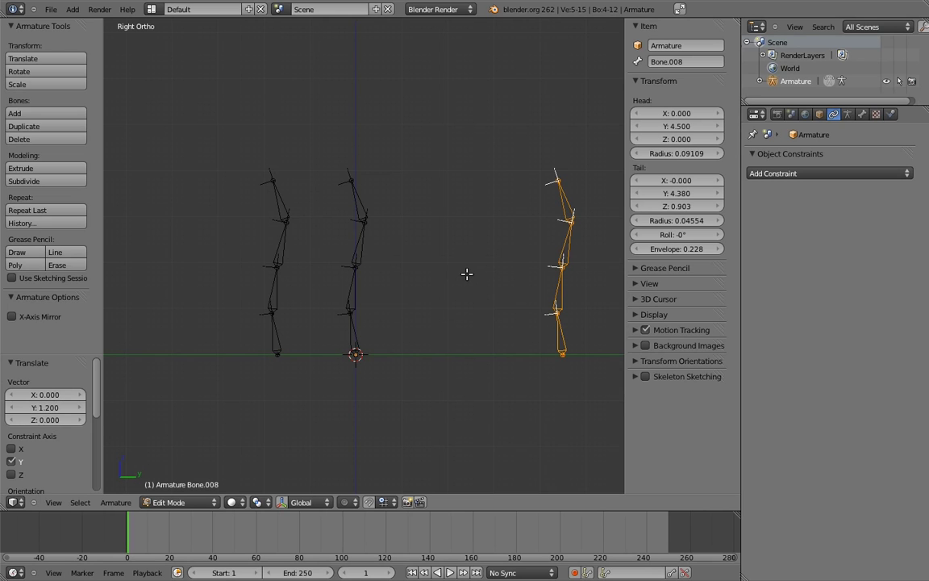
Clear the parenting of all four bones in the copy at negative Y.
{"action": "middle_click_drag", "start_coordinate": [374, 252], "coordinate": [416, 264], "text": "shift"}
{"action": "right_click", "coordinate": [371, 169], "text": "shift"}
{"action": "right_click", "coordinate": [382, 233], "text": "shift"}
{"action": "right_click", "coordinate": [371, 323], "text": "shift"}
{"action": "right_click", "coordinate": [373, 404], "text": "shift"}
{"action": "key", "text": "alt+p"}
{"action": "left_click", "coordinate": [376, 406]}
{"action": "scroll", "coordinate": [375, 344], "scroll_direction": "down", "scroll_amount": 2}
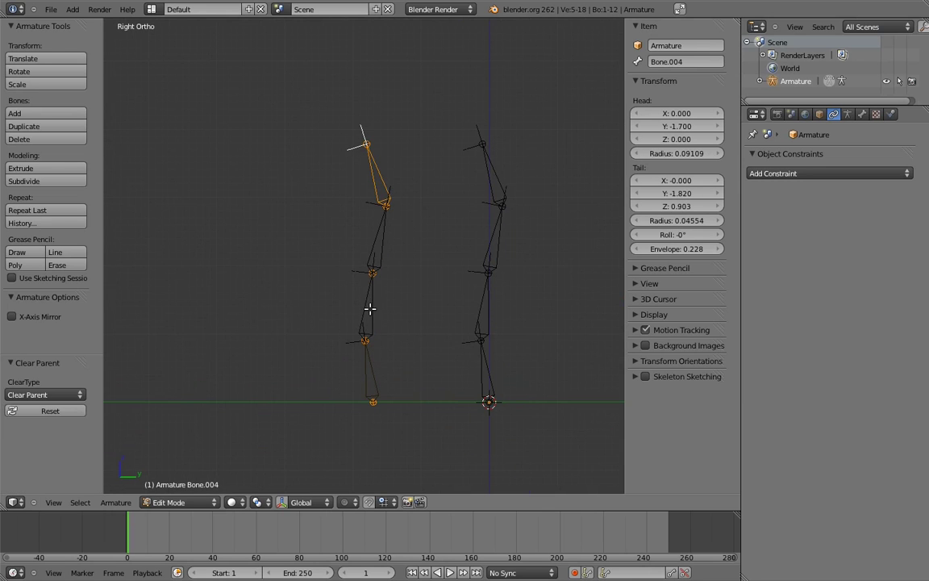
Move Bone.005 directly below Bone.004, and Bone.006 directly below Bone.005, to begin reversing the chain's order.
{"action": "right_click", "coordinate": [370, 314]}
{"action": "key", "text": "g"}
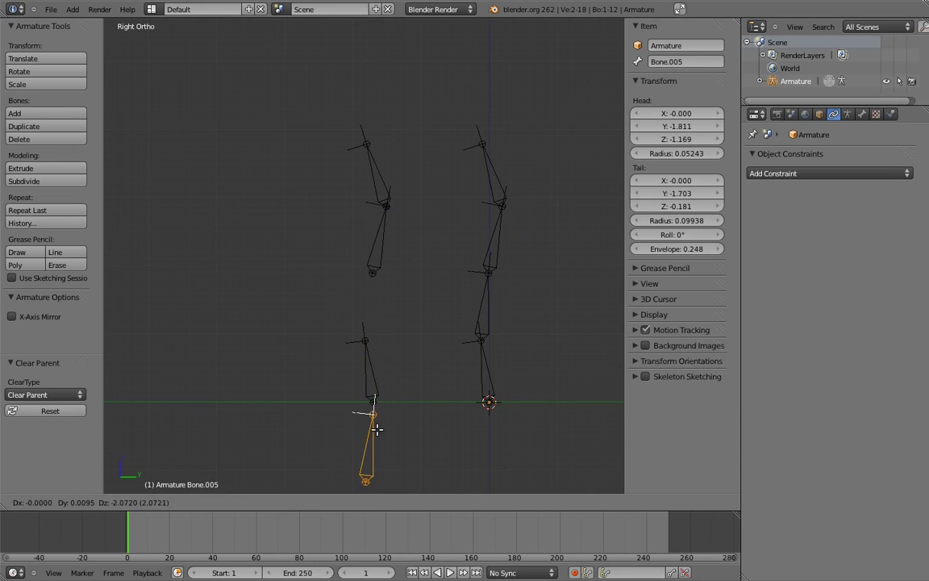
{"action": "left_click", "coordinate": [381, 429]}
{"action": "middle_click_drag", "start_coordinate": [390, 409], "coordinate": [407, 341], "text": "shift"}
{"action": "right_click", "coordinate": [398, 177]}
{"action": "key", "text": "g"}
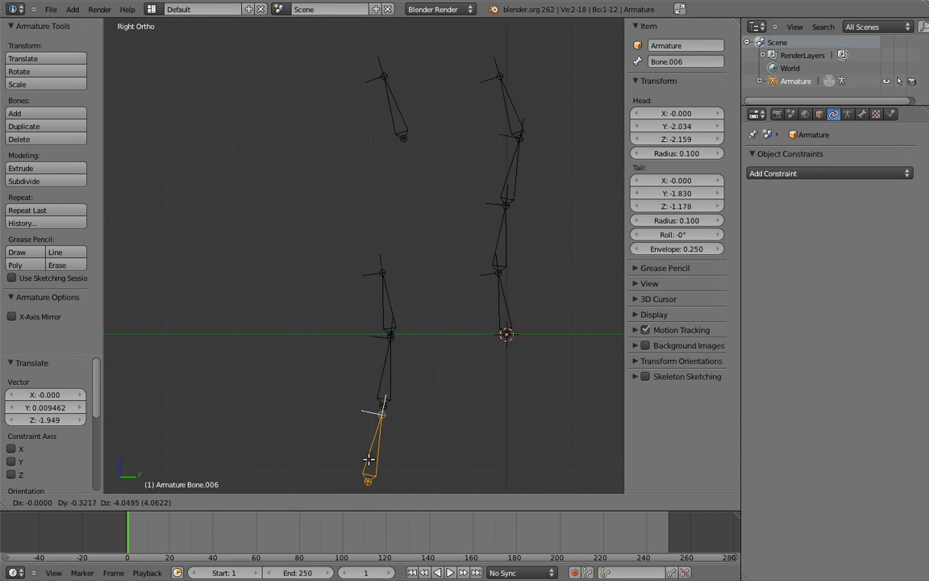
{"action": "left_click", "coordinate": [362, 484]}
Move Bone.007 below Bone.006 so its tail meets the head of Bone.006.
{"action": "right_click", "coordinate": [396, 109]}
{"action": "key", "text": "g"}
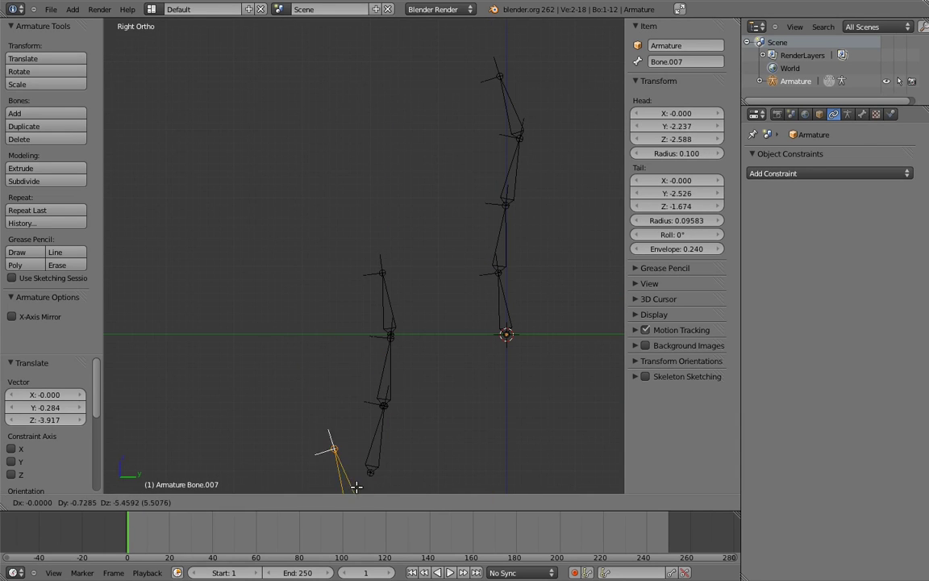
{"action": "left_click", "coordinate": [395, 478]}
{"action": "middle_click_drag", "start_coordinate": [402, 421], "coordinate": [404, 320], "text": "shift"}
{"action": "key", "text": "g"}
{"action": "left_click", "coordinate": [392, 374]}
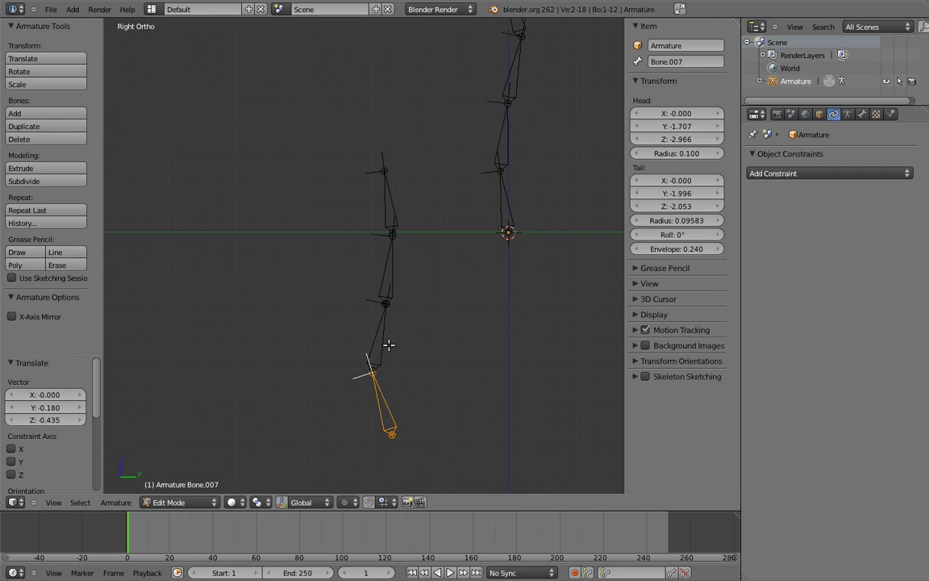
Parent each bone of the reversed chain to the bone below it as Connected, from Bone.006 up to Bone.004.
{"action": "right_click", "coordinate": [378, 355], "text": "shift"}
{"action": "key", "text": "ctrl+p"}
{"action": "left_click", "coordinate": [387, 409]}
{"action": "right_click", "coordinate": [391, 266]}
{"action": "right_click", "coordinate": [387, 339], "text": "shift"}
{"action": "key", "text": "ctrl+p"}
{"action": "left_click", "coordinate": [387, 341]}
{"action": "right_click", "coordinate": [389, 198]}
{"action": "right_click", "coordinate": [393, 263], "text": "shift"}
{"action": "key", "text": "ctrl+p"}
{"action": "left_click", "coordinate": [395, 266]}
Move the whole reversed chain so its top end meets the original chain's base at the origin, and deselect everything.
{"action": "right_click", "coordinate": [395, 220]}
{"action": "right_click", "coordinate": [394, 267], "text": "shift"}
{"action": "right_click", "coordinate": [375, 336], "text": "shift"}
{"action": "right_click", "coordinate": [381, 396], "text": "shift"}
{"action": "middle_click_drag", "start_coordinate": [407, 250], "coordinate": [338, 353], "text": "shift"}
{"action": "key", "text": "g"}
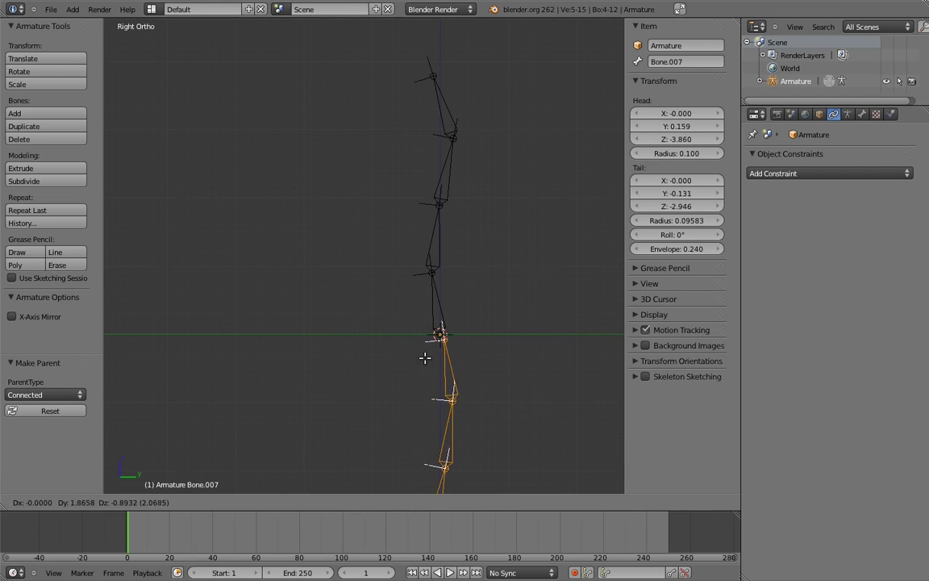
{"action": "left_click", "coordinate": [385, 312]}
{"action": "scroll", "coordinate": [416, 234], "scroll_direction": "down", "scroll_amount": 3}
{"action": "scroll", "coordinate": [417, 234], "scroll_direction": "up", "scroll_amount": 1}
{"action": "key", "text": "a"}
Try the Stick bone display on the armature and return to Octahedral.
{"action": "left_click", "coordinate": [847, 114]}
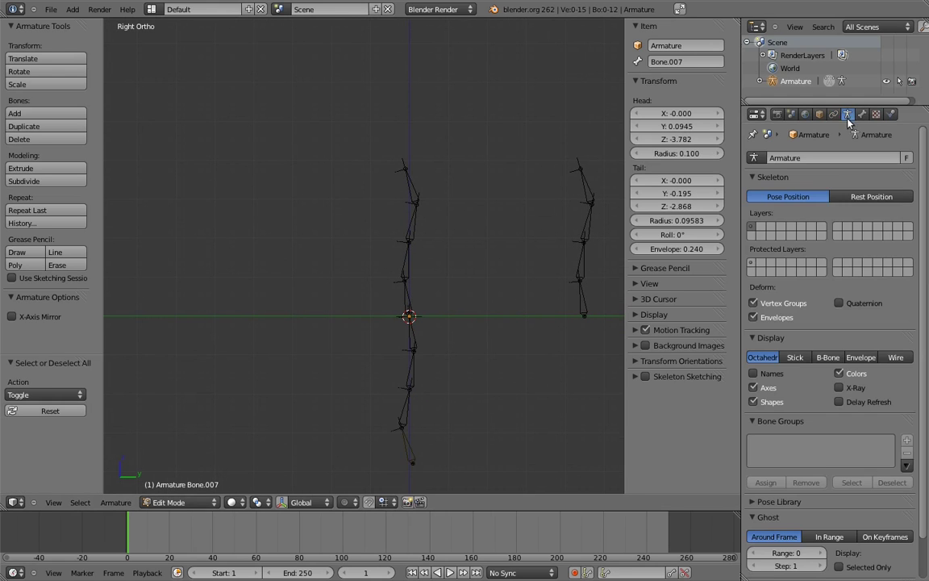
{"action": "left_click", "coordinate": [796, 357]}
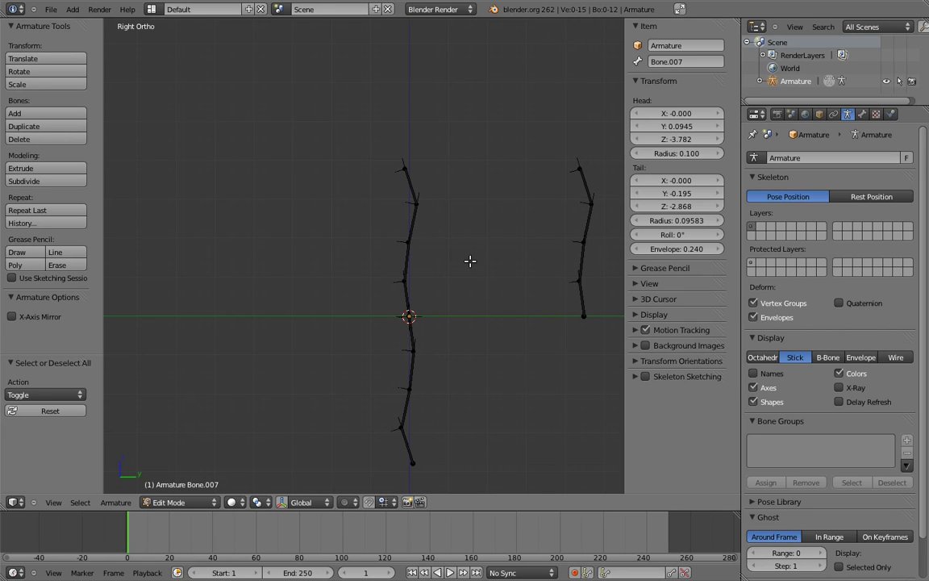
{"action": "left_click", "coordinate": [762, 357]}
Compare the matching bones of the upper and reversed chains by selecting them in pairs outward from the origin.
{"action": "right_click", "coordinate": [409, 313]}
{"action": "right_click", "coordinate": [411, 266]}
{"action": "right_click", "coordinate": [417, 374], "text": "shift"}
{"action": "right_click", "coordinate": [417, 232]}
{"action": "right_click", "coordinate": [408, 409], "text": "shift"}
{"action": "right_click", "coordinate": [414, 192]}
{"action": "right_click", "coordinate": [408, 450], "text": "shift"}
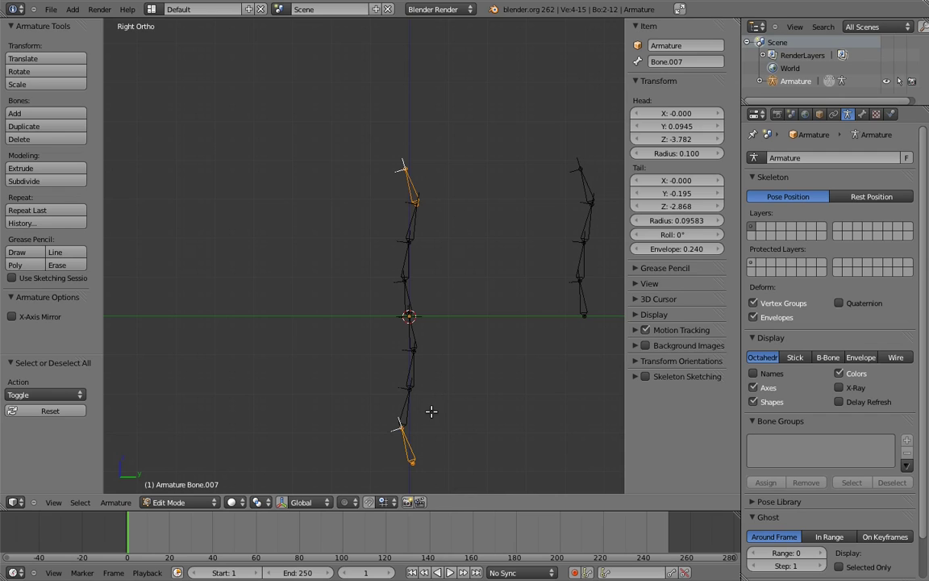
In Pose Mode, add Copy Rotation constraints to Bone.003 and Bone.007, targeting the separate control chain's top bone, Bone.011.
{"action": "key", "text": "ctrl+Tab"}
{"action": "right_click", "coordinate": [587, 187]}
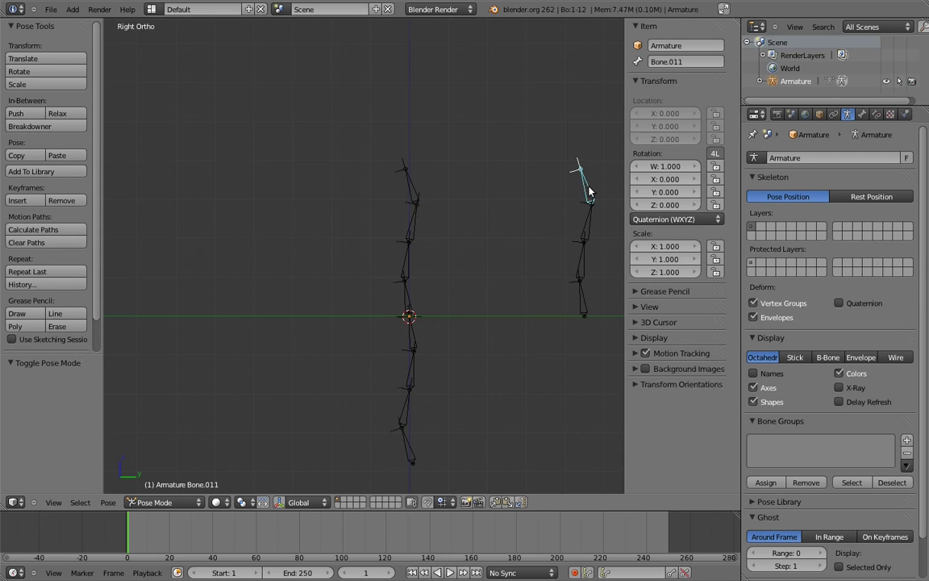
{"action": "right_click", "coordinate": [409, 190], "text": "shift"}
{"action": "key", "text": "shift+ctrl+c"}
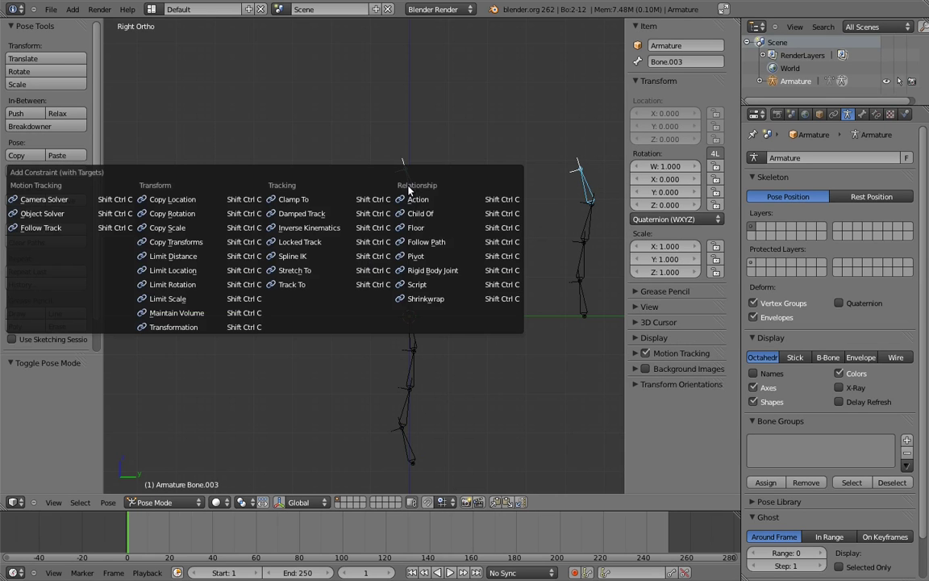
{"action": "left_click", "coordinate": [173, 213]}
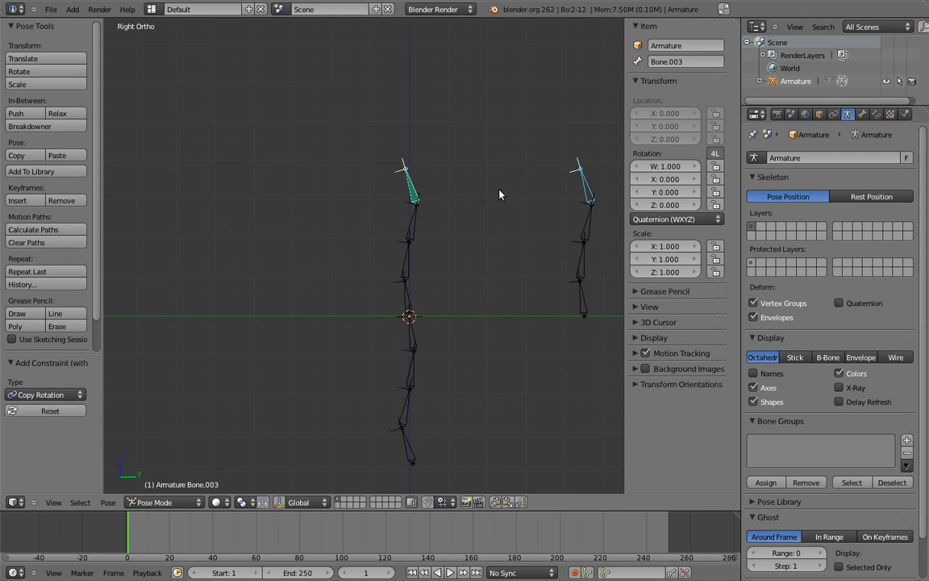
{"action": "right_click", "coordinate": [587, 216]}
{"action": "right_click", "coordinate": [407, 445], "text": "shift"}
{"action": "key", "text": "shift+ctrl+c"}
{"action": "left_click", "coordinate": [339, 389]}
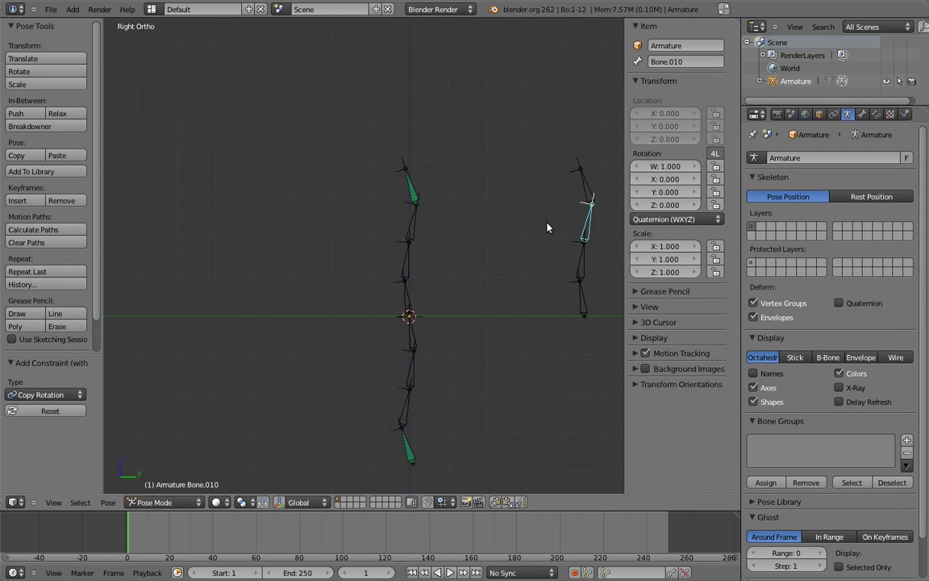
Add Copy Rotation constraints targeting Bone.010 to the second bone from the top and the second from the bottom.
{"action": "right_click", "coordinate": [419, 231], "text": "shift"}
{"action": "key", "text": "shift+ctrl+c"}
{"action": "left_click", "coordinate": [424, 233]}
{"action": "right_click", "coordinate": [582, 260]}
{"action": "right_click", "coordinate": [406, 410], "text": "shift"}
{"action": "key", "text": "shift+ctrl+c"}
{"action": "left_click", "coordinate": [319, 414]}
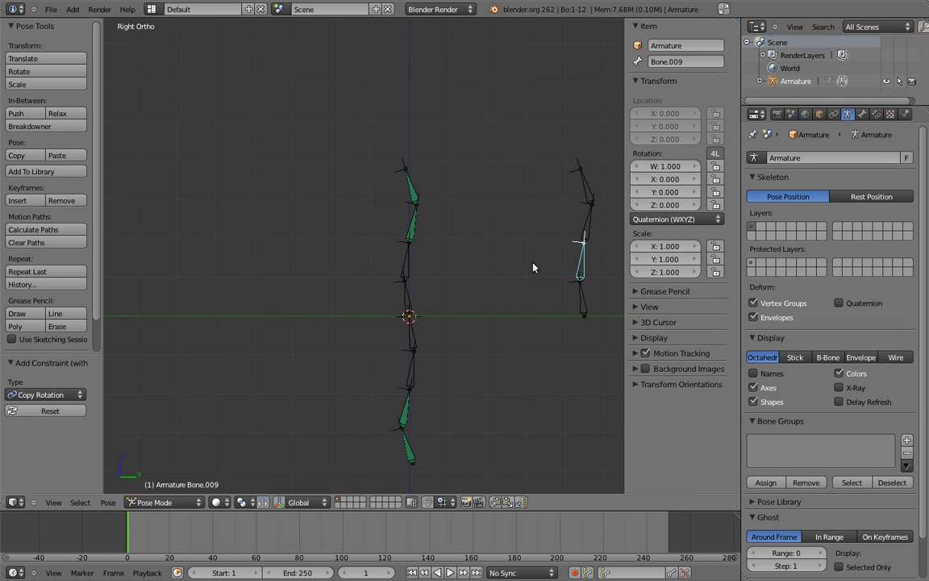
Add Copy Rotation constraints targeting Bone.009 to the third bone from the top and the third from the bottom.
{"action": "key", "text": "shift+ctrl+c"}
{"action": "left_click", "coordinate": [363, 265]}
{"action": "right_click", "coordinate": [577, 263]}
{"action": "right_click", "coordinate": [407, 379], "text": "shift"}
{"action": "key", "text": "shift+ctrl+c"}
{"action": "left_click", "coordinate": [407, 379]}
Add Copy Rotation constraints targeting Bone.008 to the two bones that meet at the origin.
{"action": "right_click", "coordinate": [577, 297]}
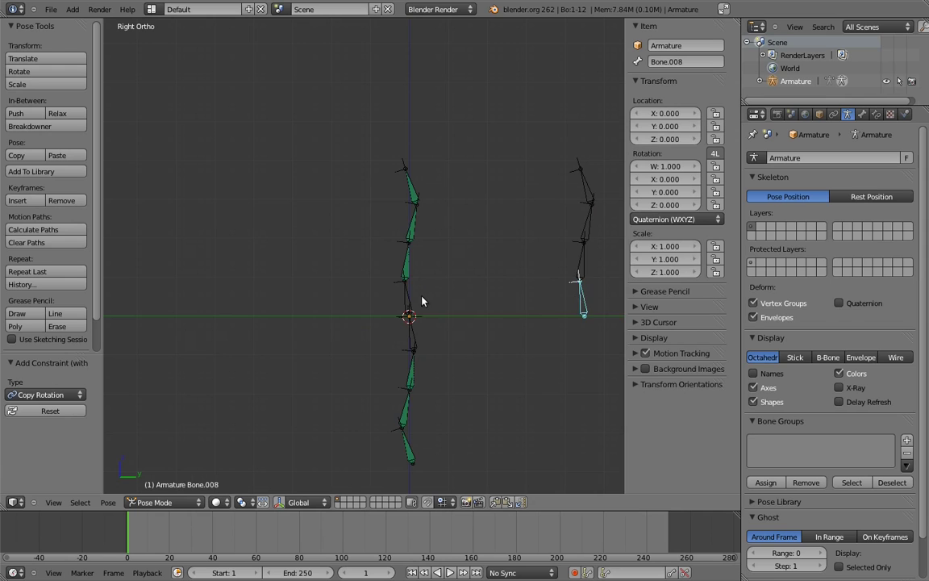
{"action": "right_click", "coordinate": [410, 300], "text": "shift"}
{"action": "key", "text": "shift+ctrl+c"}
{"action": "left_click", "coordinate": [410, 303]}
{"action": "right_click", "coordinate": [573, 300]}
{"action": "right_click", "coordinate": [408, 319], "text": "shift"}
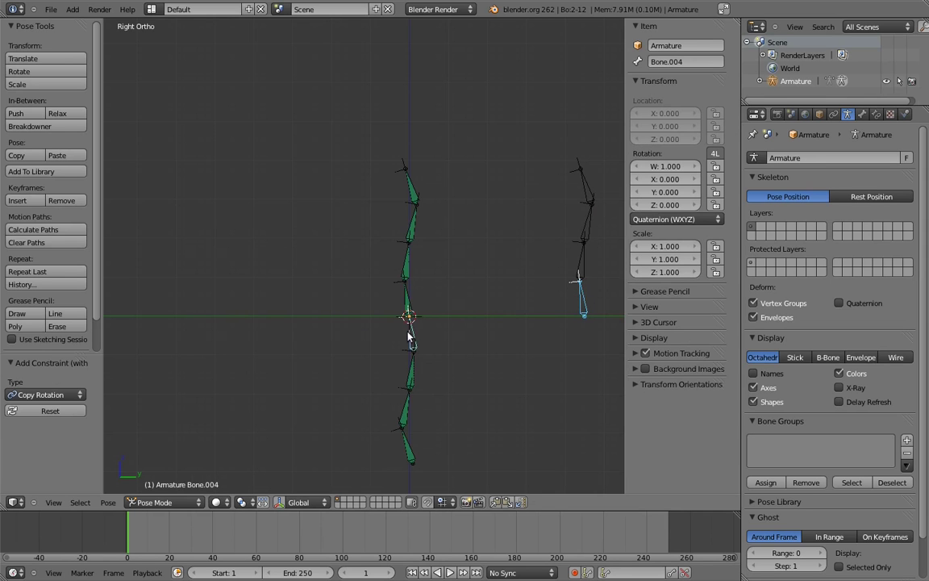
{"action": "key", "text": "shift+ctrl+c"}
{"action": "left_click", "coordinate": [406, 335]}
Move the reversed chain's root, Bone.007, up about 3.78 so its head sits at the origin beside the original chain.
{"action": "right_click_drag", "start_coordinate": [410, 456], "coordinate": [391, 418]}
{"action": "left_click", "coordinate": [398, 289]}
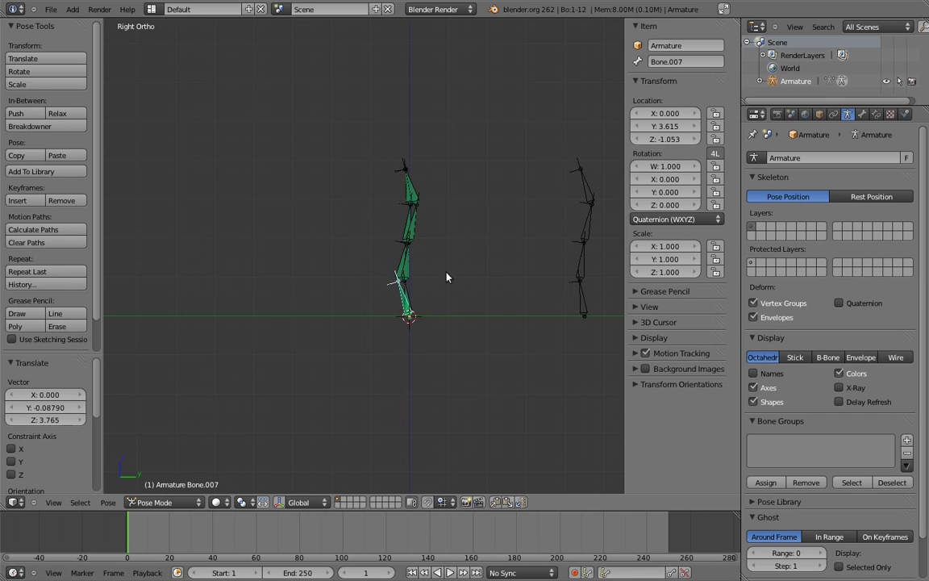
{"action": "middle_click_drag", "start_coordinate": [447, 244], "coordinate": [320, 310], "text": "ctrl"}
{"action": "middle_click_drag", "start_coordinate": [376, 267], "coordinate": [305, 303], "text": "ctrl"}
{"action": "key", "text": "g"}
{"action": "left_click", "coordinate": [305, 303]}
Try rotating the control chain's top bone about -71° and bending Bone.010 below it.
{"action": "right_click", "coordinate": [556, 152]}
{"action": "key", "text": "r"}
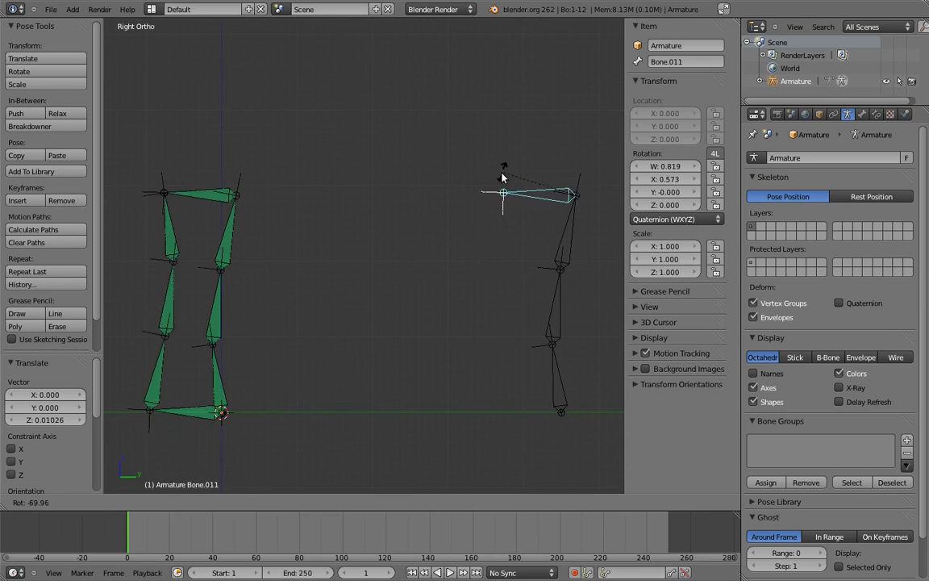
{"action": "left_click", "coordinate": [501, 179]}
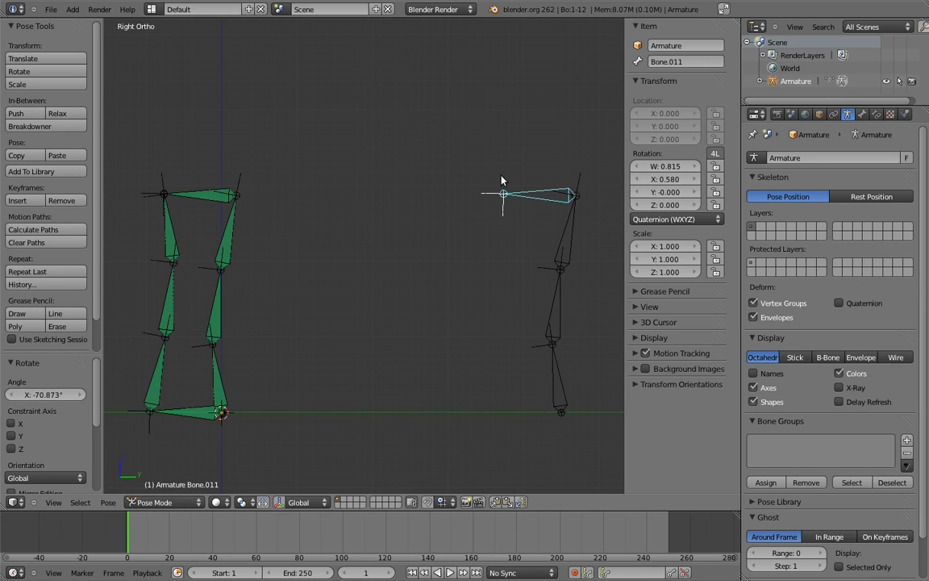
{"action": "scroll", "coordinate": [552, 245], "scroll_direction": "down", "scroll_amount": 2}
{"action": "right_click", "coordinate": [513, 216]}
{"action": "key", "text": "r"}
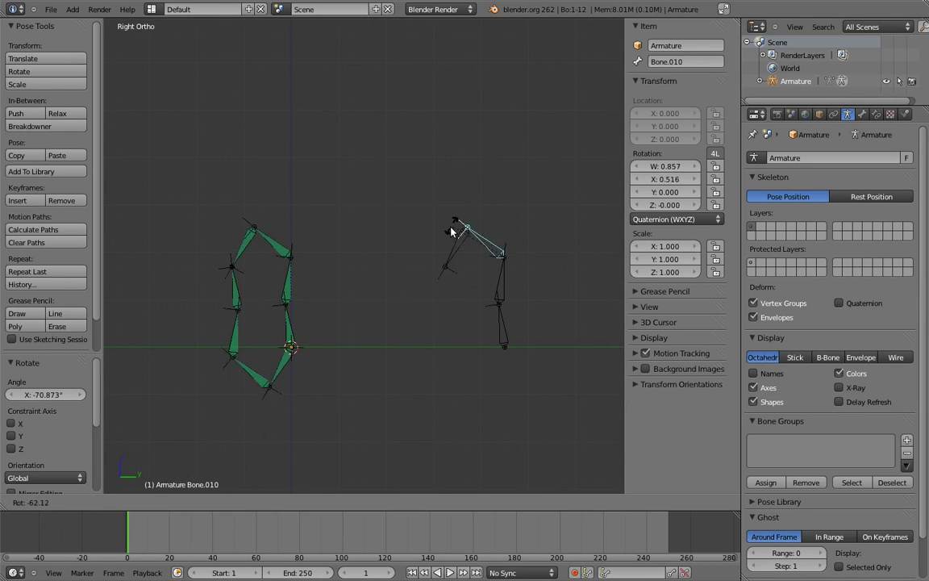
{"action": "left_click", "coordinate": [446, 239]}
Try bending the control chain's lower bones, rotating Bone.009, Bone.008 and Bone.009 again.
{"action": "right_click", "coordinate": [500, 274]}
{"action": "key", "text": "r"}
{"action": "left_click", "coordinate": [511, 324]}
{"action": "key", "text": "r"}
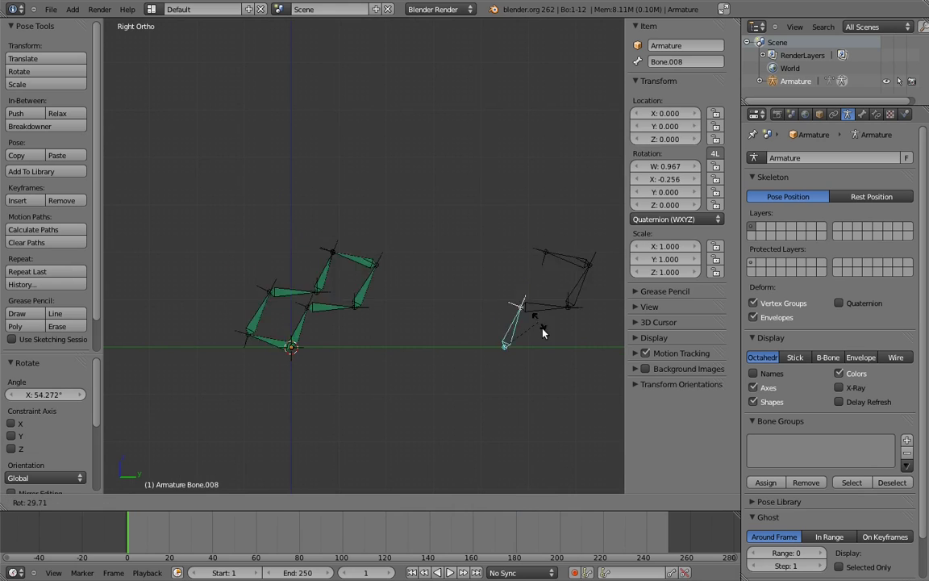
{"action": "left_click", "coordinate": [548, 371]}
{"action": "key", "text": "r"}
{"action": "left_click", "coordinate": [488, 246]}
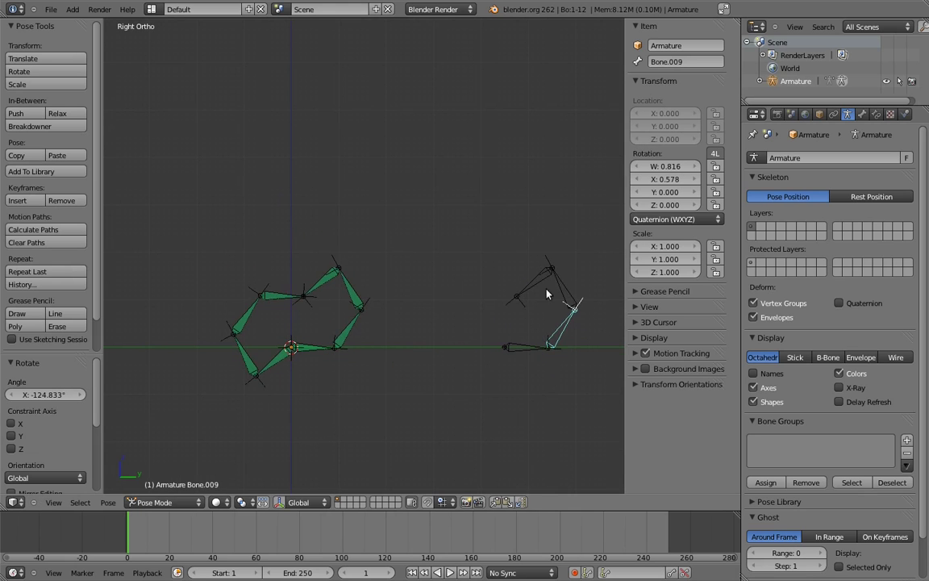
Clear the rotation of all bones and rotate only Bone.011 to a quaternion of about W 0.918, X 0.396.
{"action": "key", "text": "a"}
{"action": "key", "text": "alt+r"}
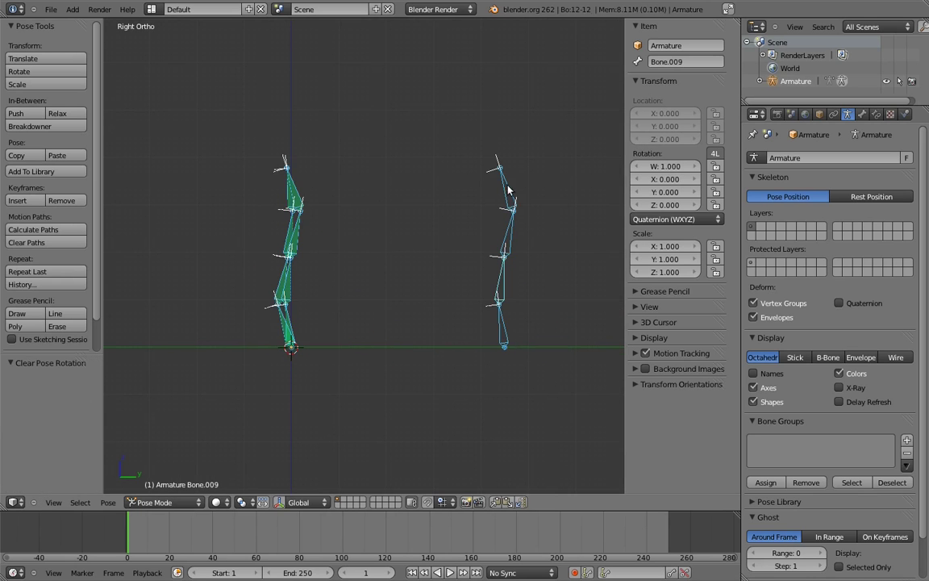
{"action": "right_click", "coordinate": [506, 189]}
{"action": "key", "text": "r"}
{"action": "left_click", "coordinate": [379, 169]}
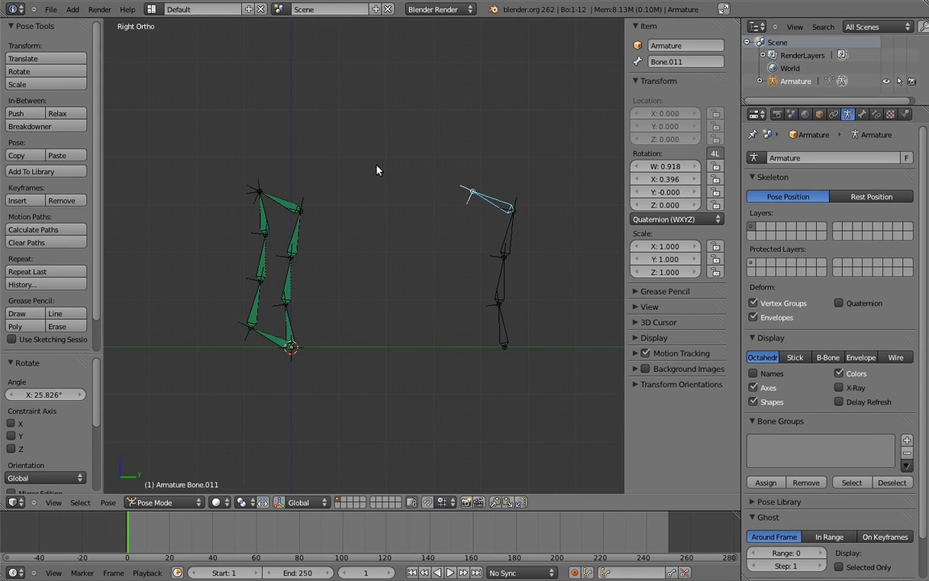
Examine how the original chain's top bone and base bone line up with the ends of the reversed chain.
{"action": "right_click", "coordinate": [257, 187]}
{"action": "scroll", "coordinate": [266, 184], "scroll_direction": "up", "scroll_amount": 5}
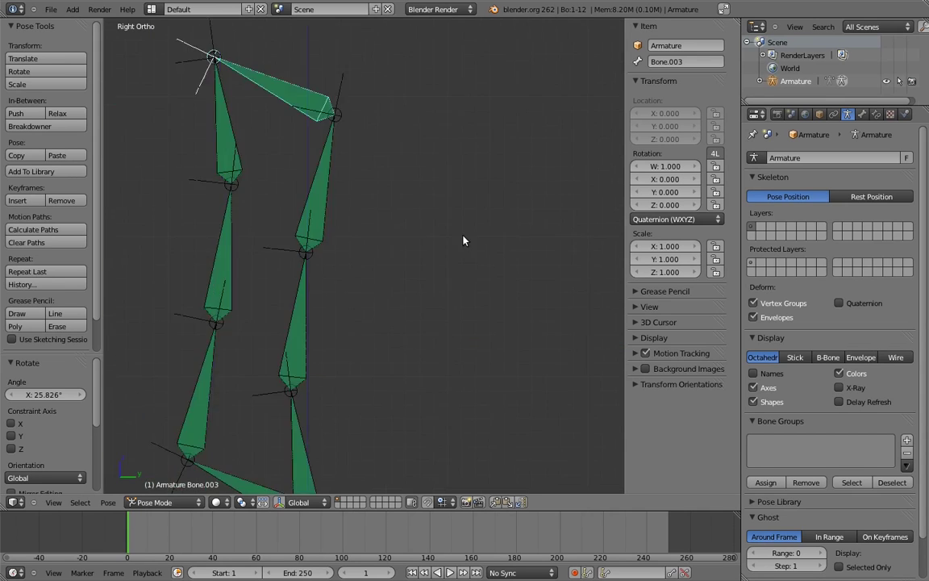
{"action": "scroll", "coordinate": [545, 245], "scroll_direction": "down", "scroll_amount": 1}
{"action": "middle_click_drag", "start_coordinate": [518, 214], "coordinate": [558, 253], "text": "shift"}
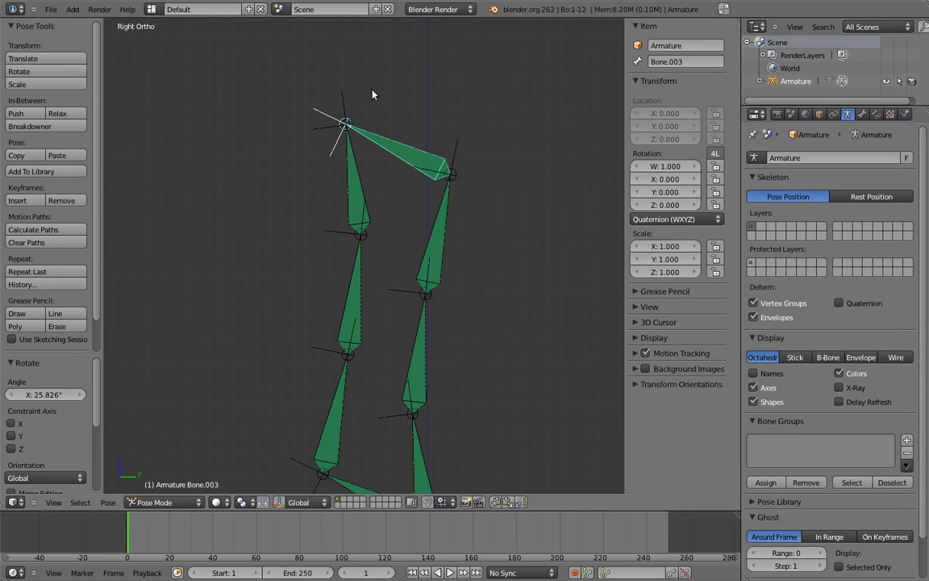
{"action": "scroll", "coordinate": [399, 210], "scroll_direction": "down", "scroll_amount": 2}
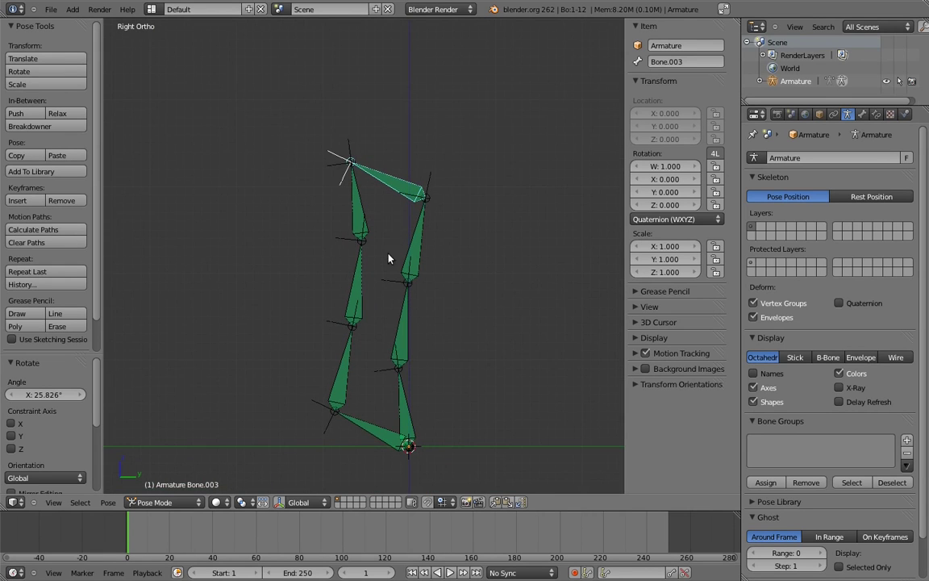
{"action": "right_click", "coordinate": [406, 418]}
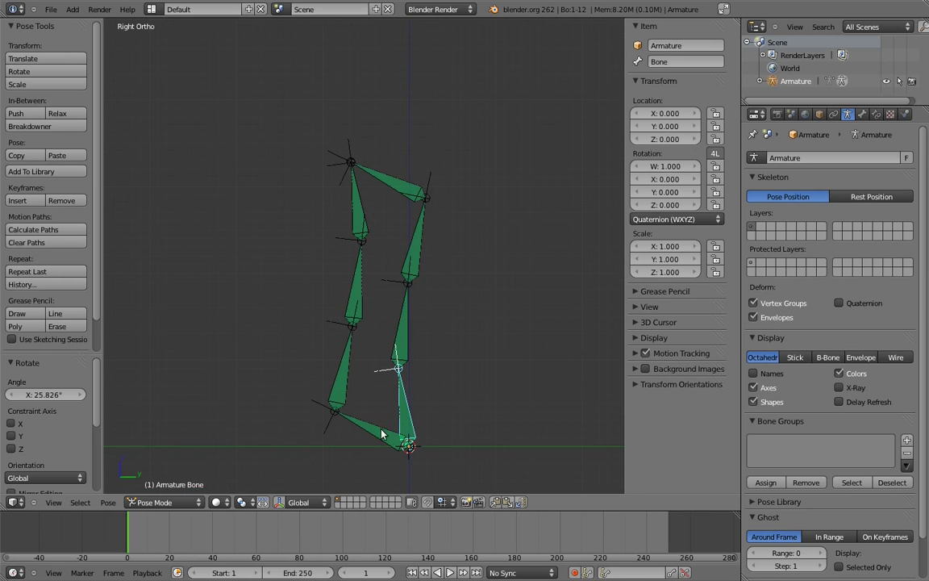
Move Bone.007 about 3.26 down and 0.67 along Y so the reversed chain extends below the origin, and select the original base bone.
{"action": "right_click", "coordinate": [379, 435]}
{"action": "scroll", "coordinate": [384, 241], "scroll_direction": "down", "scroll_amount": 1}
{"action": "middle_click_drag", "start_coordinate": [397, 364], "coordinate": [383, 234], "text": "shift"}
{"action": "scroll", "coordinate": [379, 236], "scroll_direction": "down", "scroll_amount": 2}
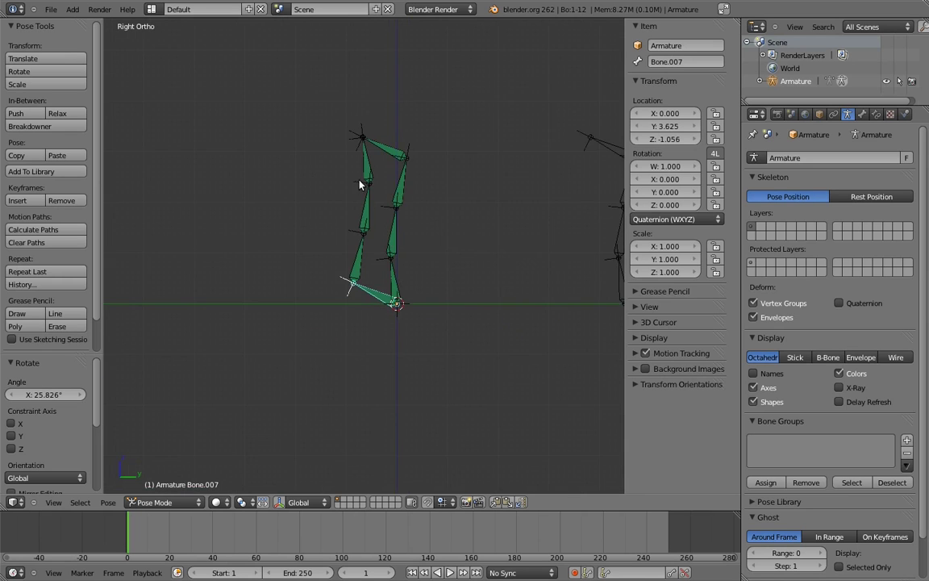
{"action": "key", "text": "g"}
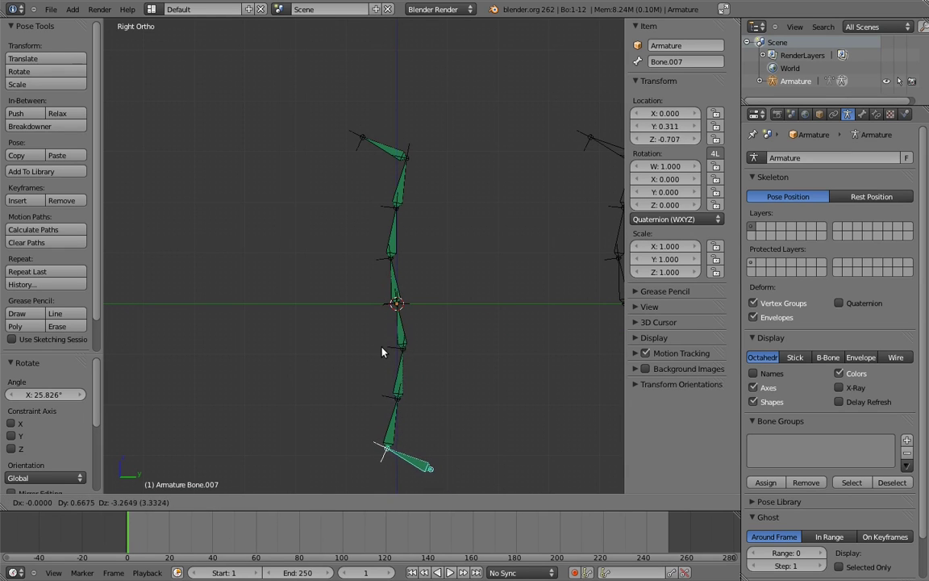
{"action": "left_click", "coordinate": [383, 352]}
{"action": "right_click", "coordinate": [397, 288]}
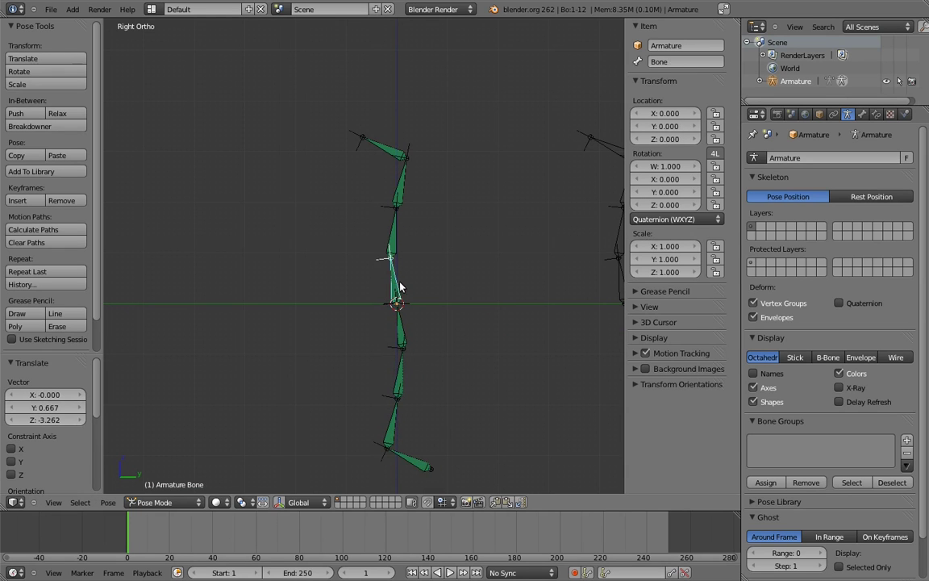
Try moving the original base bone onto the reversed chain's lower end, and try bending the control chain with Bone.011 and Bone.010.
{"action": "key", "text": "g"}
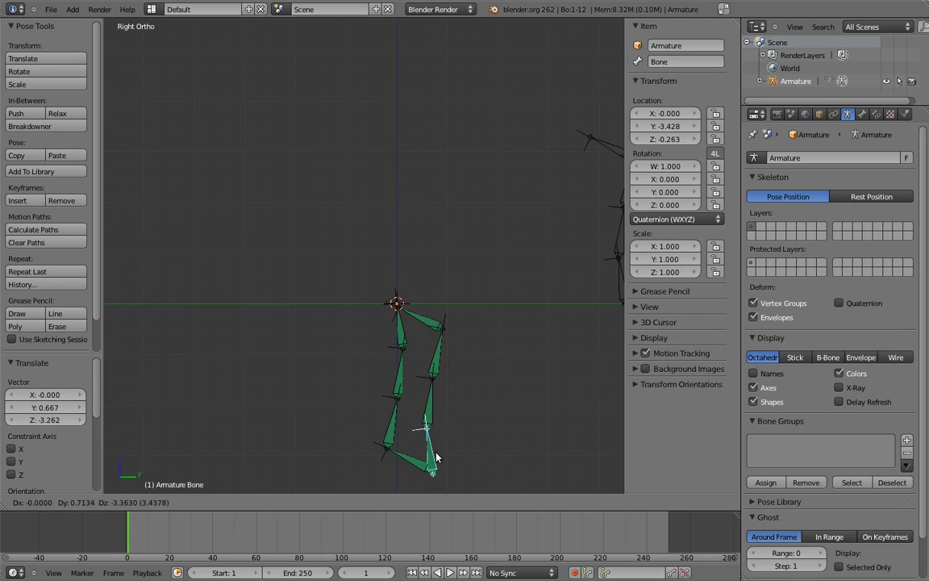
{"action": "key", "text": "Escape"}
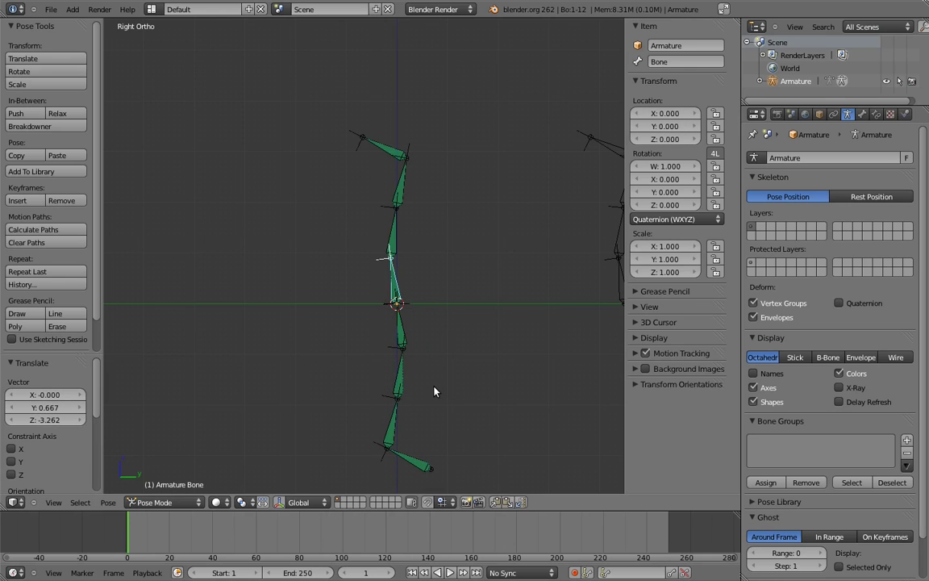
{"action": "middle_click_drag", "start_coordinate": [513, 268], "coordinate": [470, 246], "text": "shift"}
{"action": "right_click", "coordinate": [494, 192]}
{"action": "key", "text": "r"}
{"action": "left_click", "coordinate": [490, 172]}
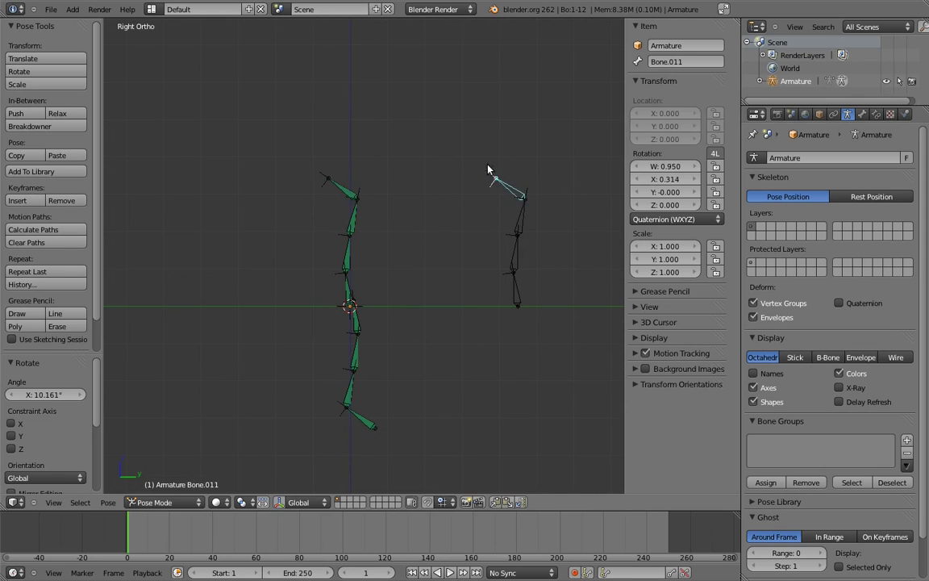
{"action": "right_click", "coordinate": [518, 206]}
{"action": "key", "text": "r"}
{"action": "left_click", "coordinate": [466, 226]}
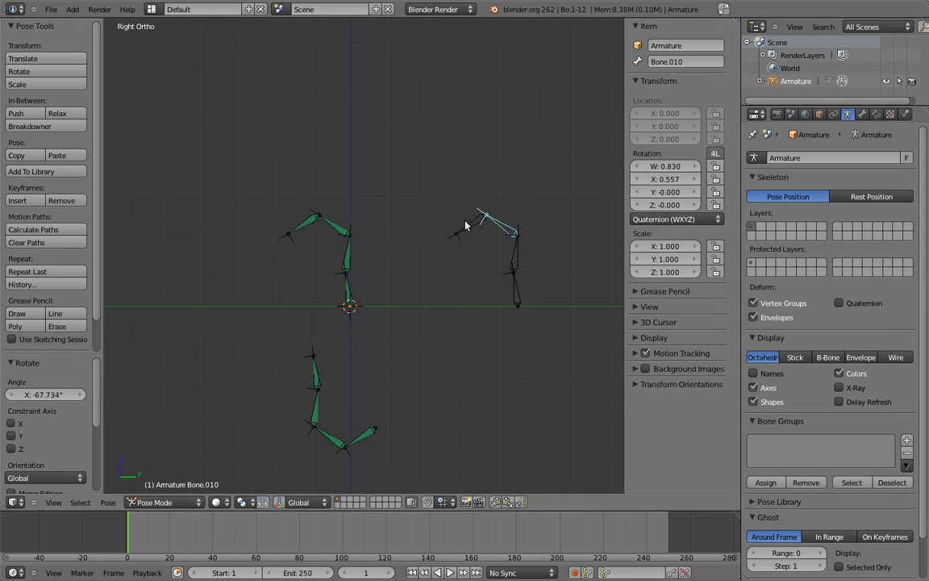
Clear the rotation and location of all bones and deselect them.
{"action": "key", "text": "a"}
{"action": "key", "text": "a"}
{"action": "key", "text": "alt+r"}
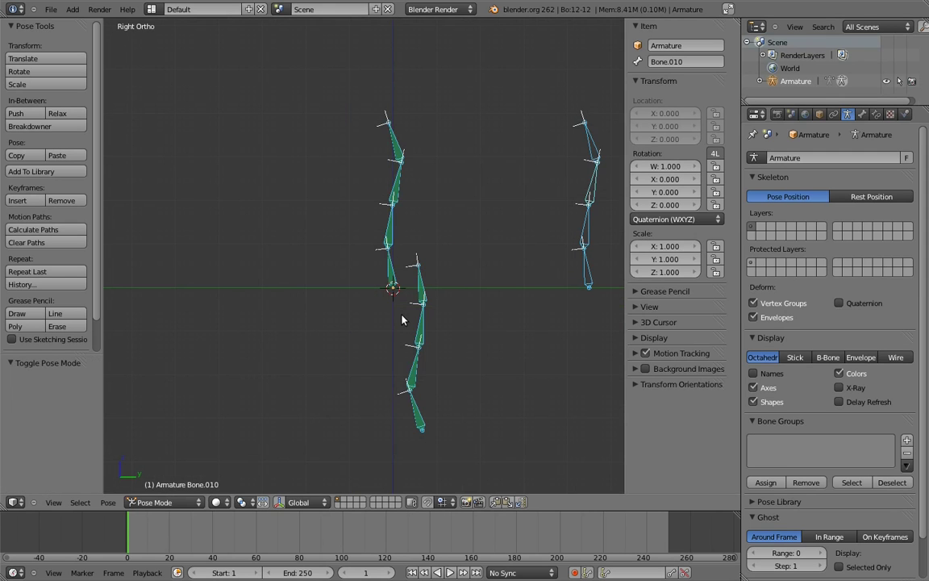
{"action": "key", "text": "a"}
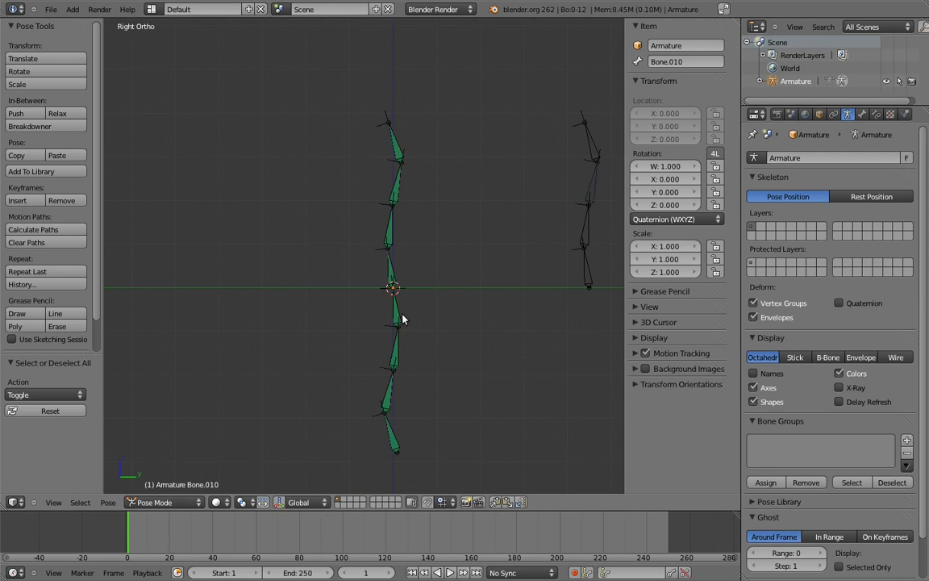
Remove the Copy Rotation constraints from the reversed chain's bones, Bone.004 through Bone.007.
{"action": "right_click", "coordinate": [398, 314]}
{"action": "left_click", "coordinate": [876, 114]}
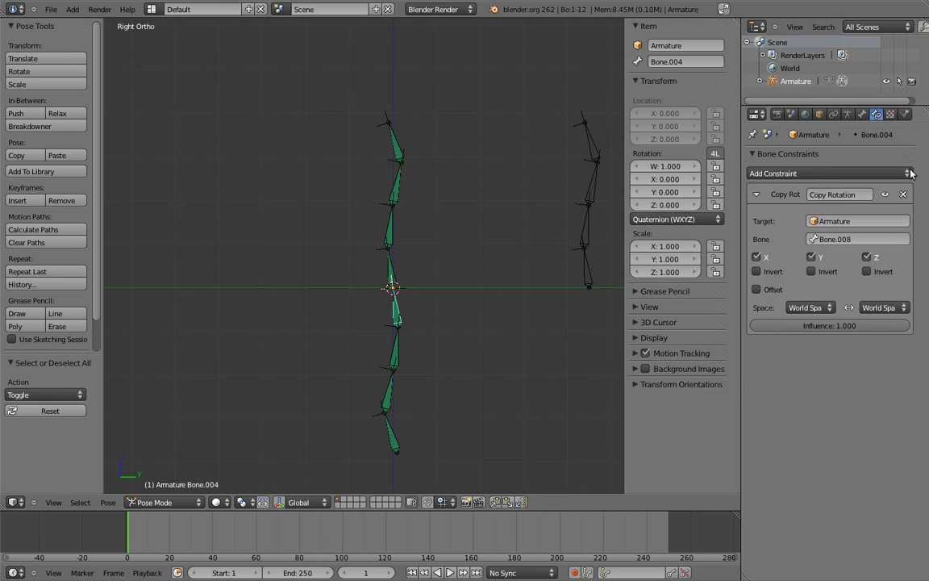
{"action": "left_click", "coordinate": [904, 195]}
{"action": "right_click", "coordinate": [395, 351]}
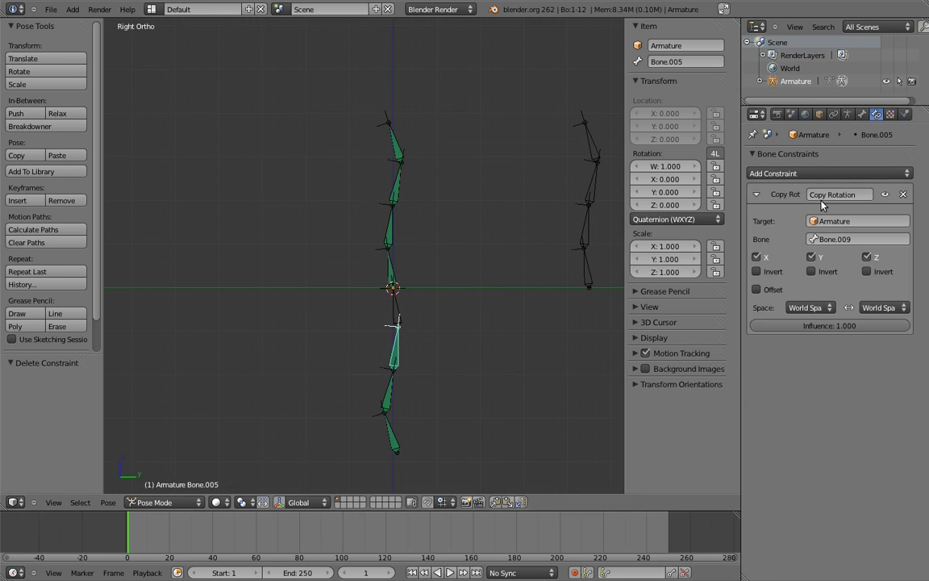
{"action": "left_click", "coordinate": [907, 190]}
{"action": "key", "text": "ctrl+z"}
{"action": "key", "text": "ctrl+shift+z"}
{"action": "right_click", "coordinate": [396, 434]}
{"action": "left_click", "coordinate": [903, 194]}
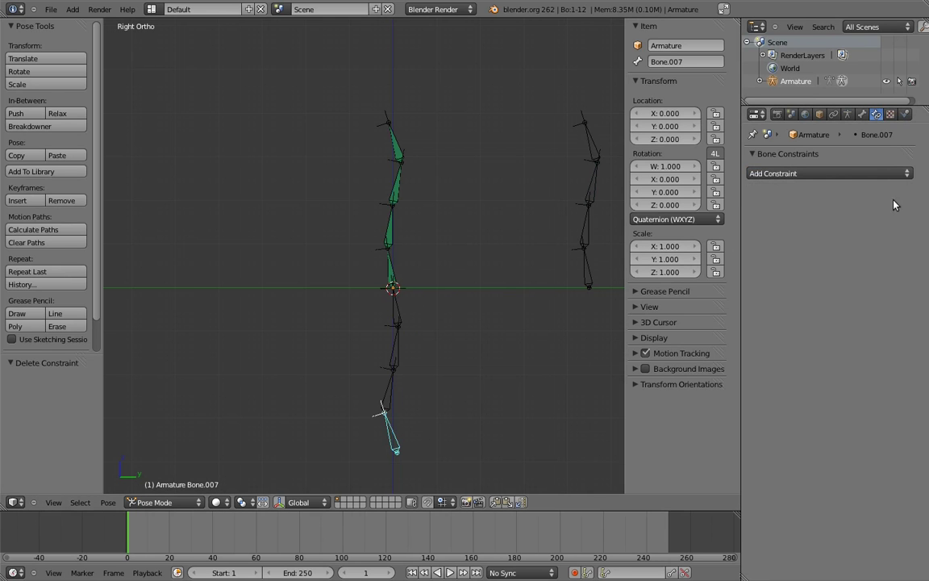
Switch the direction of the four reversed-chain bones, Bone.004 through Bone.007, in Edit Mode.
{"action": "key", "text": "Tab"}
{"action": "right_click", "coordinate": [397, 308]}
{"action": "right_click", "coordinate": [394, 351], "text": "shift"}
{"action": "right_click", "coordinate": [387, 387], "text": "shift"}
{"action": "right_click", "coordinate": [396, 437], "text": "shift"}
{"action": "key", "text": "alt+f"}
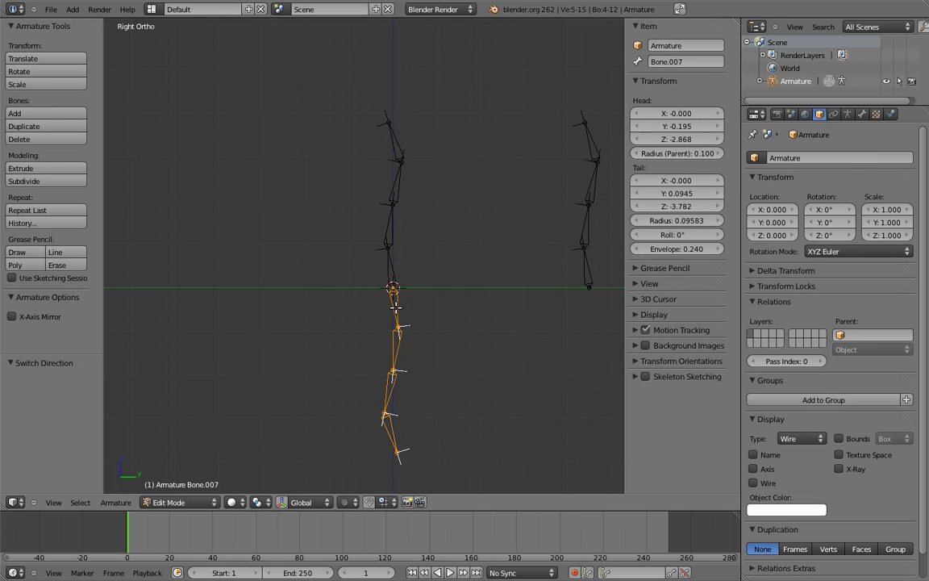
Parent Bone.004 to Bone.008 and Bone.005 to Bone.009 with Keep Offset.
{"action": "right_click", "coordinate": [395, 307]}
{"action": "right_click", "coordinate": [587, 271], "text": "shift"}
{"action": "key", "text": "ctrl+p"}
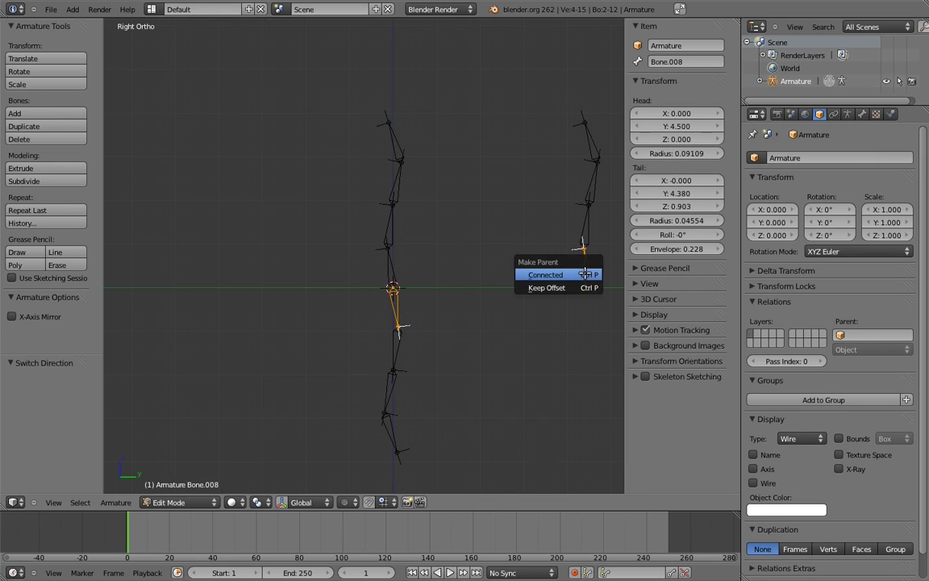
{"action": "left_click", "coordinate": [526, 260]}
{"action": "right_click", "coordinate": [396, 348]}
{"action": "right_click", "coordinate": [586, 222], "text": "shift"}
{"action": "key", "text": "ctrl+p"}
{"action": "left_click", "coordinate": [581, 225]}
Parent Bone.006 to Bone.010 and Bone.007 to Bone.011 with Keep Offset.
{"action": "right_click", "coordinate": [391, 391]}
{"action": "right_click", "coordinate": [593, 186], "text": "shift"}
{"action": "key", "text": "ctrl+p"}
{"action": "left_click", "coordinate": [593, 188]}
{"action": "right_click", "coordinate": [395, 422]}
{"action": "right_click", "coordinate": [586, 139], "text": "shift"}
{"action": "key", "text": "ctrl+p"}
{"action": "left_click", "coordinate": [579, 146]}
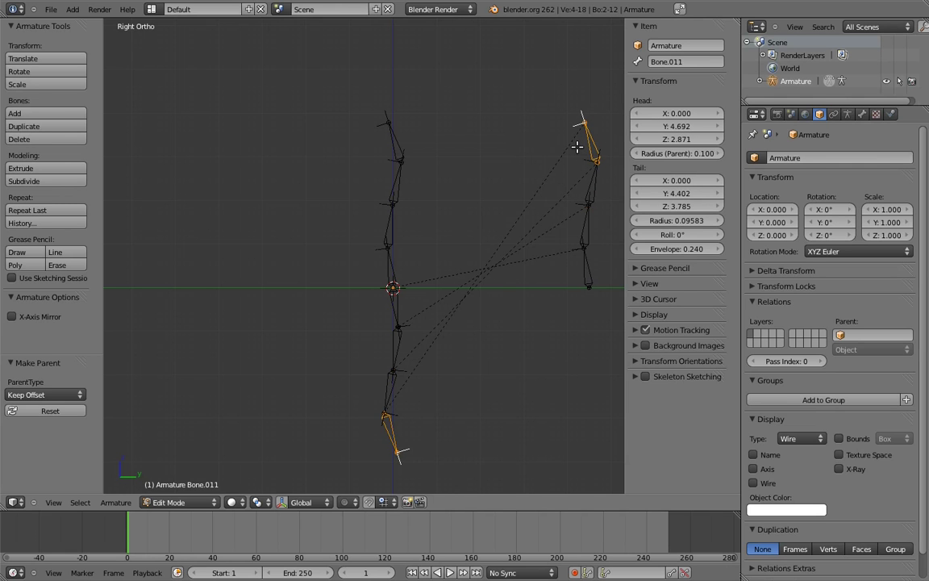
Switch to Pose Mode and try rotating the upper control bones to test the new parenting.
{"action": "key", "text": "ctrl+Tab"}
{"action": "key", "text": "r"}
{"action": "key", "text": "Escape"}
{"action": "right_click", "coordinate": [586, 149]}
{"action": "key", "text": "r"}
{"action": "key", "text": "Escape"}
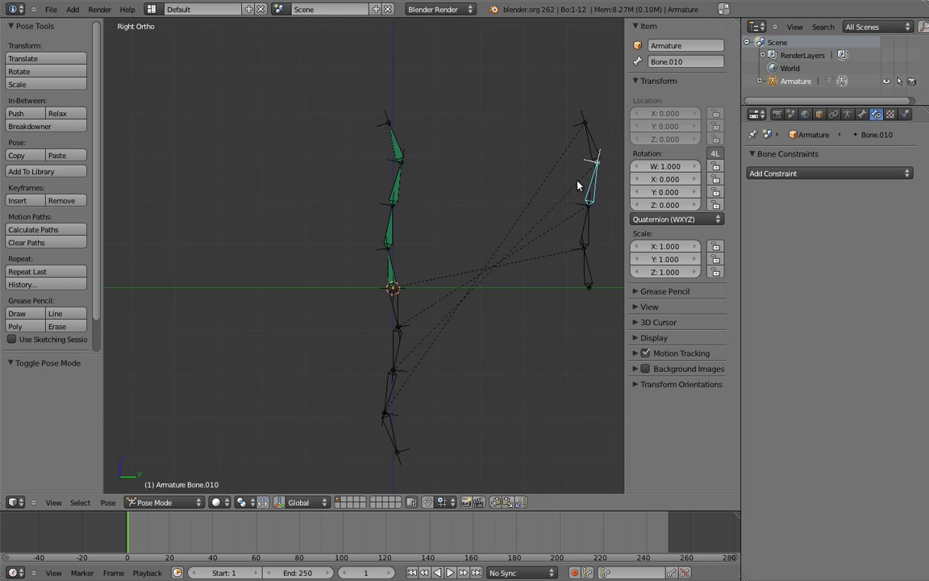
Add a Copy Location constraint to Bone.005 targeting Bone.004, with Head/Tail set to 1.000.
{"action": "mouse_move", "coordinate": [467, 271]}
{"action": "middle_mouse_down", "text": "shift"}
{"action": "mouse_move", "coordinate": [467, 210]}
{"action": "mouse_move", "coordinate": [462, 290]}
{"action": "middle_mouse_up", "text": "shift"}
{"action": "middle_click_drag", "start_coordinate": [462, 291], "coordinate": [444, 285], "text": "shift"}
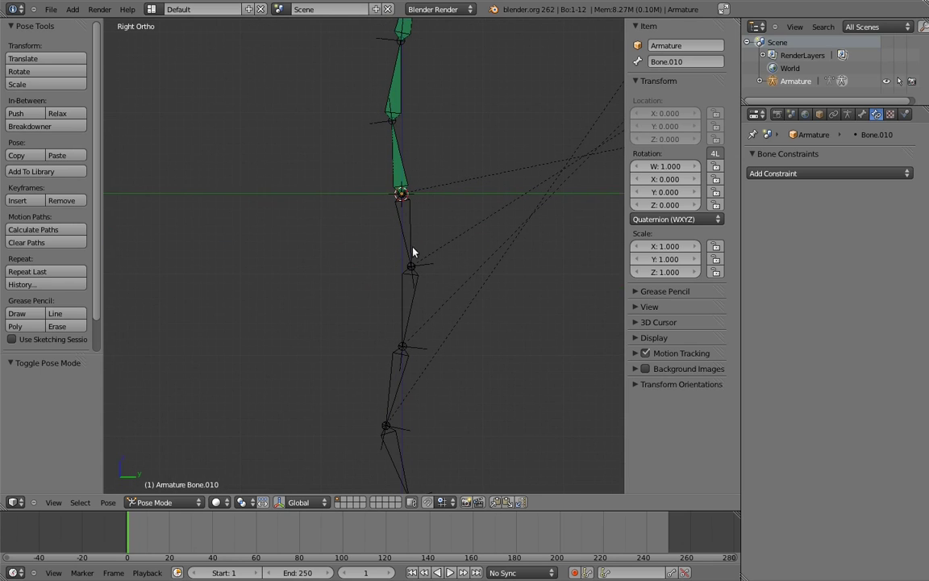
{"action": "right_click", "coordinate": [410, 244]}
{"action": "right_click", "coordinate": [409, 305], "text": "shift"}
{"action": "key", "text": "shift+ctrl+c"}
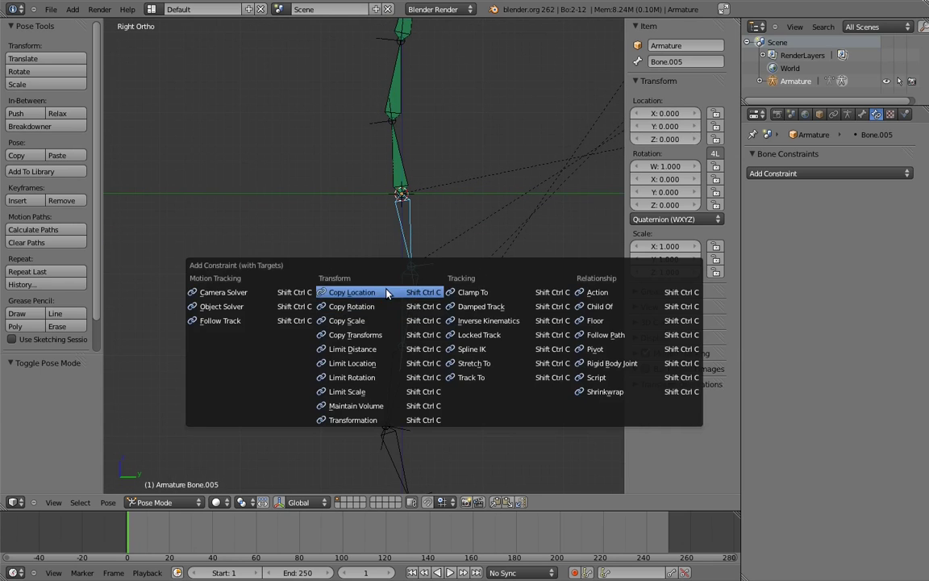
{"action": "left_click", "coordinate": [389, 292]}
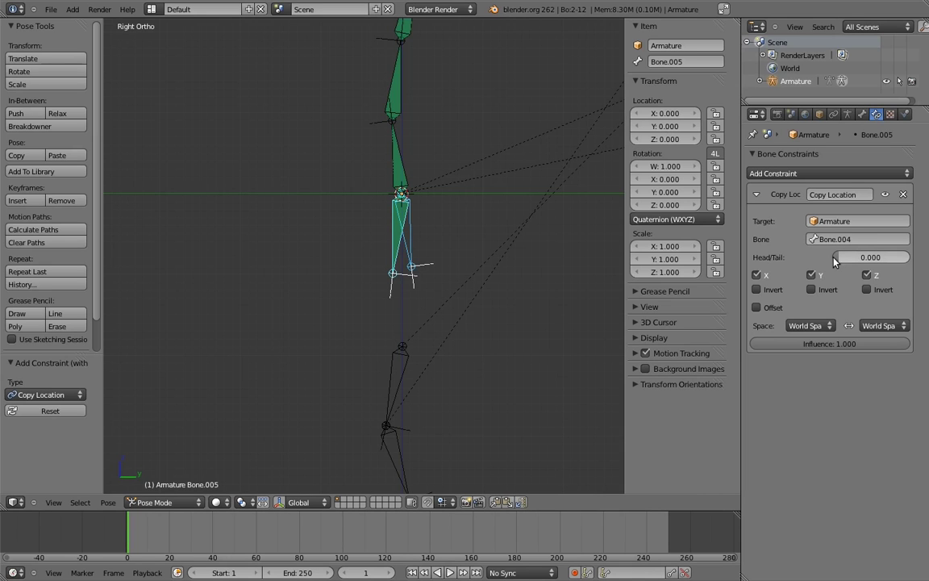
{"action": "left_click_drag", "start_coordinate": [839, 260], "coordinate": [928, 255]}
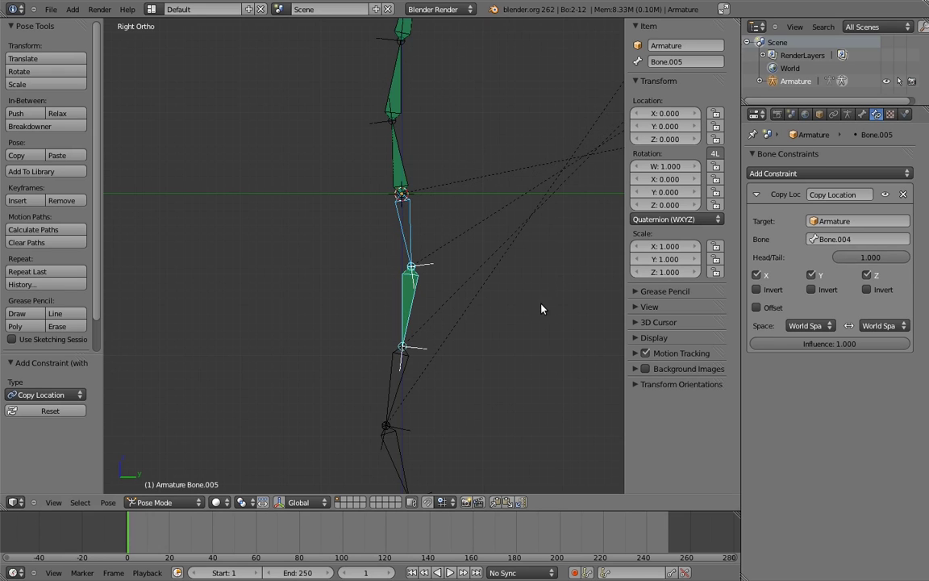
Try rotating Bone.004 to test whether Bone.005 follows its tail.
{"action": "scroll", "coordinate": [506, 244], "scroll_direction": "down", "scroll_amount": 3}
{"action": "right_click", "coordinate": [359, 282]}
{"action": "key", "text": "r"}
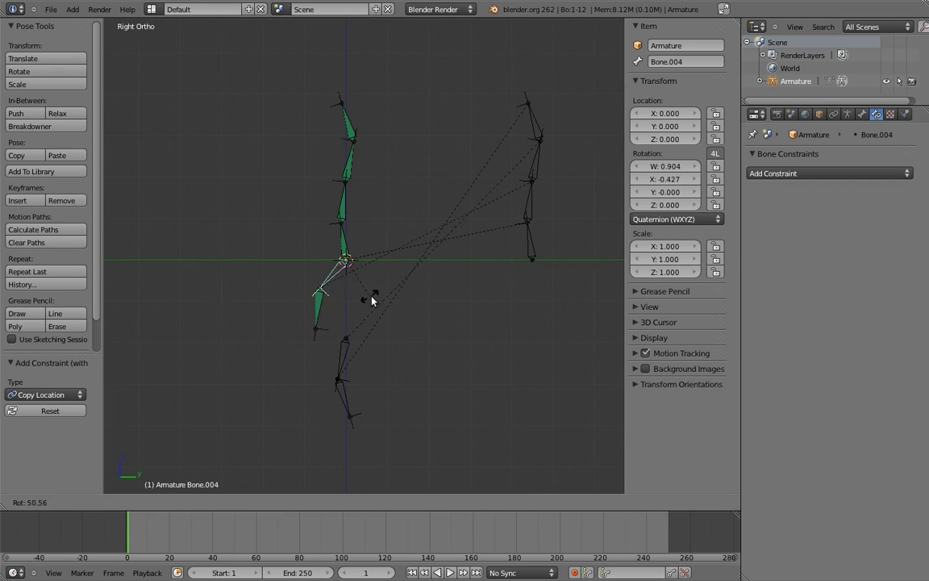
{"action": "key", "text": "Escape"}
{"action": "key", "text": "r"}
{"action": "key", "text": "Escape"}
Add Copy Location constraints from Bone.006 to Bone.005 and from Bone.007 to Bone.006, with Head/Tail set to 1.000.
{"action": "right_click", "coordinate": [353, 335]}
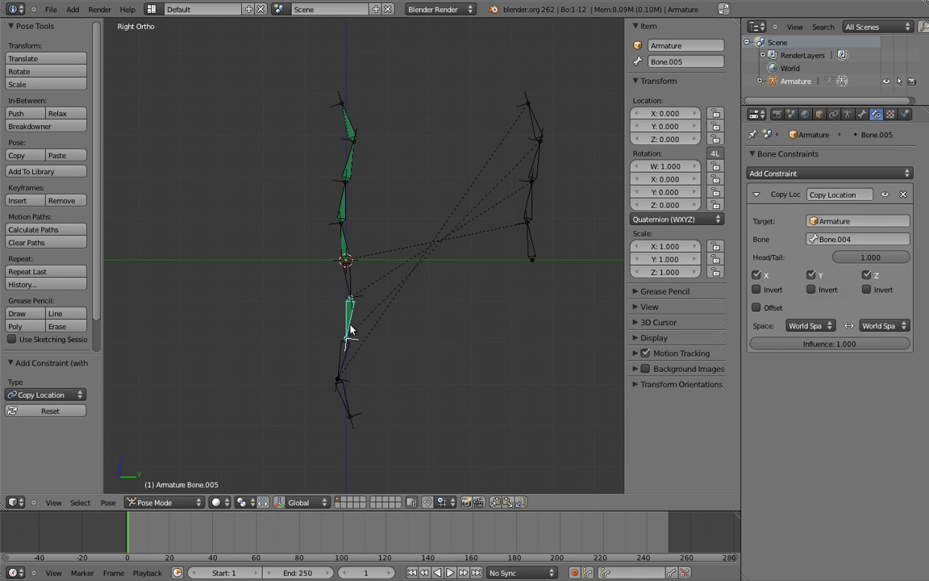
{"action": "right_click", "coordinate": [346, 359], "text": "shift"}
{"action": "key", "text": "shift+ctrl+c"}
{"action": "left_click", "coordinate": [343, 357]}
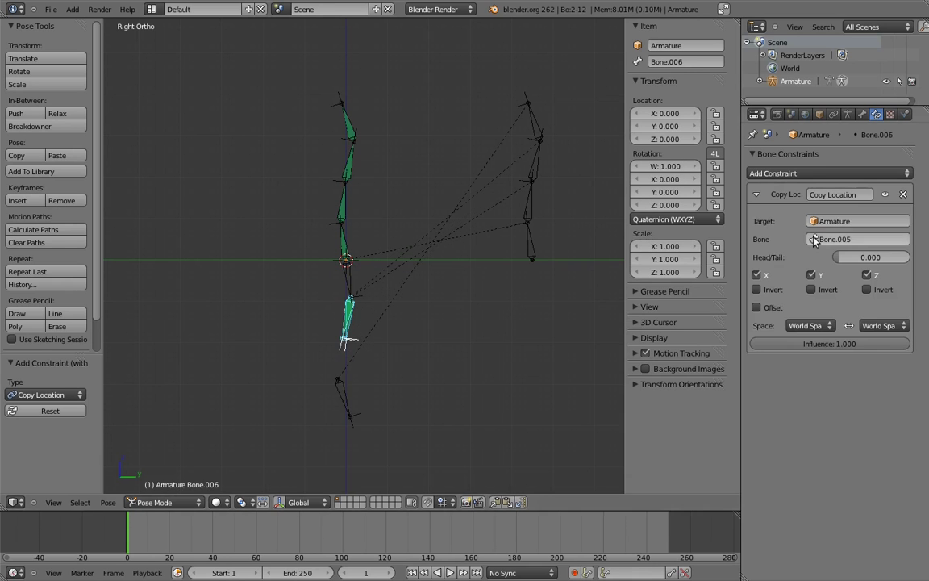
{"action": "left_click_drag", "start_coordinate": [837, 255], "coordinate": [907, 262]}
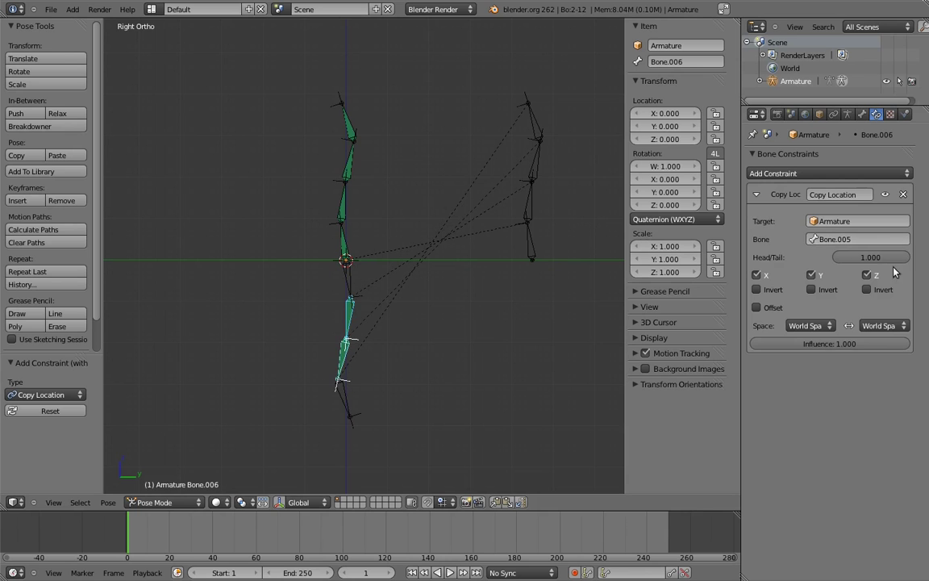
{"action": "right_click", "coordinate": [342, 377], "text": "shift"}
{"action": "key", "text": "shift+ctrl+c"}
{"action": "left_click", "coordinate": [338, 439]}
{"action": "left_click_drag", "start_coordinate": [868, 263], "coordinate": [909, 258]}
Add a bone at the origin in Edit Mode and move its tip to Y -1.000, Z 0.000.
{"action": "middle_click_drag", "start_coordinate": [398, 288], "coordinate": [444, 295], "text": "shift"}
{"action": "scroll", "coordinate": [444, 295], "scroll_direction": "up", "scroll_amount": 4}
{"action": "key", "text": "Tab"}
{"action": "key", "text": "shift+a"}
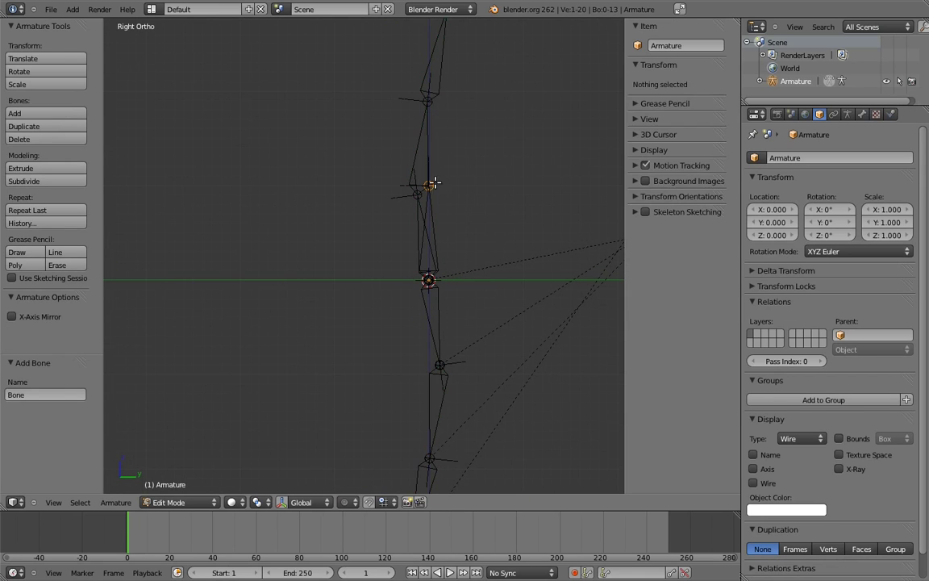
{"action": "right_click", "coordinate": [431, 185]}
{"action": "key", "text": "g"}
{"action": "left_click", "coordinate": [389, 279]}
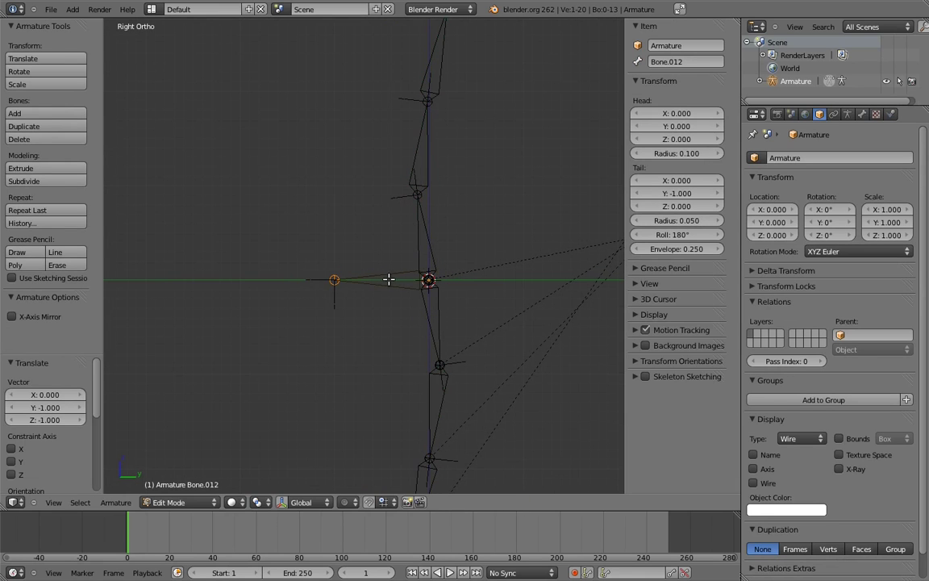
{"action": "middle_click_drag", "start_coordinate": [389, 278], "coordinate": [367, 278], "text": "shift"}
Return to Pose Mode and add a Copy Location constraint to Bone.004 targeting the new horizontal bone.
{"action": "key", "text": "Tab"}
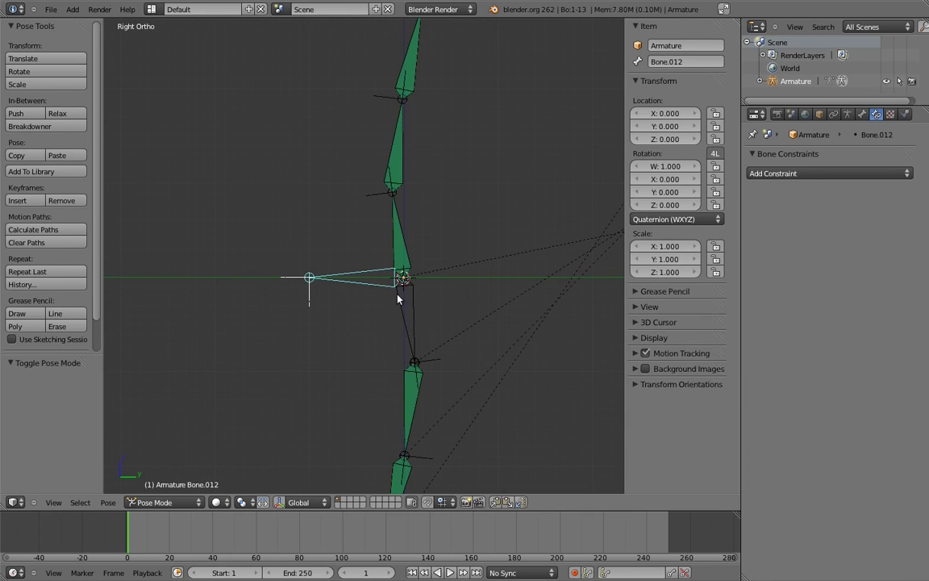
{"action": "right_click", "coordinate": [407, 314], "text": "shift"}
{"action": "key", "text": "shift+ctrl+c"}
{"action": "left_click", "coordinate": [397, 313]}
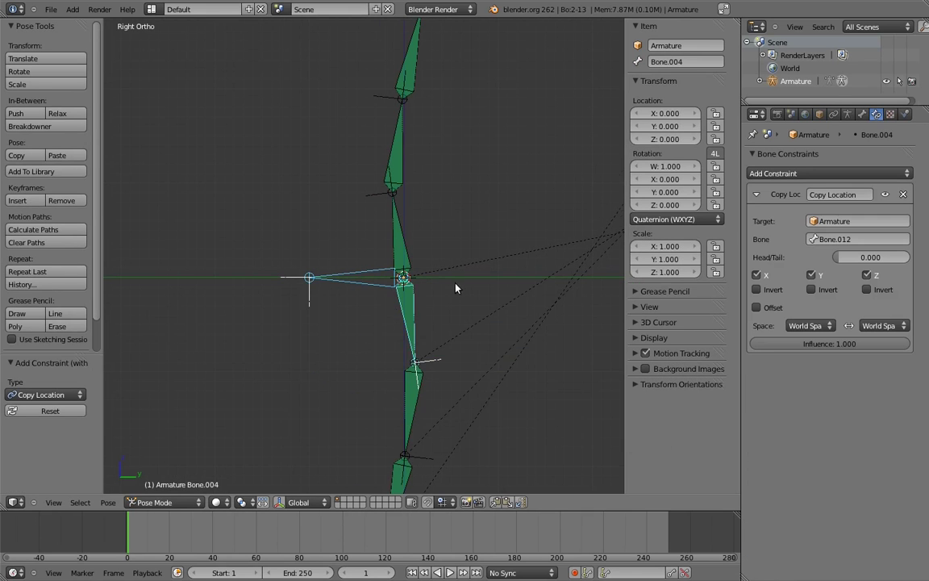
Try bending the control chain's upper bones in the side view, and rotate its base Bone.008 about 23.3°.
{"action": "scroll", "coordinate": [404, 210], "scroll_direction": "down", "scroll_amount": 4}
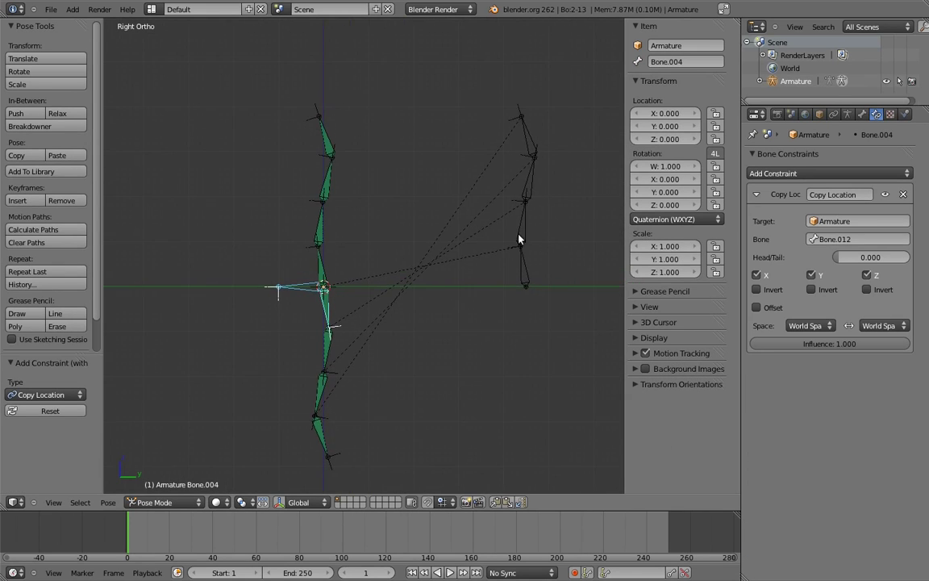
{"action": "right_click", "coordinate": [534, 193]}
{"action": "key", "text": "r"}
{"action": "left_click", "coordinate": [472, 207]}
{"action": "right_click", "coordinate": [471, 205]}
{"action": "key", "text": "r"}
{"action": "left_click", "coordinate": [423, 231]}
{"action": "right_click", "coordinate": [424, 239]}
{"action": "key", "text": "r"}
{"action": "left_click", "coordinate": [440, 141]}
{"action": "right_click", "coordinate": [460, 223]}
{"action": "key", "text": "r"}
{"action": "left_click", "coordinate": [554, 205]}
{"action": "right_click", "coordinate": [523, 265]}
{"action": "key", "text": "r"}
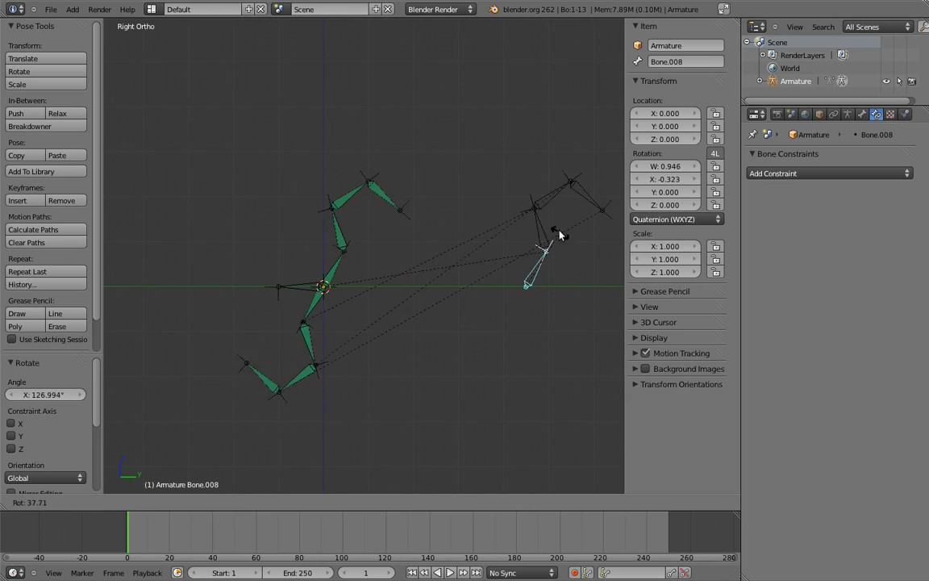
{"action": "left_click", "coordinate": [550, 219]}
Try tilting Bone.008 about 39.8° in the front view and rotating further control bones, including Bone.010 freely, out of plane.
{"action": "key", "text": "KP_1"}
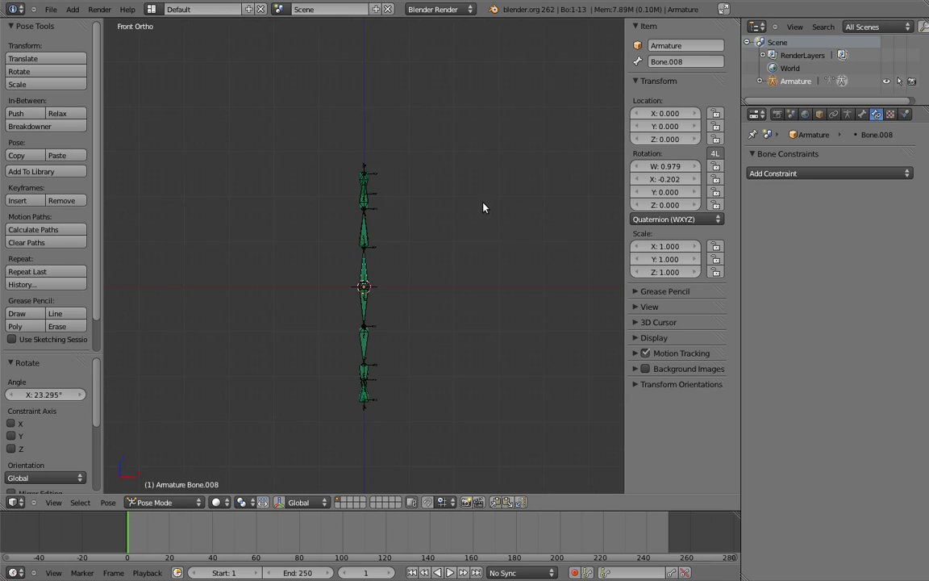
{"action": "key", "text": "r"}
{"action": "left_click", "coordinate": [487, 252]}
{"action": "middle_click_drag", "start_coordinate": [487, 252], "coordinate": [476, 257]}
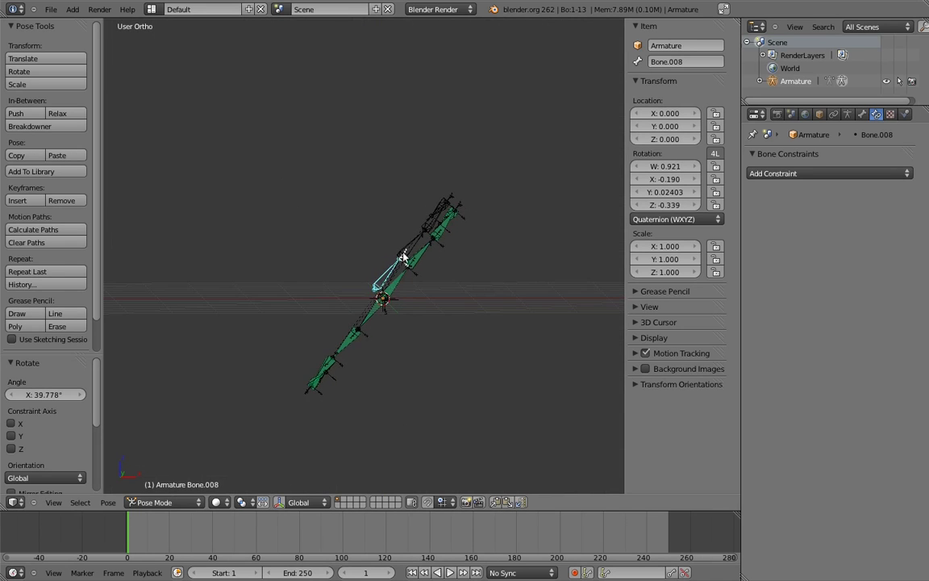
{"action": "right_click", "coordinate": [410, 236]}
{"action": "key", "text": "r"}
{"action": "left_click", "coordinate": [344, 196]}
{"action": "middle_click_drag", "start_coordinate": [345, 193], "coordinate": [371, 201]}
{"action": "right_click", "coordinate": [409, 215]}
{"action": "key", "text": "r"}
{"action": "key", "text": "r"}
{"action": "left_click", "coordinate": [425, 324]}
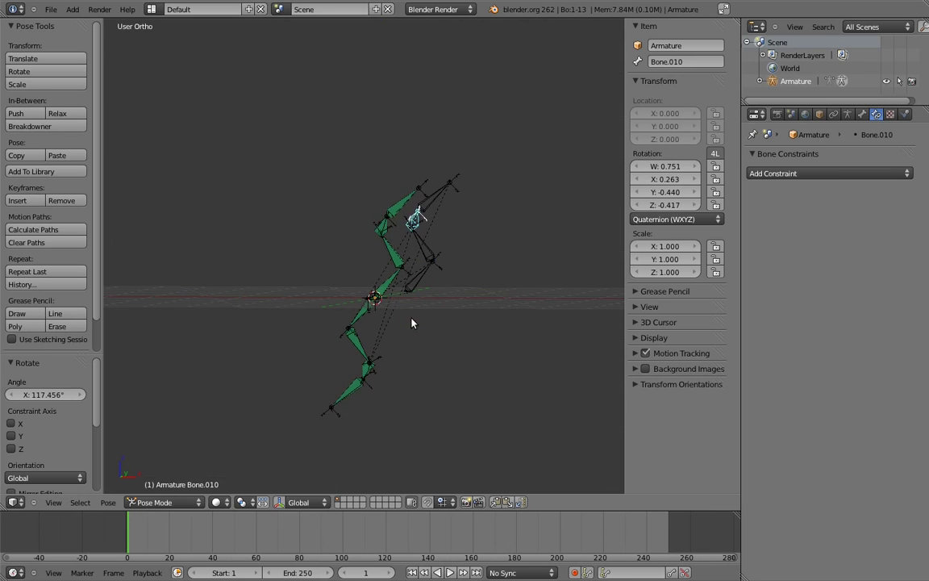
Return to the right side view, clear the rotation of all bones and deselect them.
{"action": "middle_click_drag", "start_coordinate": [425, 324], "coordinate": [473, 229]}
{"action": "key", "text": "KP_3"}
{"action": "key", "text": "a"}
{"action": "key", "text": "alt+r"}
{"action": "key", "text": "a"}
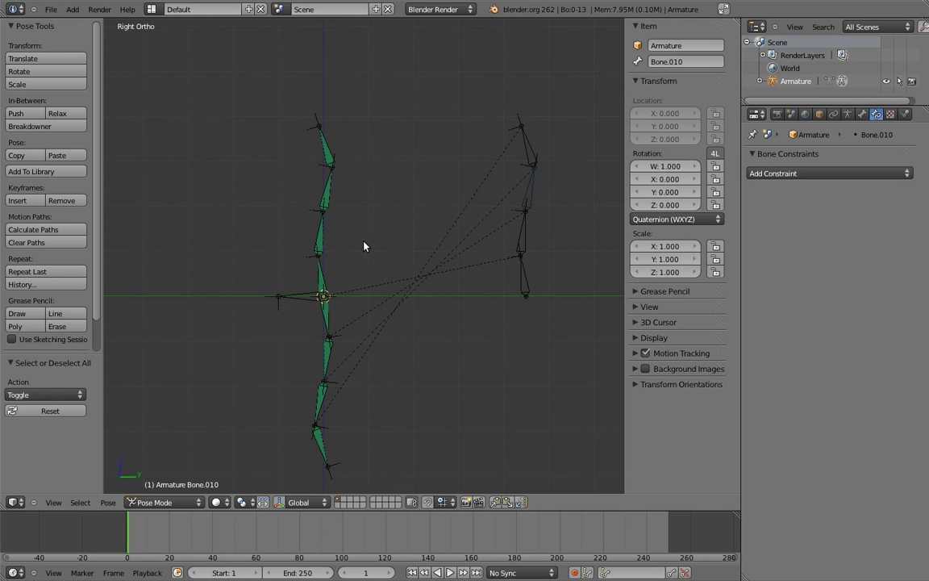
Add a Copy Location constraint to the original base bone targeting Bone.005, and set its influence to 0.537.
{"action": "scroll", "coordinate": [386, 225], "scroll_direction": "up", "scroll_amount": 5}
{"action": "right_click", "coordinate": [389, 356]}
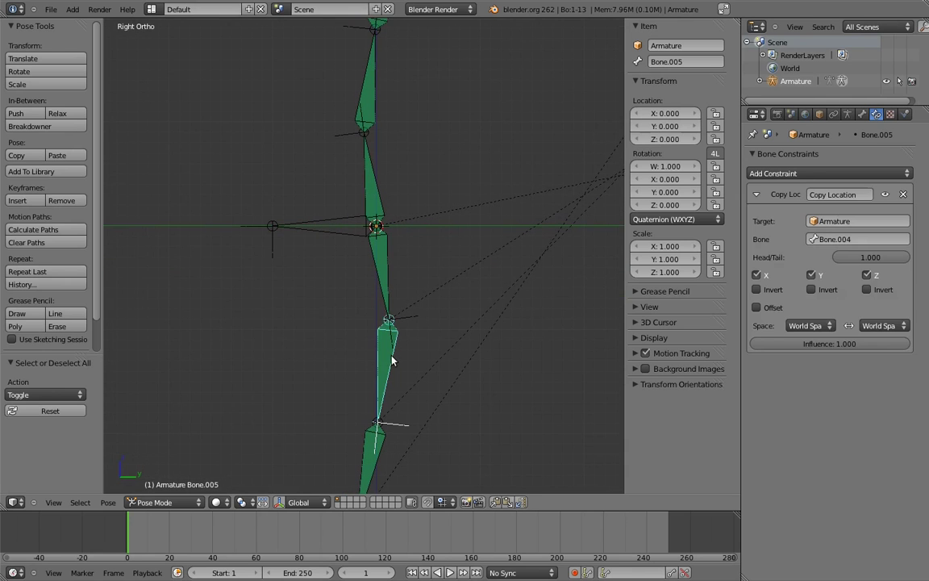
{"action": "right_click", "coordinate": [374, 178], "text": "shift"}
{"action": "key", "text": "shift+ctrl+c"}
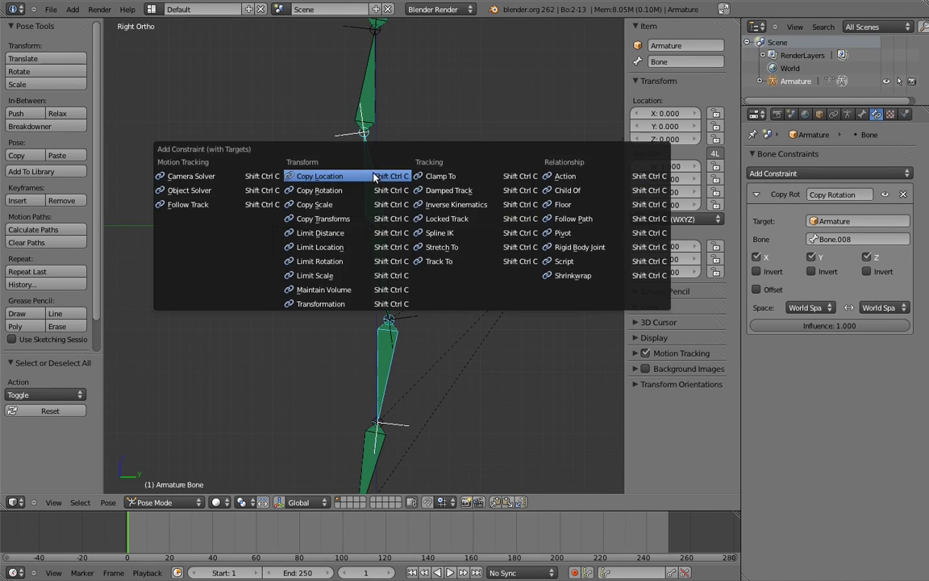
{"action": "left_click", "coordinate": [374, 179]}
{"action": "scroll", "coordinate": [422, 145], "scroll_direction": "down", "scroll_amount": 3}
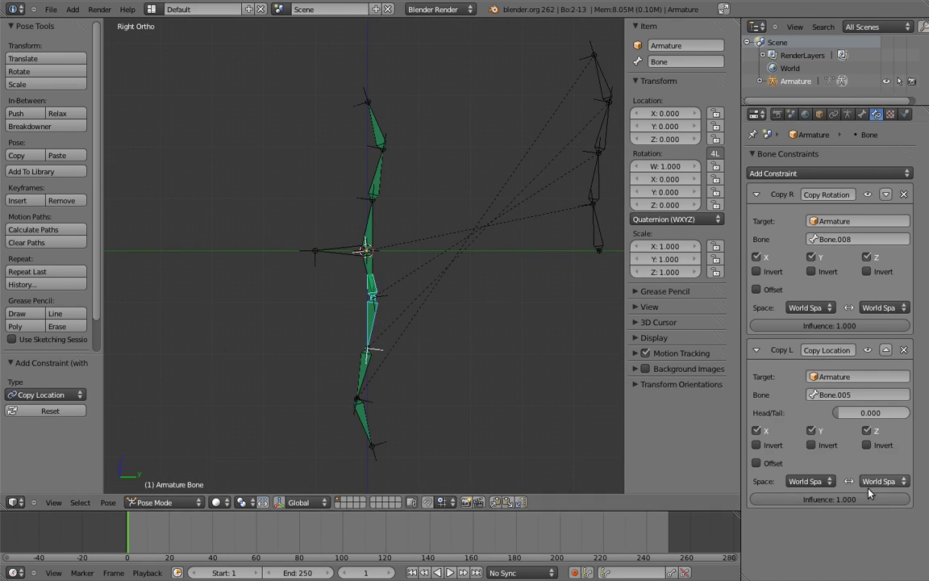
{"action": "left_click_drag", "start_coordinate": [893, 505], "coordinate": [710, 496]}
{"action": "left_click_drag", "start_coordinate": [841, 487], "coordinate": [820, 491]}
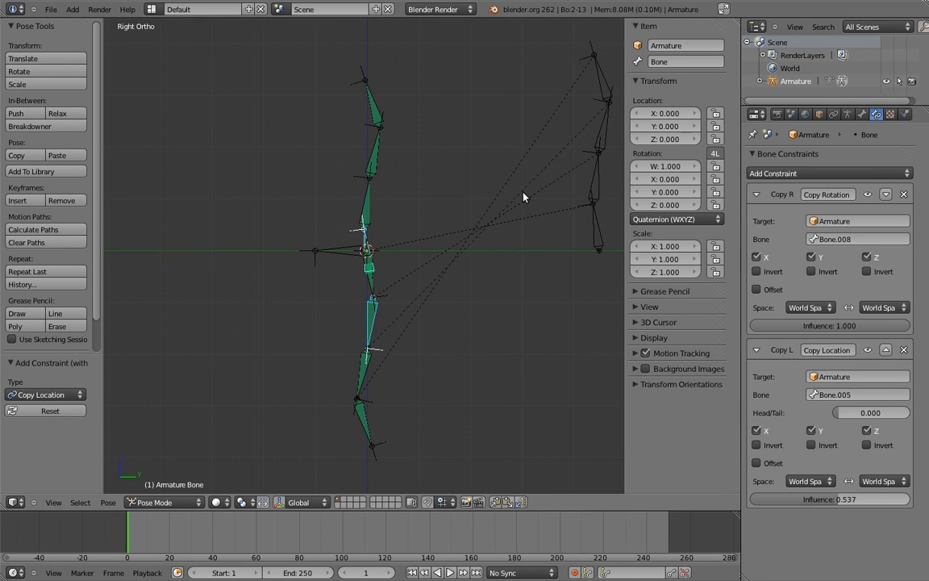
Try rotating control bone Bone.009 about -53.4° and the control chain's base Bone.008 about 38.7° in the side view.
{"action": "middle_click_drag", "start_coordinate": [542, 171], "coordinate": [499, 192], "text": "shift"}
{"action": "right_click", "coordinate": [553, 195]}
{"action": "key", "text": "r"}
{"action": "left_click", "coordinate": [475, 161]}
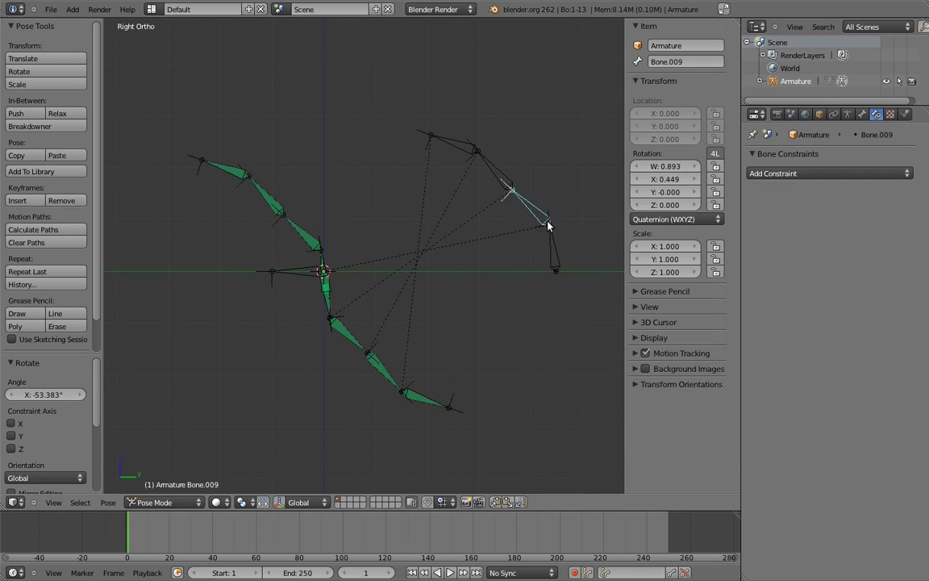
{"action": "right_click", "coordinate": [553, 231]}
{"action": "key", "text": "r"}
{"action": "left_click", "coordinate": [572, 151]}
Try bending the control chain's upper bones, rotating Bone.010 freely and the top bone about 125.8°.
{"action": "right_click", "coordinate": [570, 145]}
{"action": "key", "text": "r"}
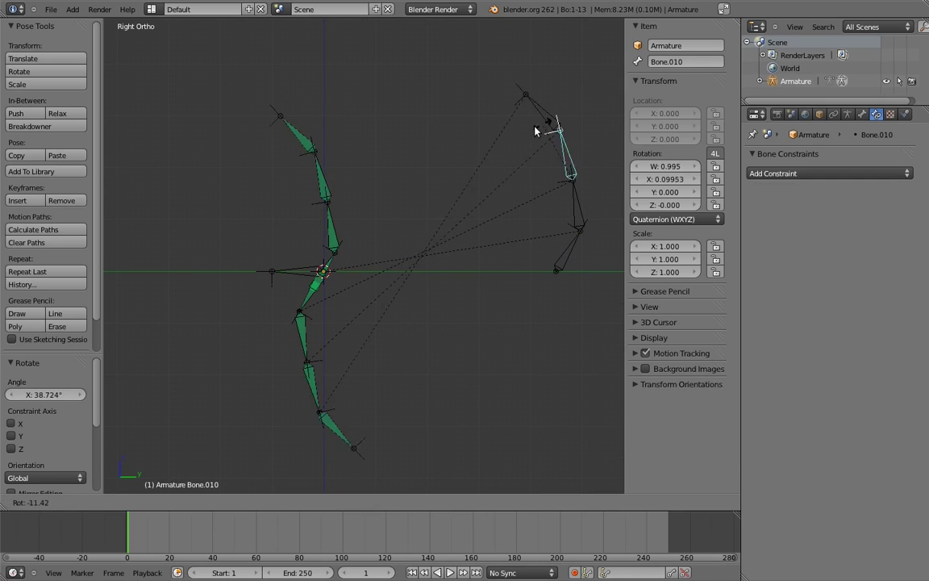
{"action": "left_click", "coordinate": [487, 167]}
{"action": "right_click", "coordinate": [488, 167]}
{"action": "key", "text": "r"}
{"action": "left_click", "coordinate": [581, 202]}
{"action": "right_click", "coordinate": [582, 243]}
{"action": "key", "text": "r"}
{"action": "left_click", "coordinate": [577, 229]}
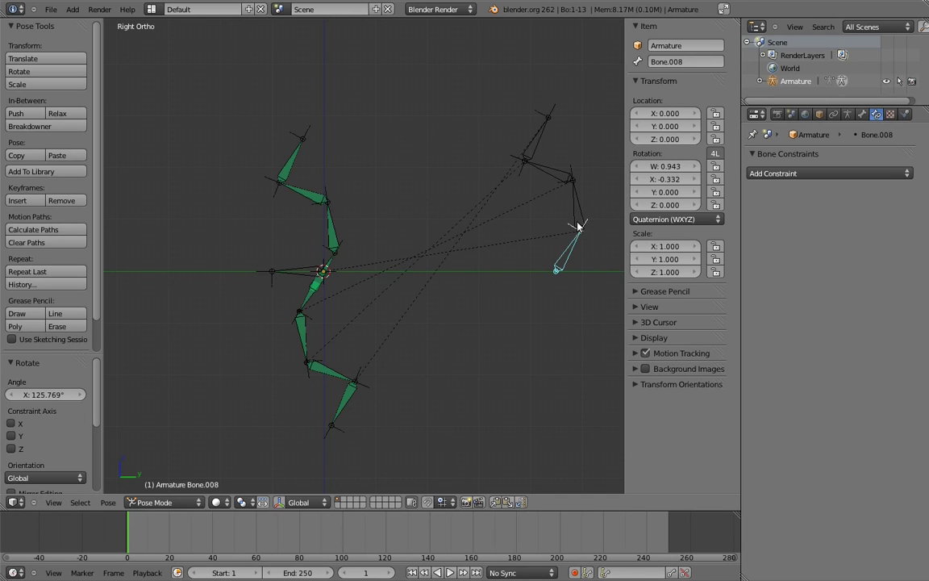
Clear the rotation of all bones and deselect them.
{"action": "key", "text": "a"}
{"action": "key", "text": "a"}
{"action": "key", "text": "alt+r"}
{"action": "key", "text": "a"}
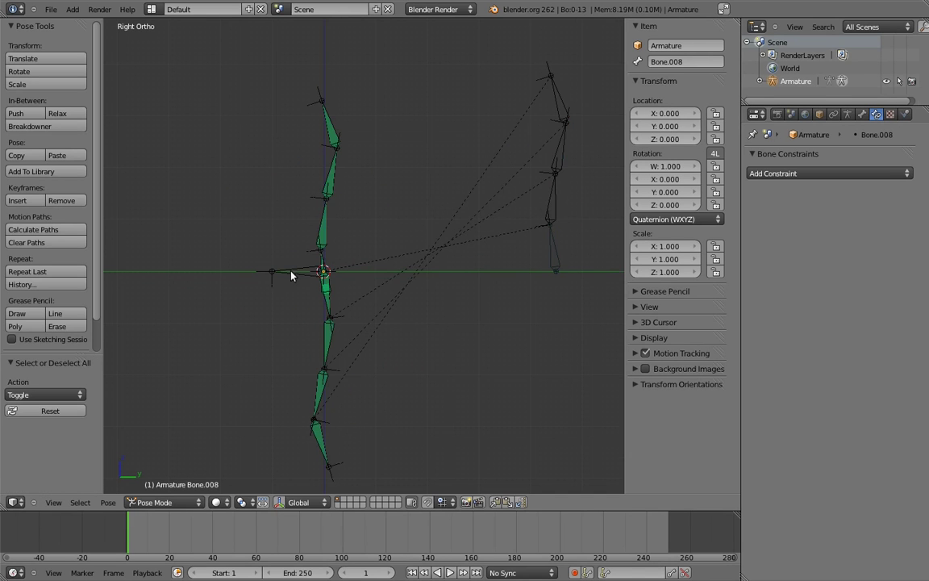
Try moving the horizontal control bone Bone.012 about 4.06 units along negative Y.
{"action": "right_click", "coordinate": [292, 280]}
{"action": "key", "text": "g"}
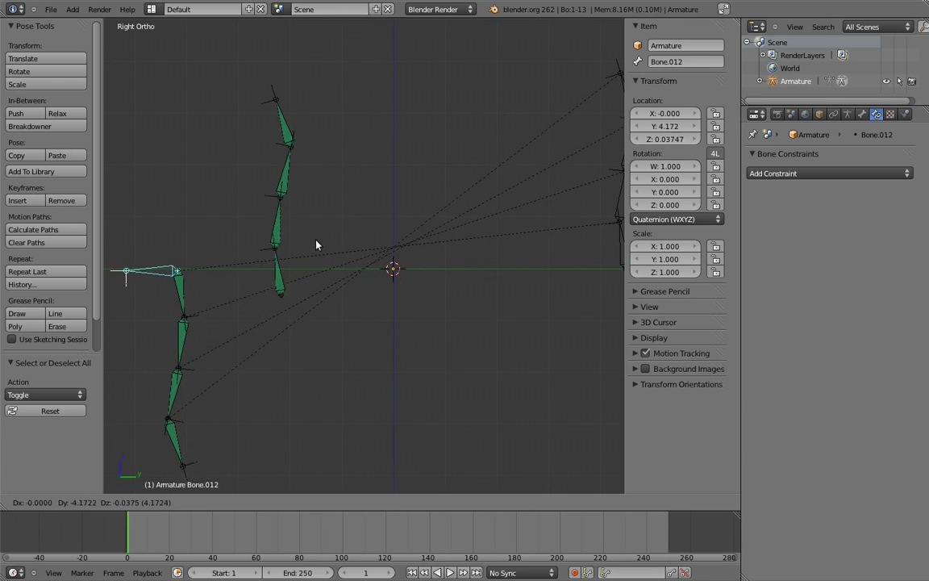
{"action": "left_click", "coordinate": [324, 246]}
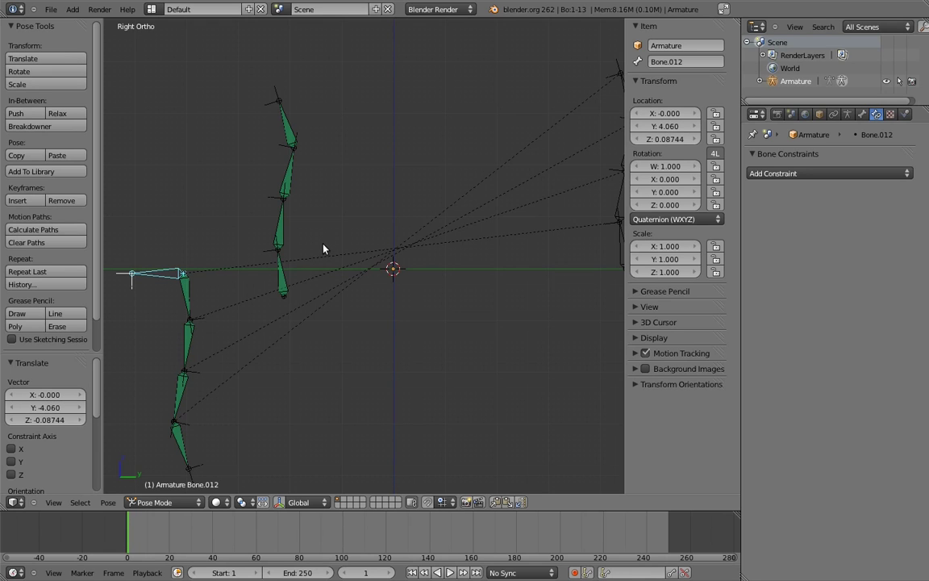
Add a Copy Location constraint to the original base bone targeting Bone.004.
{"action": "right_click", "coordinate": [284, 282]}
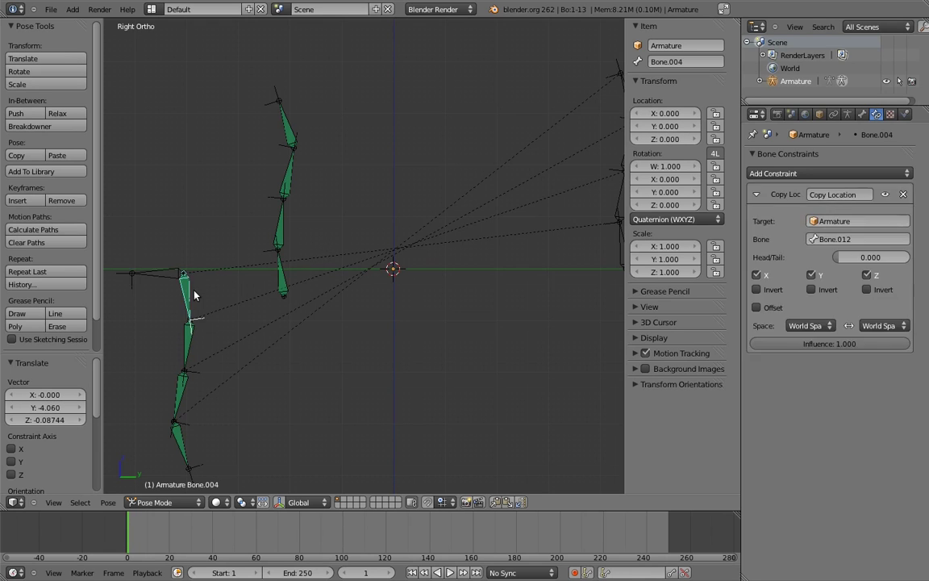
{"action": "key", "text": "shift+ctrl+c"}
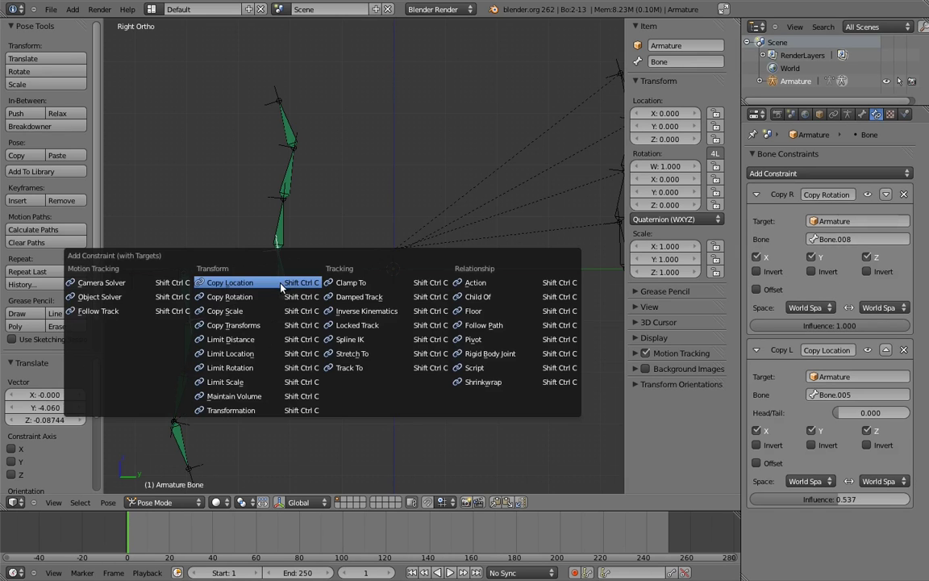
{"action": "left_click", "coordinate": [234, 282]}
Move the Bone.004 Copy Location constraint above the Bone.005 one, and set the Bone.005 constraint's influence to 1.000.
{"action": "scroll", "coordinate": [771, 388], "scroll_direction": "down", "scroll_amount": 3}
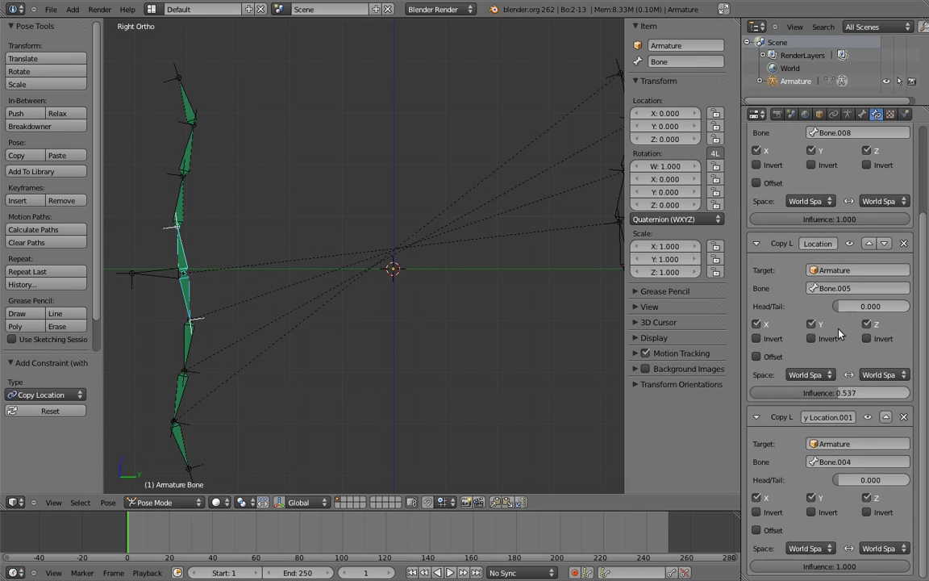
{"action": "left_click", "coordinate": [885, 417]}
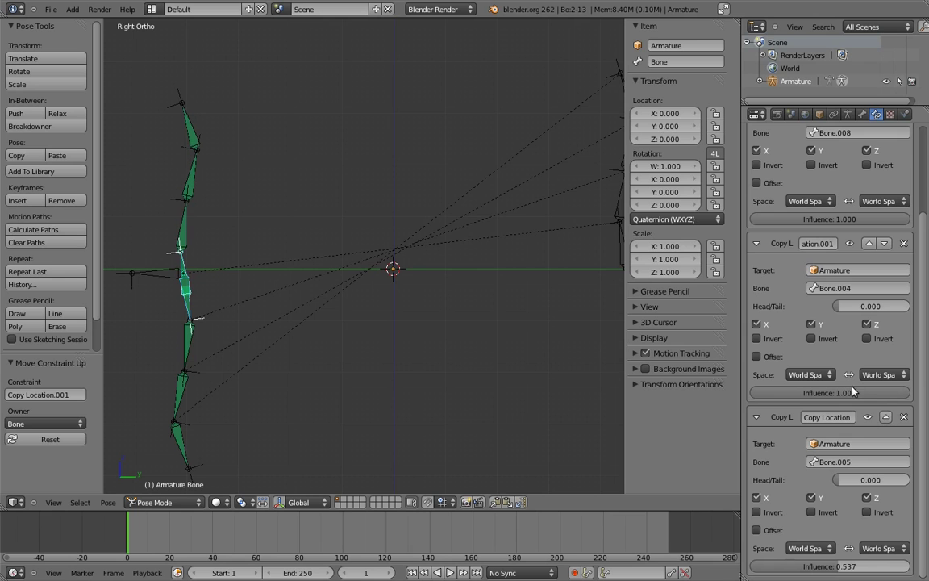
{"action": "left_click_drag", "start_coordinate": [792, 566], "coordinate": [875, 566]}
Clear the location of all bones and deselect them.
{"action": "key", "text": "a"}
{"action": "key", "text": "alt+g"}
{"action": "key", "text": "a"}
Add two more Copy Location constraints to the original base bone, targeting Bone.006 and Bone.007.
{"action": "middle_click_drag", "start_coordinate": [416, 264], "coordinate": [459, 315], "text": "ctrl"}
{"action": "middle_click_drag", "start_coordinate": [459, 314], "coordinate": [417, 273], "text": "shift"}
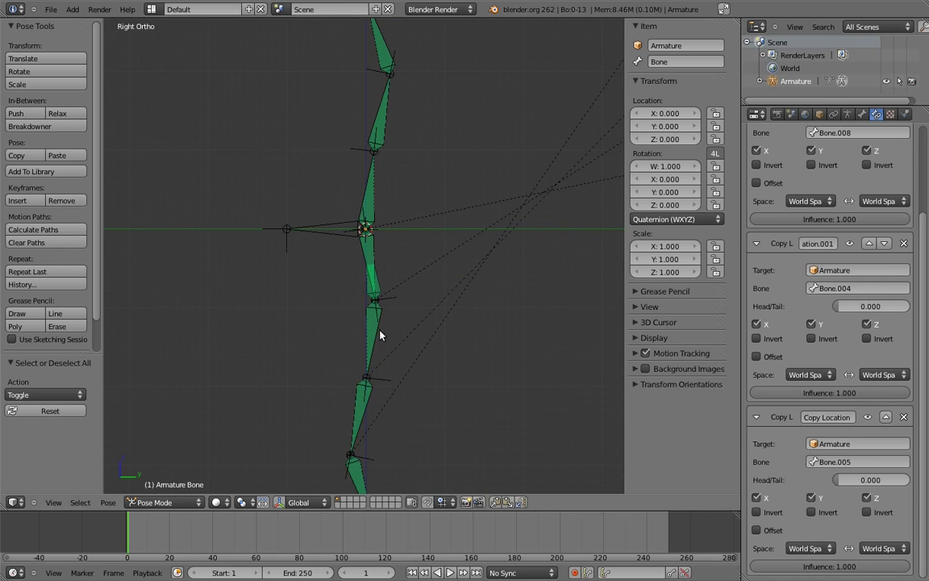
{"action": "right_click", "coordinate": [379, 288]}
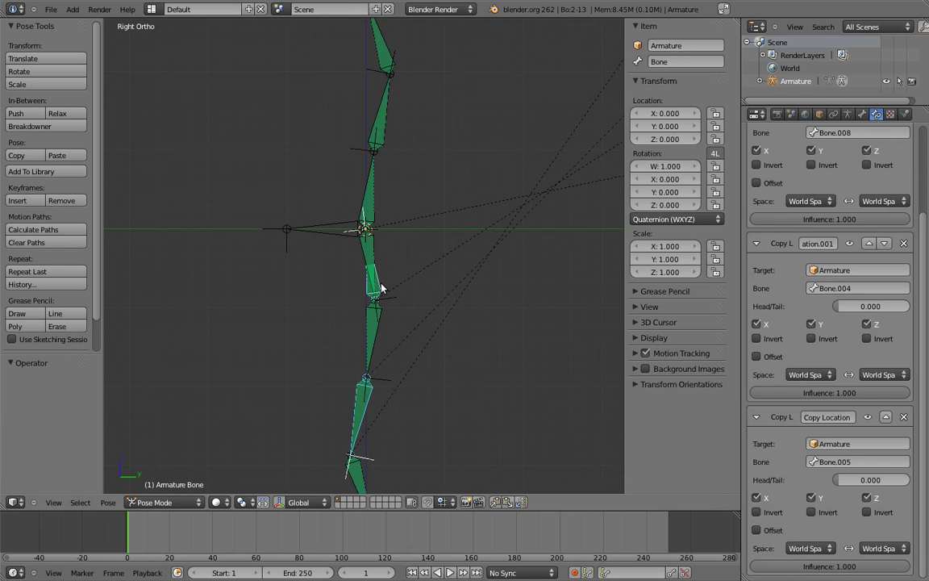
{"action": "key", "text": "ctrl+shift+c"}
{"action": "left_click", "coordinate": [379, 284]}
{"action": "middle_click_drag", "start_coordinate": [390, 320], "coordinate": [402, 207], "text": "shift"}
{"action": "right_click", "coordinate": [379, 382]}
{"action": "right_click", "coordinate": [370, 223], "text": "shift"}
{"action": "key", "text": "ctrl+shift+c"}
{"action": "left_click", "coordinate": [369, 222]}
Add a second Copy Location constraint targeting Bone.007 to the original base bone and set its Head/Tail to 1.000.
{"action": "key", "text": "ctrl+shift+c"}
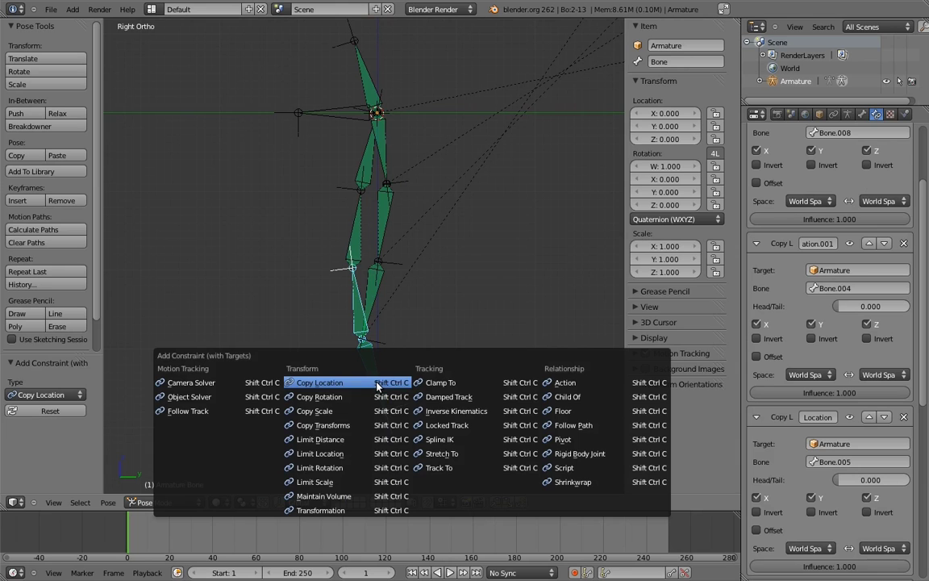
{"action": "left_click", "coordinate": [374, 384]}
{"action": "scroll", "coordinate": [852, 465], "scroll_direction": "down", "scroll_amount": 10}
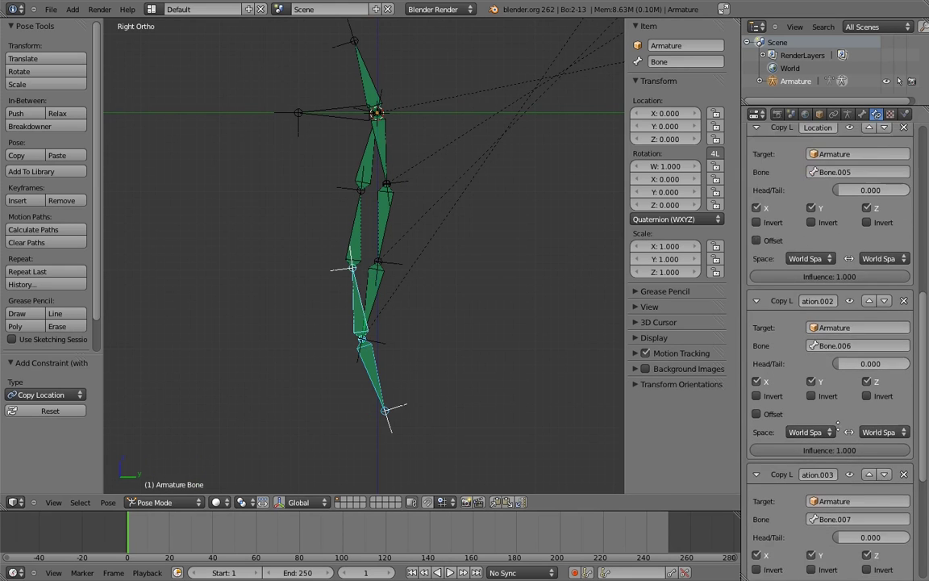
{"action": "left_click_drag", "start_coordinate": [846, 480], "coordinate": [922, 483]}
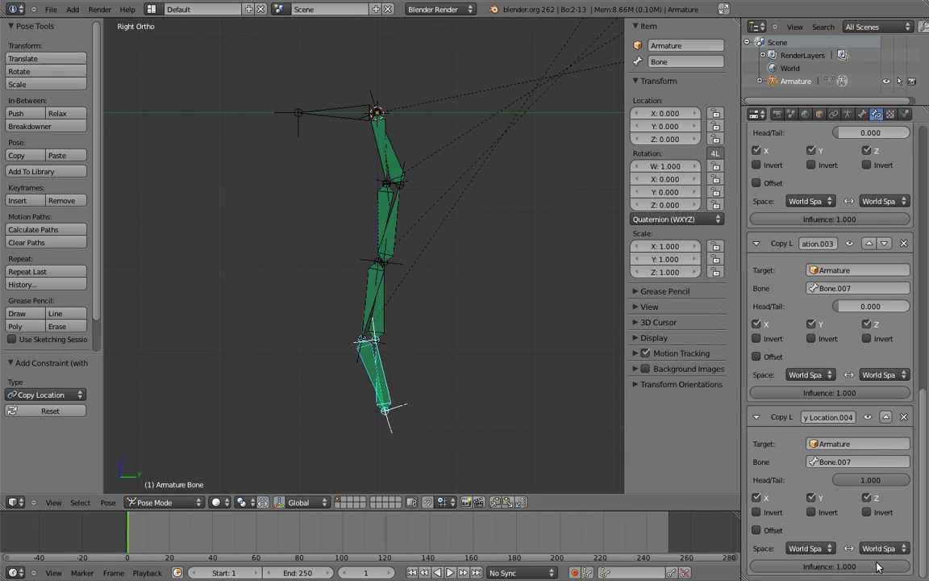
Set the influence of both Bone.007 Copy Location constraints and of the Bone.006 one to 0.000.
{"action": "left_click_drag", "start_coordinate": [866, 566], "coordinate": [702, 570]}
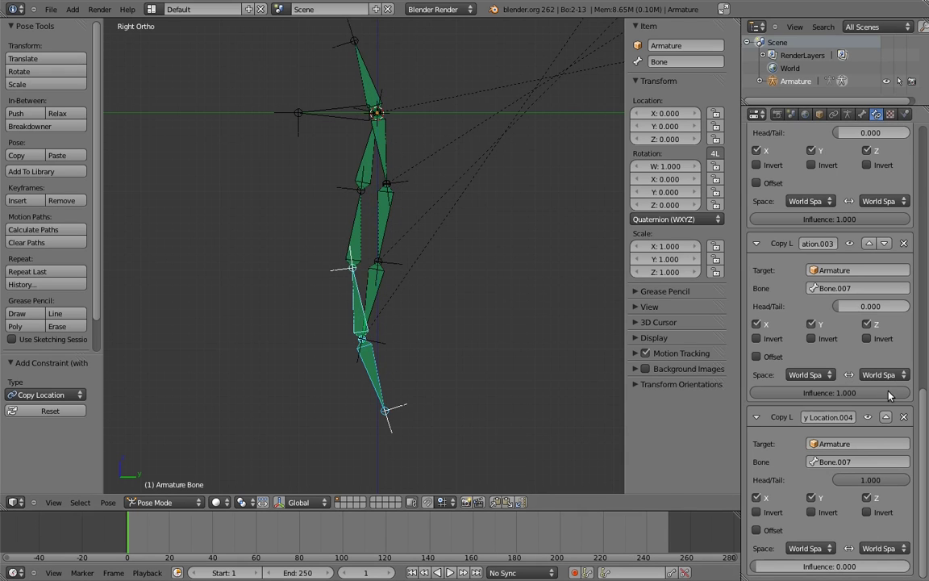
{"action": "left_click_drag", "start_coordinate": [892, 392], "coordinate": [670, 360]}
{"action": "middle_click_drag", "start_coordinate": [499, 275], "coordinate": [493, 354], "text": "shift"}
{"action": "scroll", "coordinate": [497, 279], "scroll_direction": "down", "scroll_amount": 3}
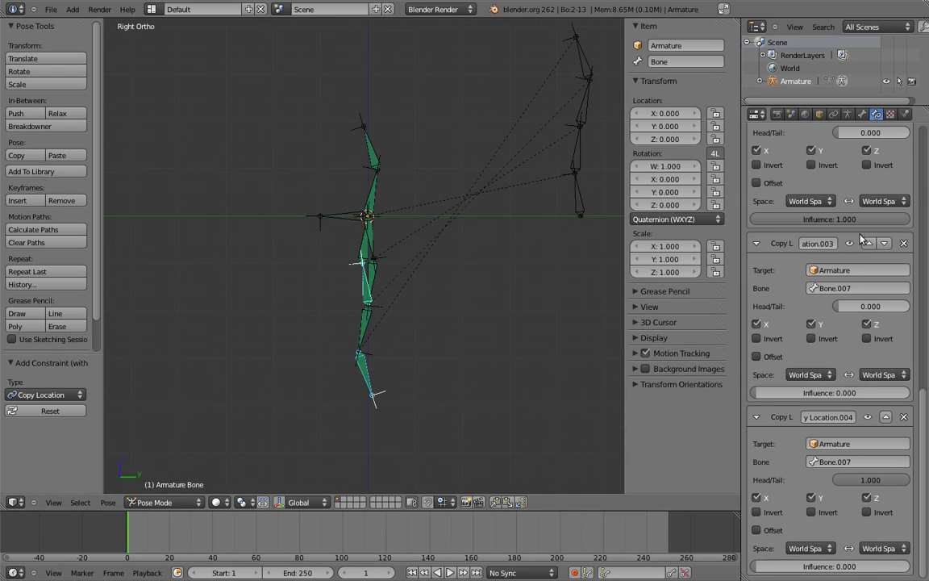
{"action": "left_click_drag", "start_coordinate": [880, 217], "coordinate": [576, 228]}
Take the Bone.005 constraint's influence to 0.000 and back to 1.000, and set the Bone.006 constraint's influence to 0.574.
{"action": "scroll", "coordinate": [862, 260], "scroll_direction": "up", "scroll_amount": 7}
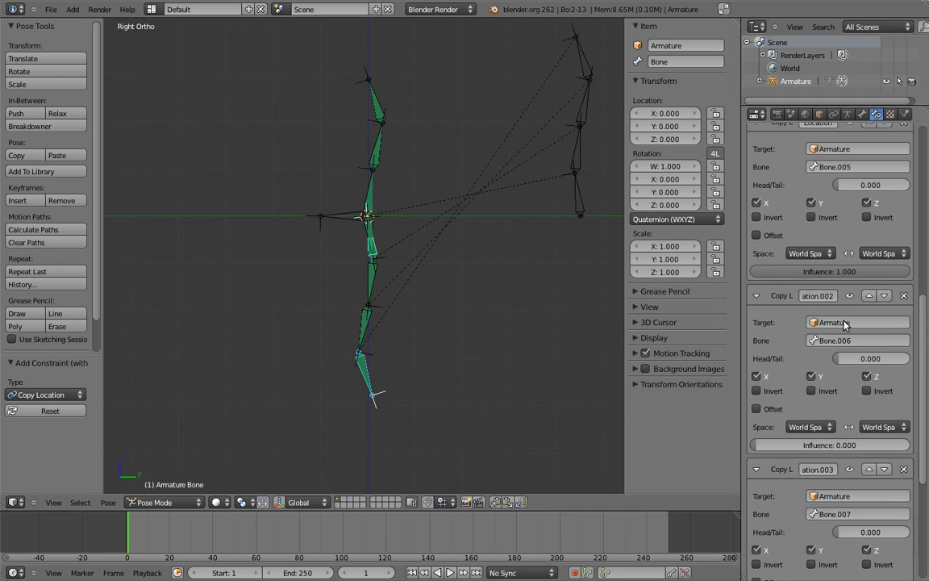
{"action": "left_click_drag", "start_coordinate": [886, 274], "coordinate": [622, 275]}
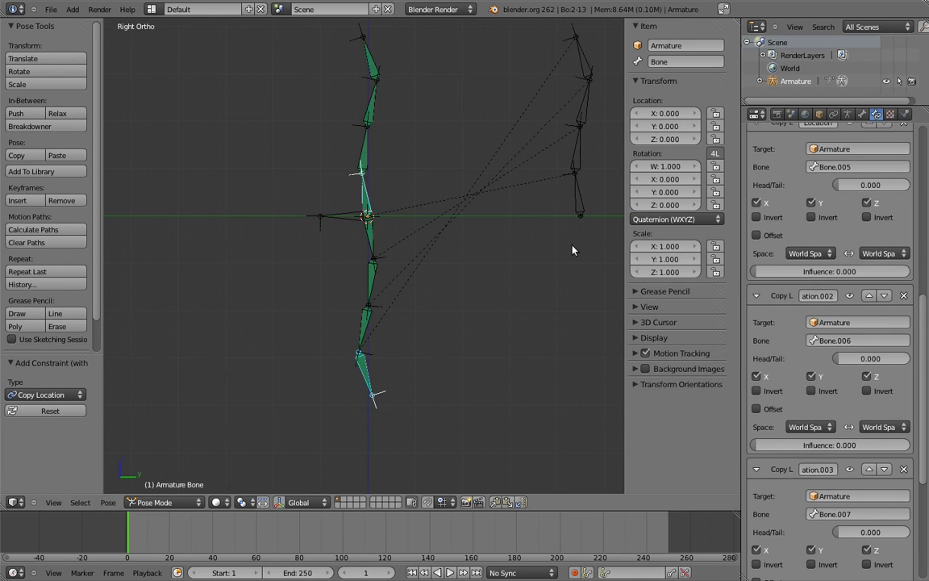
{"action": "left_click_drag", "start_coordinate": [779, 272], "coordinate": [910, 272]}
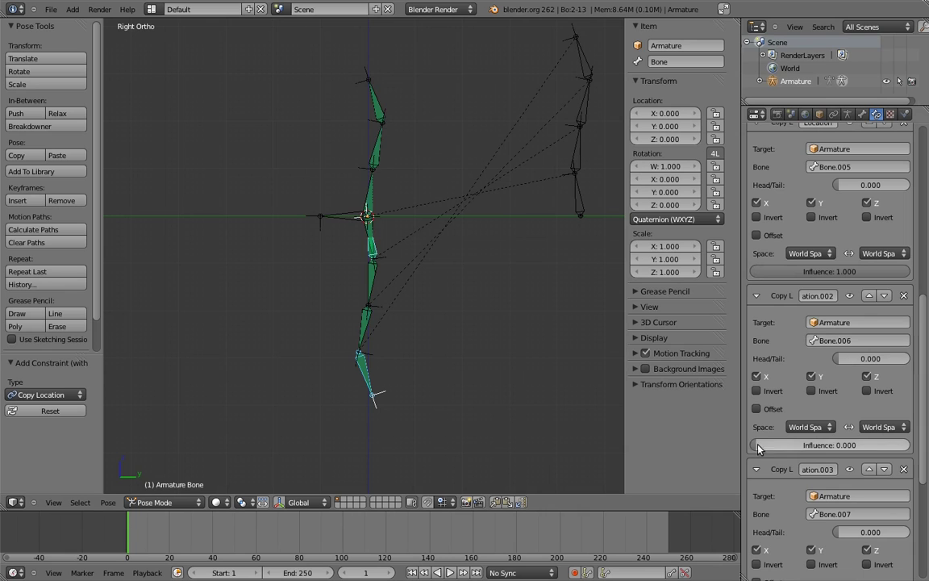
{"action": "left_click_drag", "start_coordinate": [776, 444], "coordinate": [830, 444]}
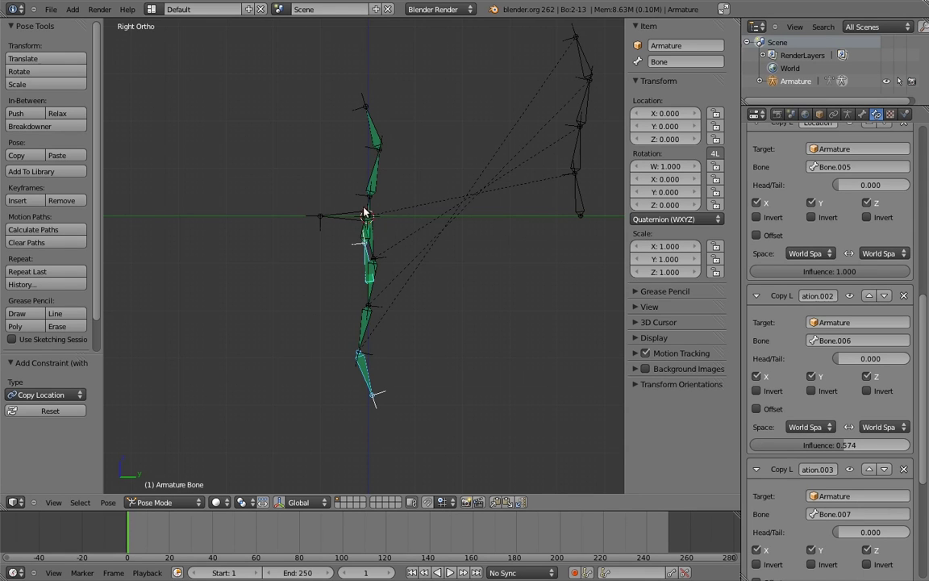
Rotate the control chain's base Bone.008 and the control bone above it in opposite directions.
{"action": "middle_click_drag", "start_coordinate": [463, 154], "coordinate": [421, 218], "text": "shift"}
{"action": "scroll", "coordinate": [440, 230], "scroll_direction": "down", "scroll_amount": 1}
{"action": "right_click", "coordinate": [513, 262]}
{"action": "key", "text": "r"}
{"action": "left_click", "coordinate": [462, 215]}
{"action": "right_click", "coordinate": [476, 222]}
{"action": "key", "text": "r"}
{"action": "left_click", "coordinate": [545, 217]}
Rotate the upper control bones, including Bone.011 about 79.6°, and the control base Bone.008 about -13.8°.
{"action": "right_click", "coordinate": [534, 200]}
{"action": "key", "text": "r"}
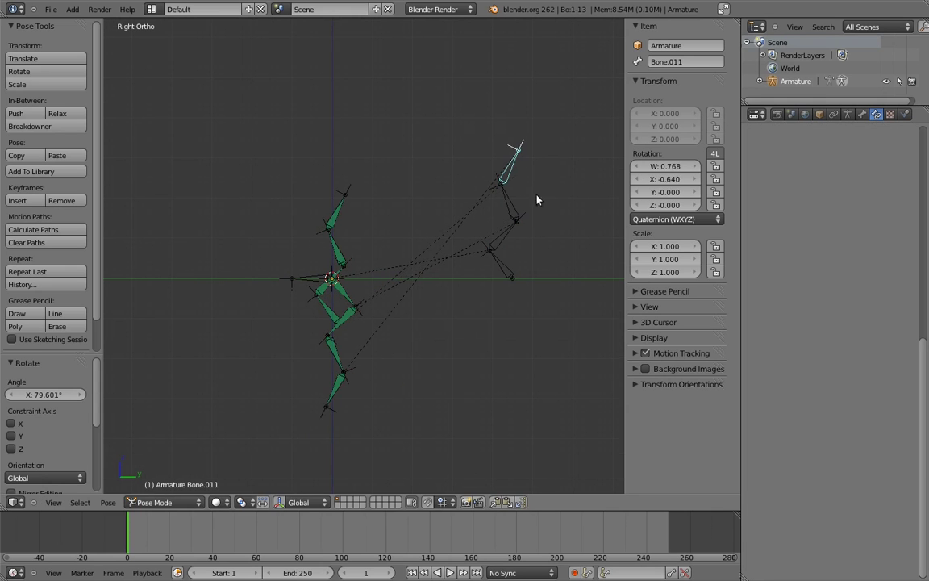
{"action": "left_click", "coordinate": [518, 244]}
{"action": "right_click", "coordinate": [517, 246]}
{"action": "key", "text": "r"}
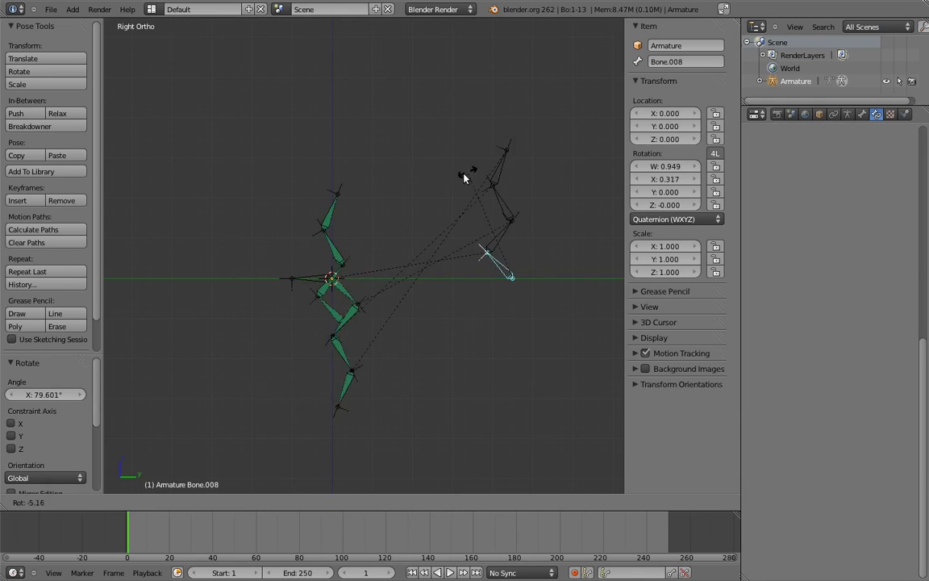
{"action": "left_click", "coordinate": [456, 187]}
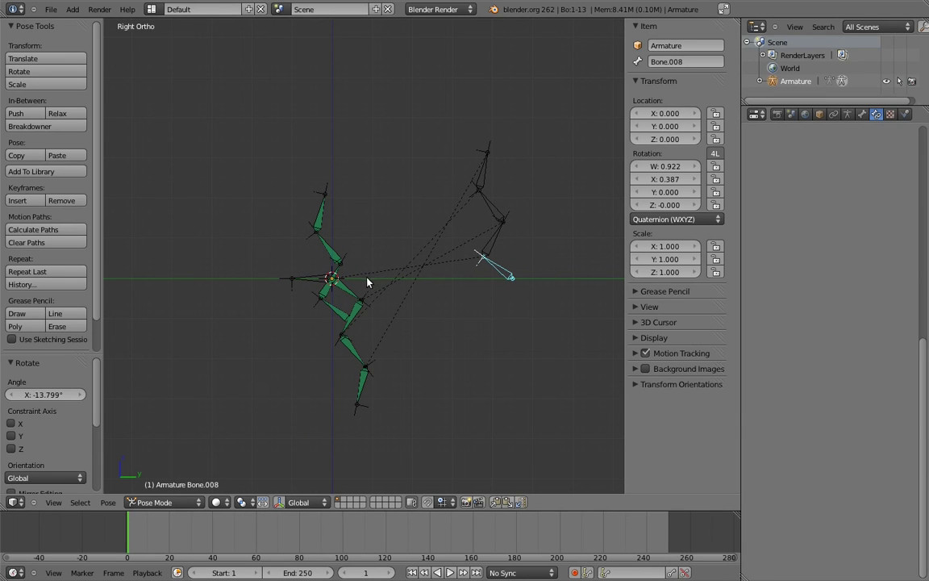
Move the four bones of the reversed chain to the first bone layer of the second row.
{"action": "right_click", "coordinate": [349, 293]}
{"action": "right_click", "coordinate": [353, 313], "text": "shift"}
{"action": "right_click", "coordinate": [356, 353], "text": "shift"}
{"action": "right_click", "coordinate": [363, 389], "text": "shift"}
{"action": "key", "text": "m"}
{"action": "left_click", "coordinate": [469, 422]}
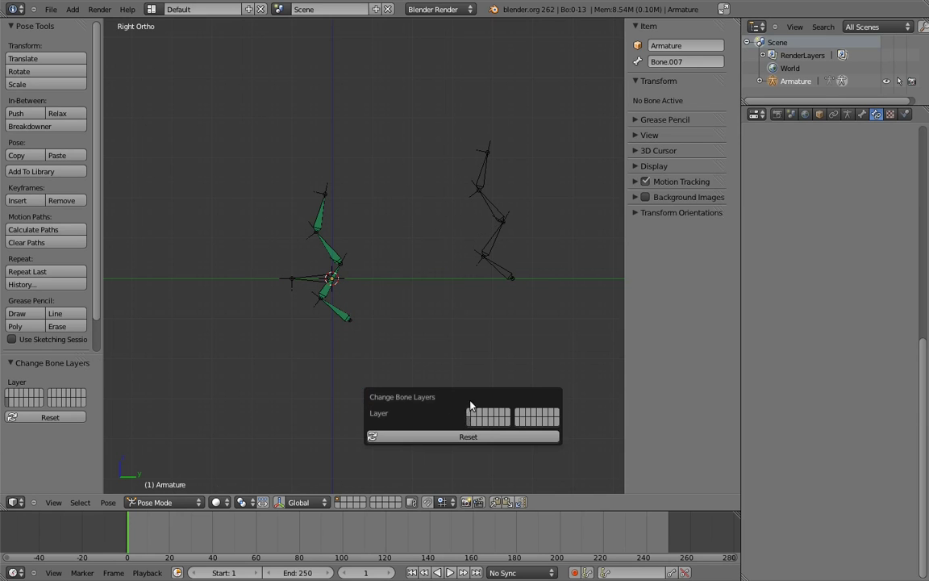
Rotate the control base Bone.008 about 60°, and swing the control bone above it back toward the original chain.
{"action": "right_click", "coordinate": [497, 272]}
{"action": "key", "text": "r"}
{"action": "left_click", "coordinate": [549, 249]}
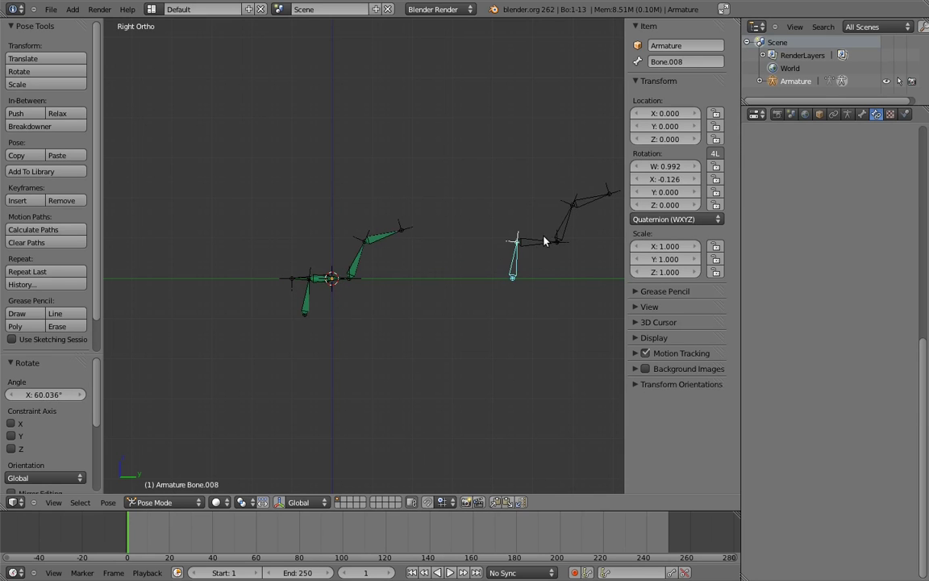
{"action": "key", "text": "r"}
{"action": "left_click", "coordinate": [421, 227]}
Rotate the third control bone away from the original chain and the top bone Bone.011 about -122.6°.
{"action": "right_click", "coordinate": [472, 216]}
{"action": "key", "text": "r"}
{"action": "left_click", "coordinate": [554, 173]}
{"action": "right_click", "coordinate": [539, 165]}
{"action": "key", "text": "r"}
{"action": "left_click", "coordinate": [447, 161]}
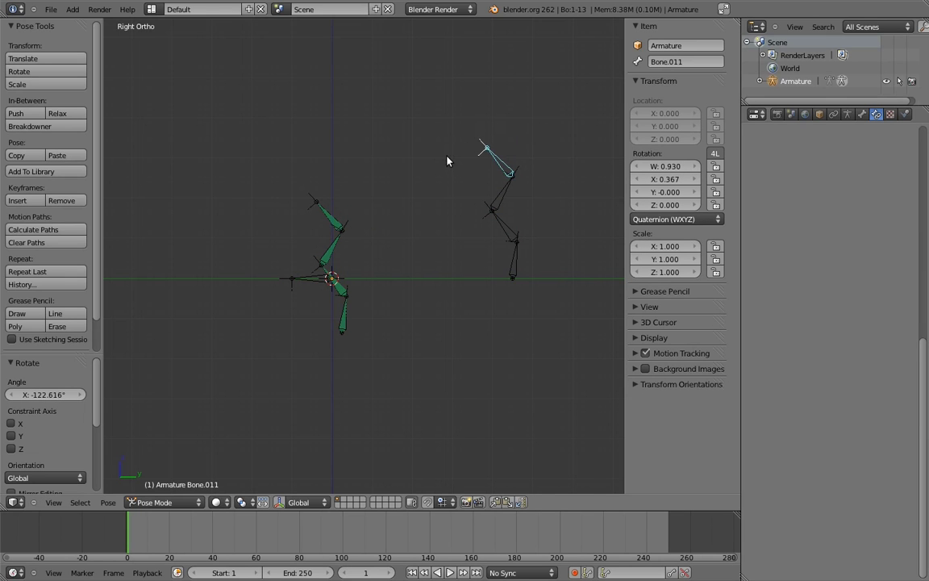
Set the influence of the original base bone's Bone.006 and Bone.005 Copy Location constraints to 0.000.
{"action": "right_click", "coordinate": [343, 315]}
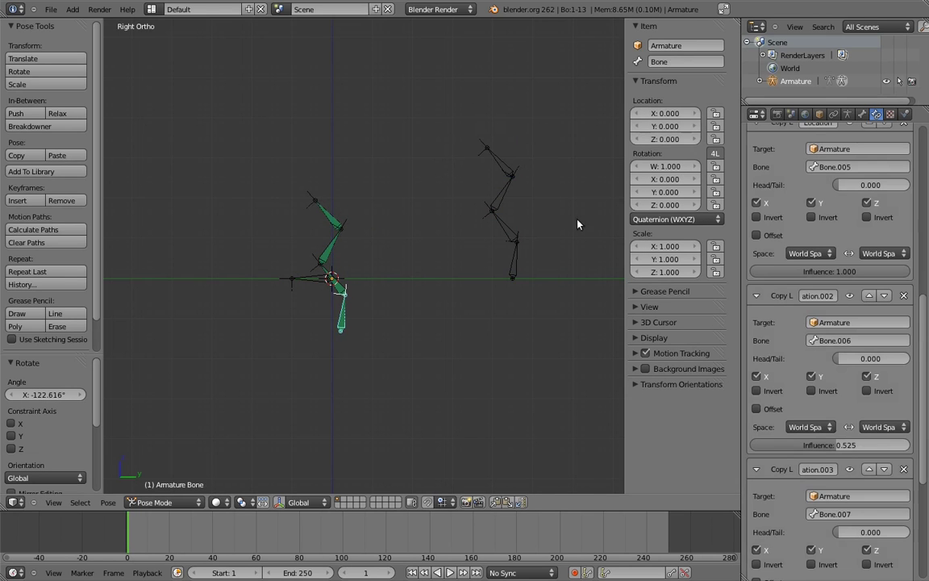
{"action": "left_click_drag", "start_coordinate": [840, 448], "coordinate": [661, 369]}
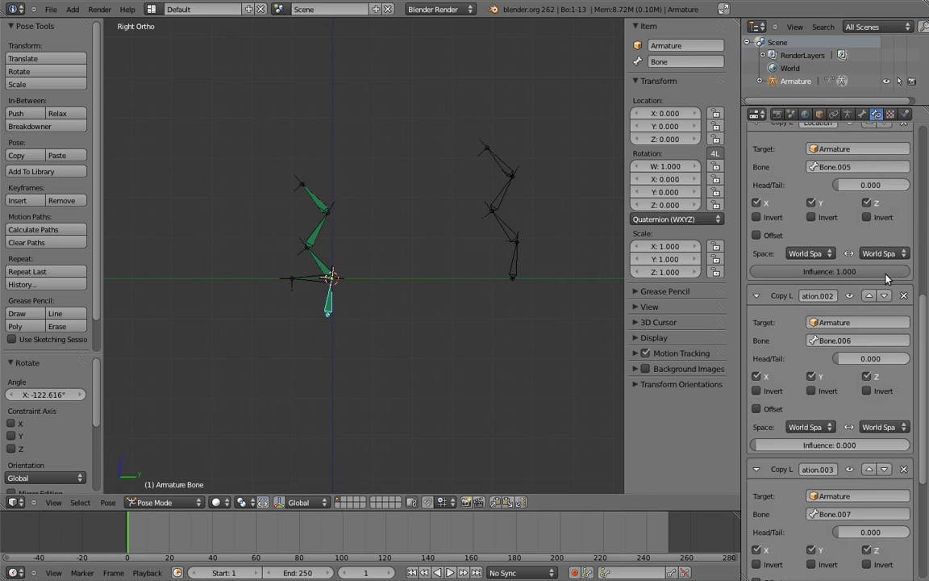
{"action": "left_click_drag", "start_coordinate": [889, 271], "coordinate": [652, 270]}
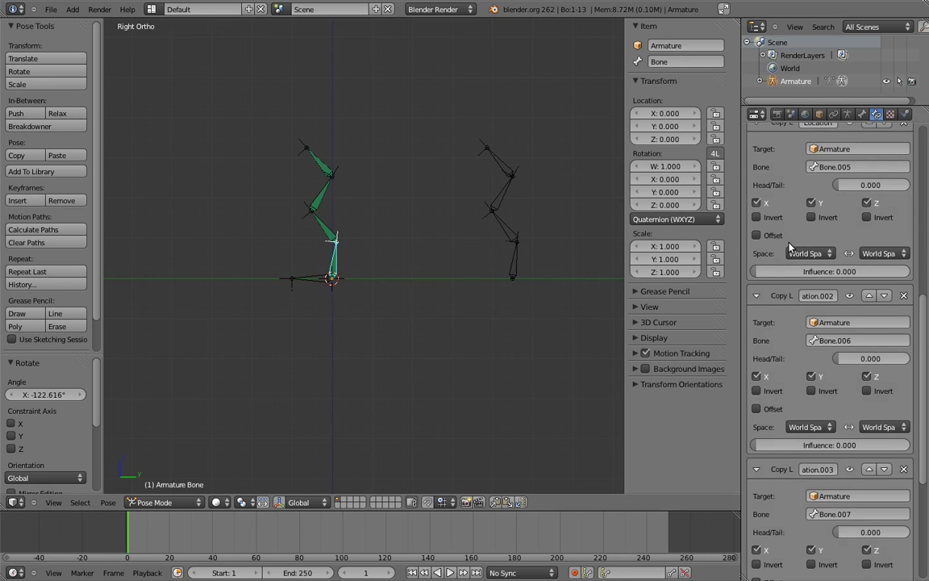
Add a custom property to Bone.012 and name it pivot_slide.
{"action": "right_click", "coordinate": [307, 282]}
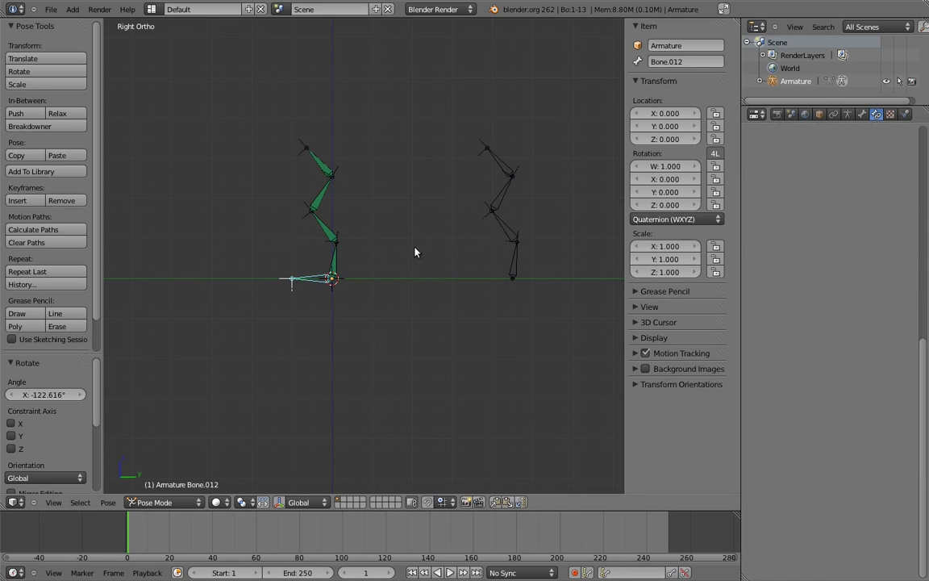
{"action": "left_click", "coordinate": [862, 115]}
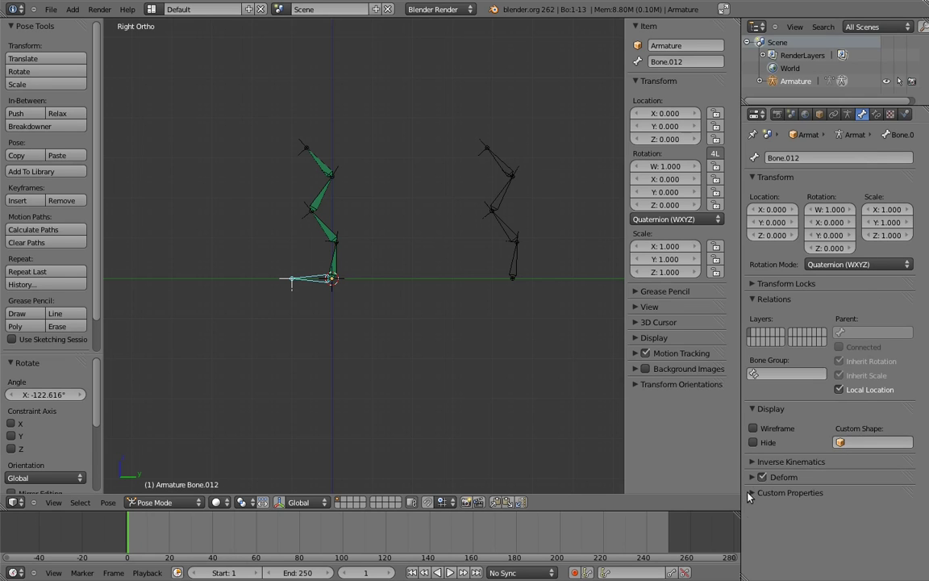
{"action": "left_click", "coordinate": [790, 493]}
{"action": "left_click", "coordinate": [840, 513]}
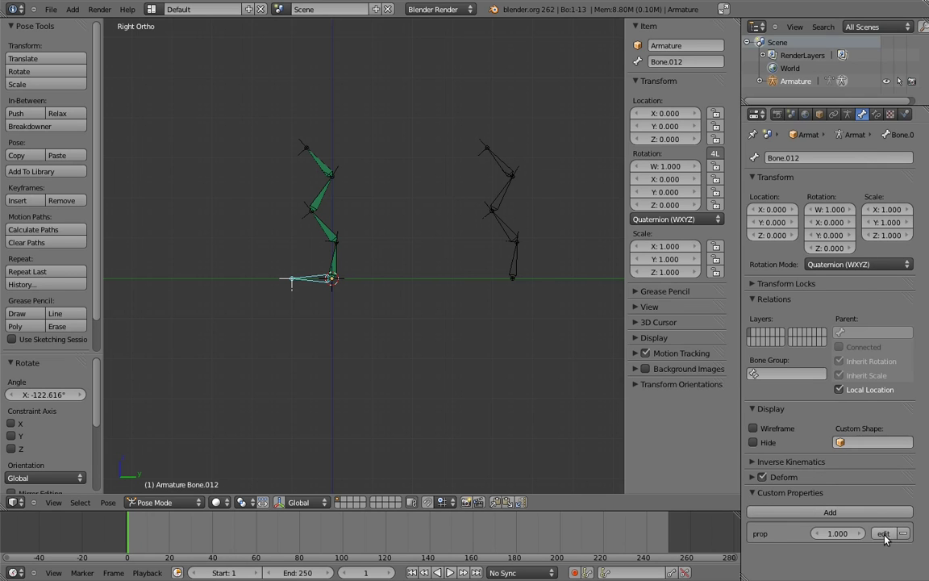
{"action": "left_click", "coordinate": [882, 534]}
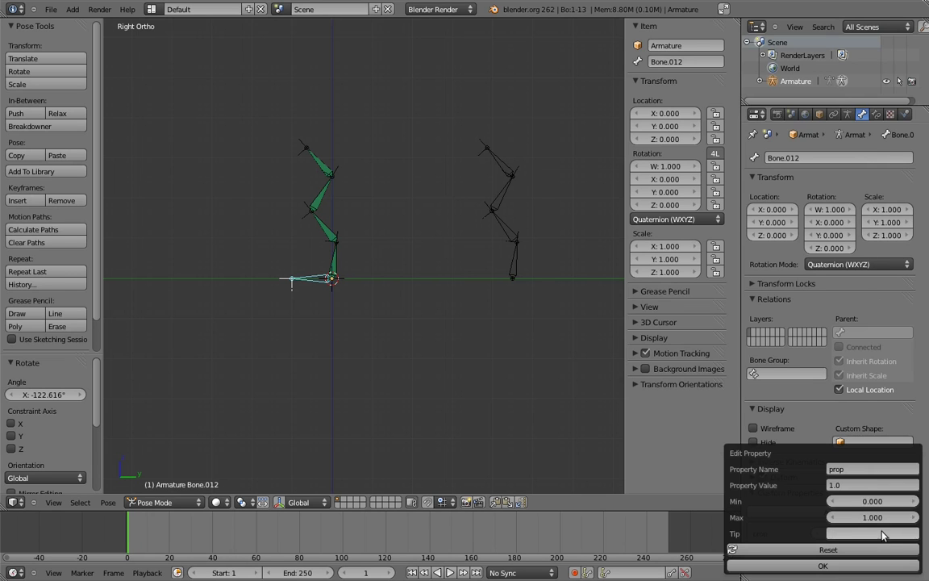
{"action": "left_click", "coordinate": [866, 471]}
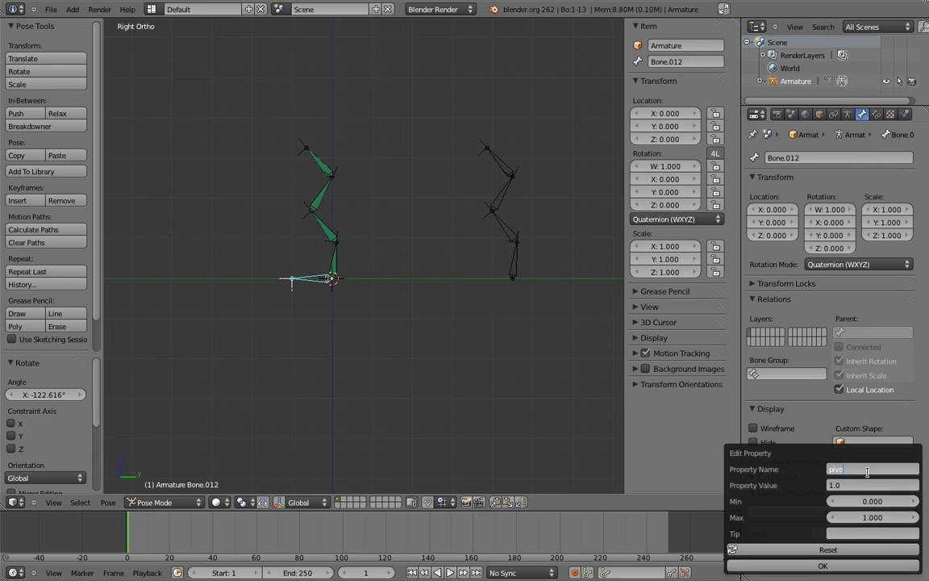
{"action": "type", "text": "pivot_slide"}
{"action": "key", "text": "Return"}
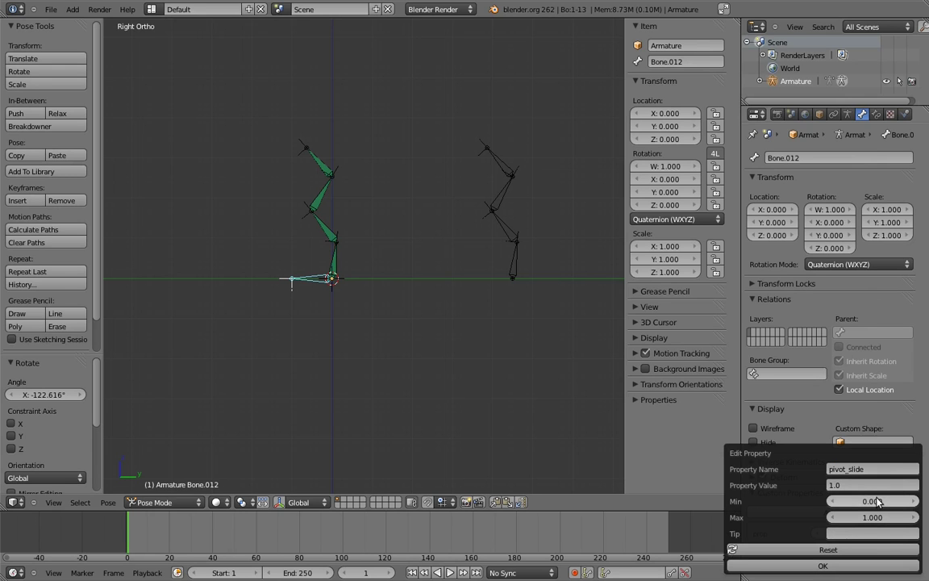
{"action": "left_click", "coordinate": [823, 565]}
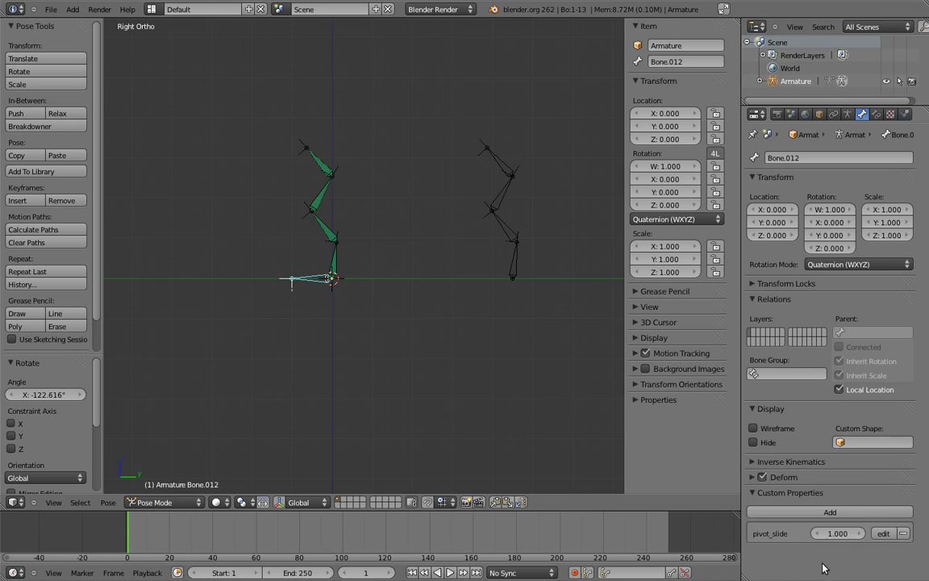
Copy the pivot_slide data path and add a driver to the influence of the base bone's Bone.005 Copy Location constraint.
{"action": "right_click", "coordinate": [837, 535]}
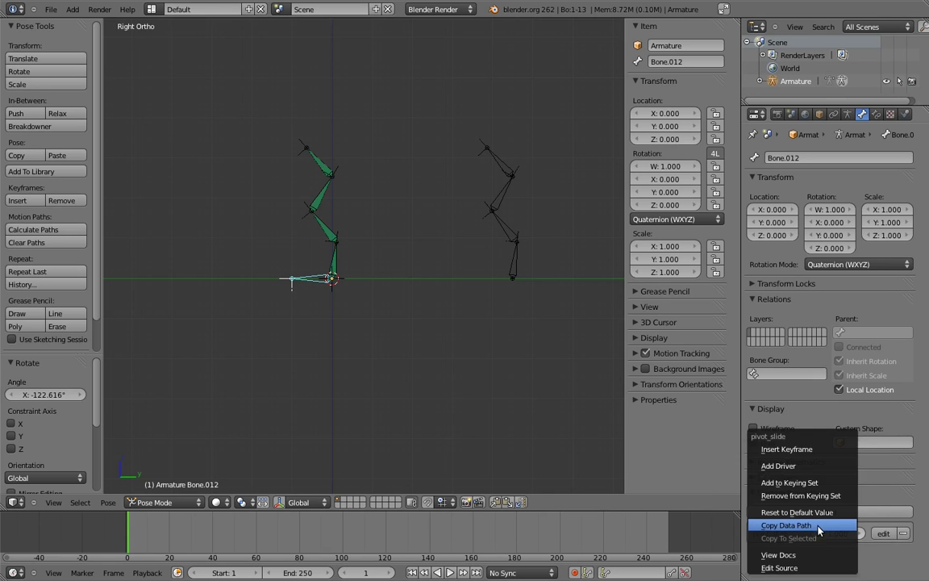
{"action": "left_click", "coordinate": [819, 526]}
{"action": "right_click", "coordinate": [334, 260]}
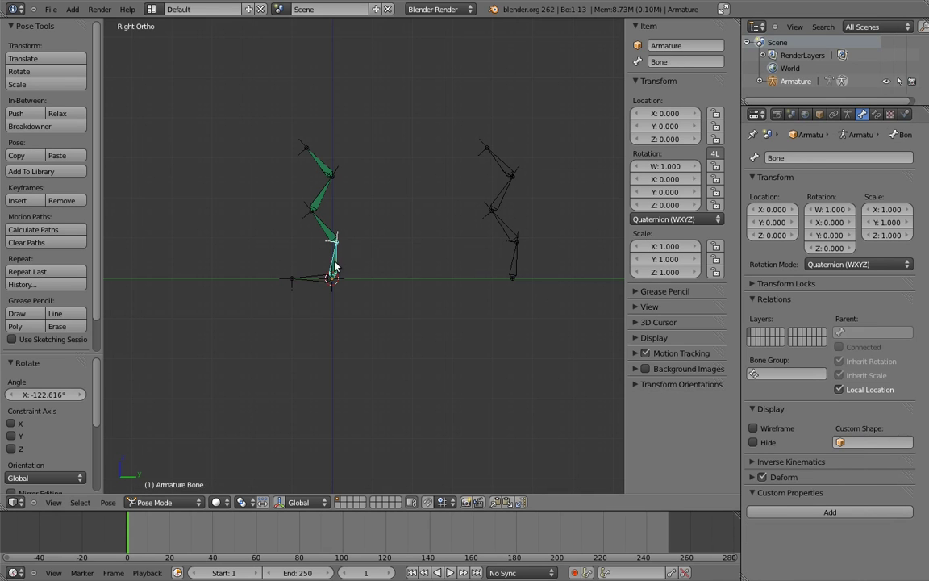
{"action": "left_click", "coordinate": [877, 114]}
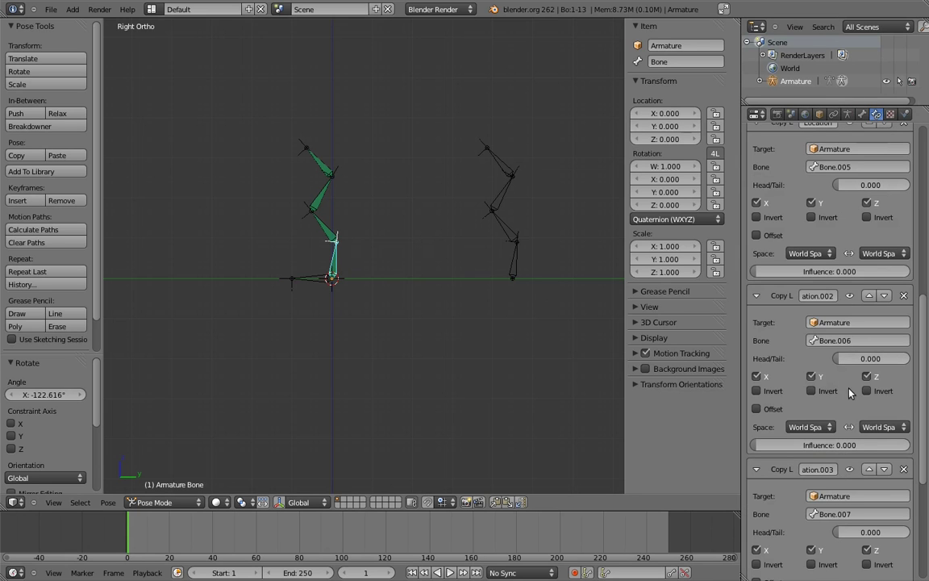
{"action": "right_click", "coordinate": [843, 274]}
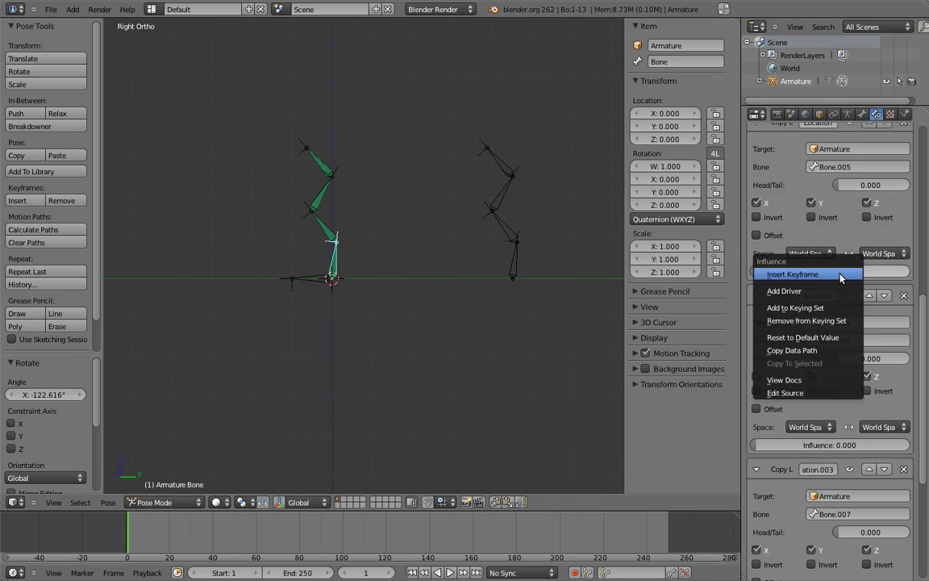
{"action": "left_click", "coordinate": [812, 294]}
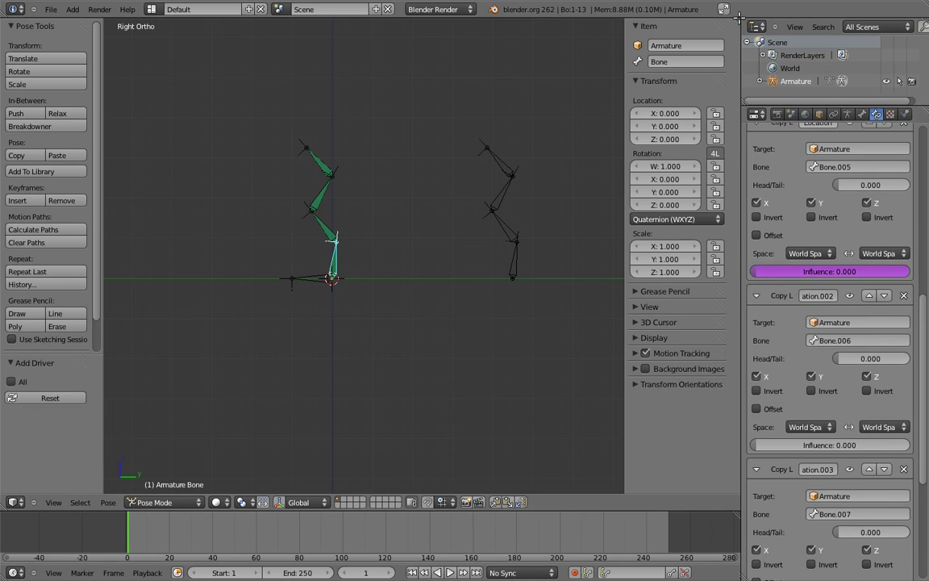
Split the 3D view, turn the new area into a Graph Editor in Drivers mode, and select the influence driver.
{"action": "left_click_drag", "start_coordinate": [740, 20], "coordinate": [382, 121]}
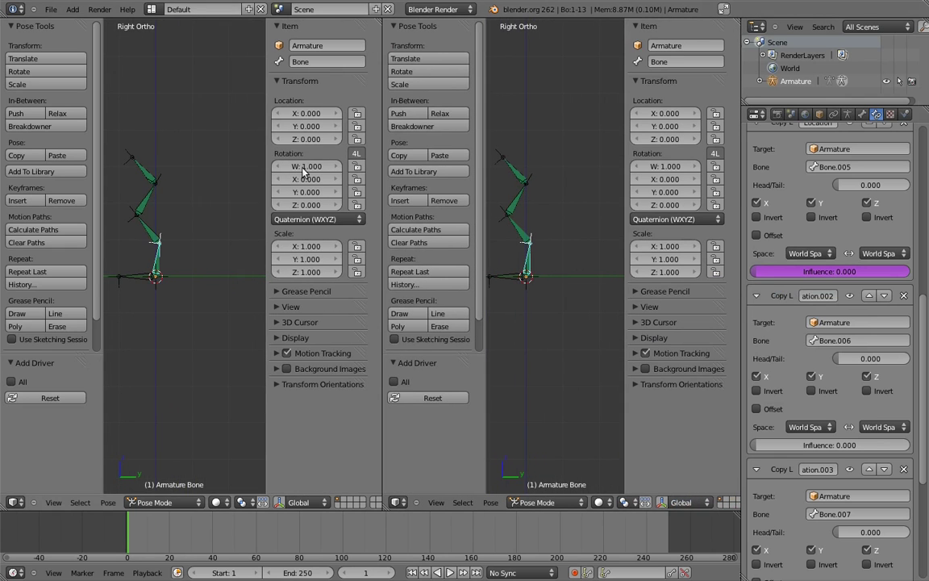
{"action": "left_click", "coordinate": [15, 500]}
{"action": "left_click", "coordinate": [52, 418]}
{"action": "left_click", "coordinate": [230, 502]}
{"action": "left_click", "coordinate": [219, 477]}
{"action": "left_click", "coordinate": [80, 53]}
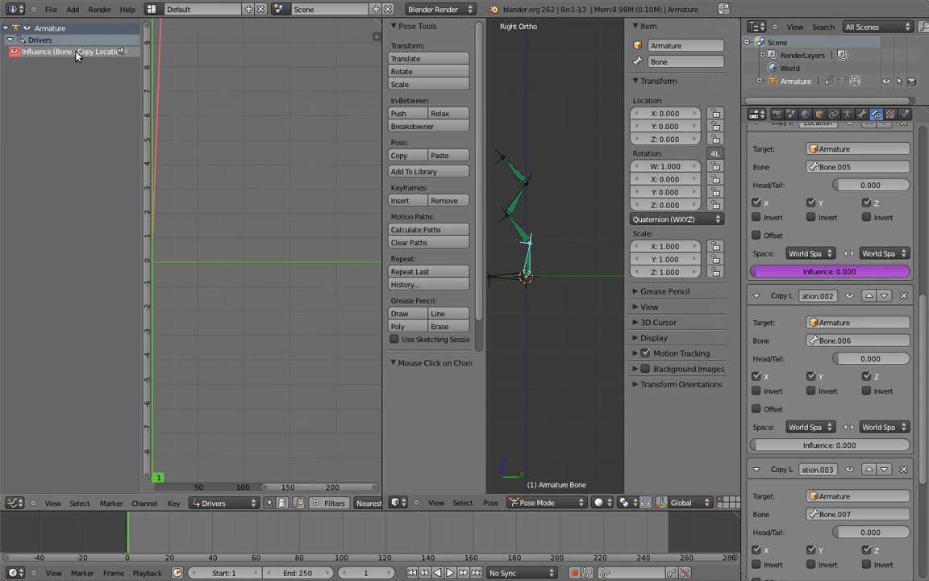
Make the driver variable a Single Property of the Armature object using the copied pivot_slide path.
{"action": "key", "text": "n"}
{"action": "left_click", "coordinate": [268, 42]}
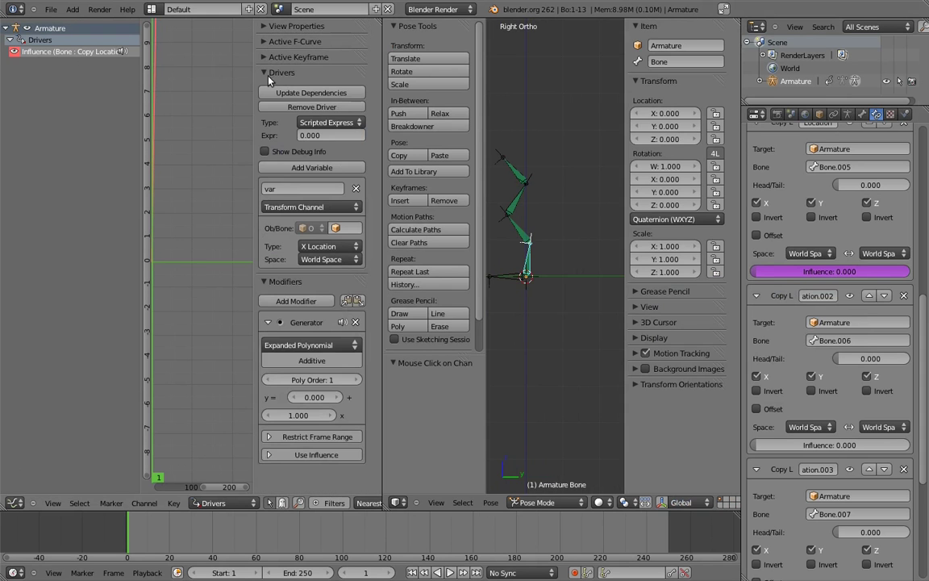
{"action": "left_click", "coordinate": [269, 281]}
{"action": "left_click", "coordinate": [310, 207]}
{"action": "left_click", "coordinate": [319, 195]}
{"action": "left_click", "coordinate": [345, 228]}
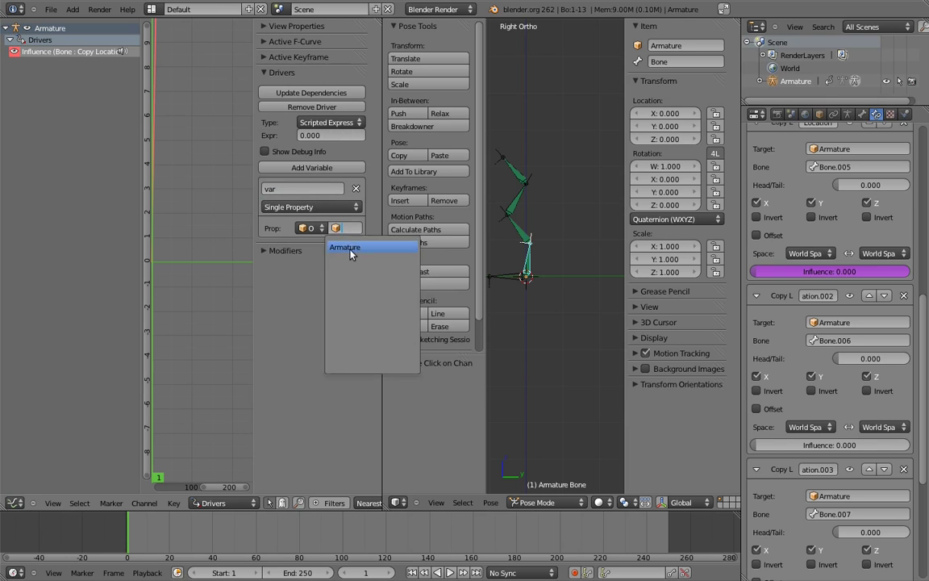
{"action": "left_click", "coordinate": [339, 244]}
{"action": "key", "text": "ctrl+v"}
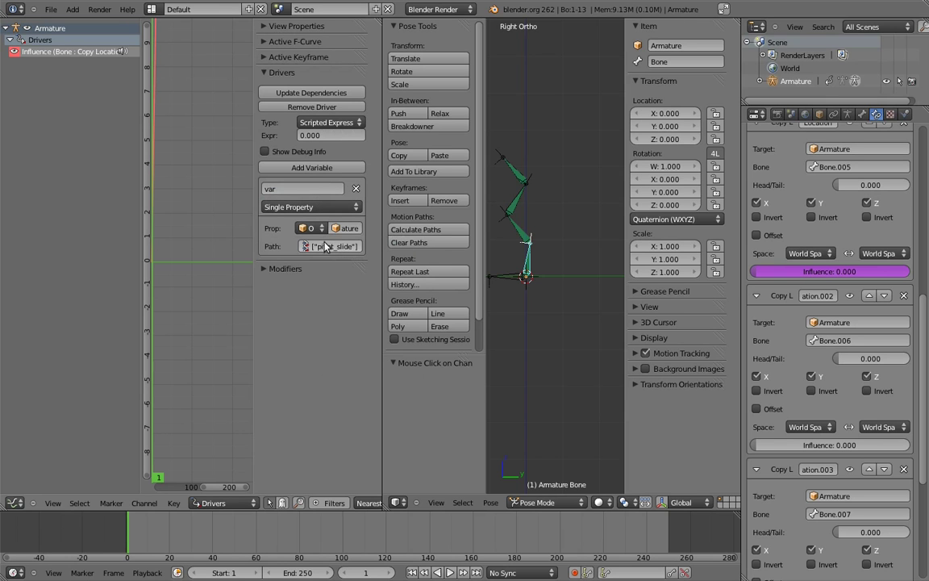
Set the driver's scripted expression to var.
{"action": "left_click", "coordinate": [326, 136]}
{"action": "type", "text": "var"}
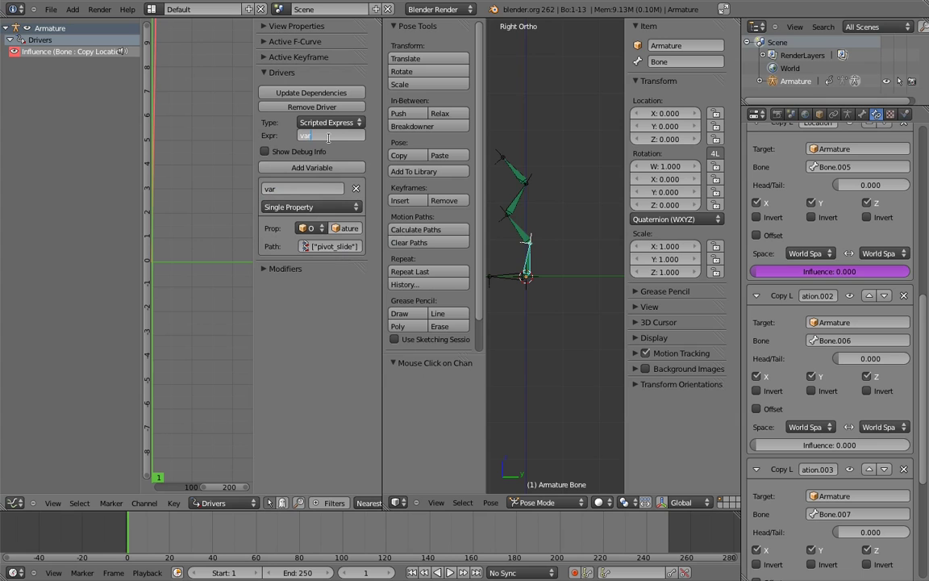
{"action": "key", "text": "Return"}
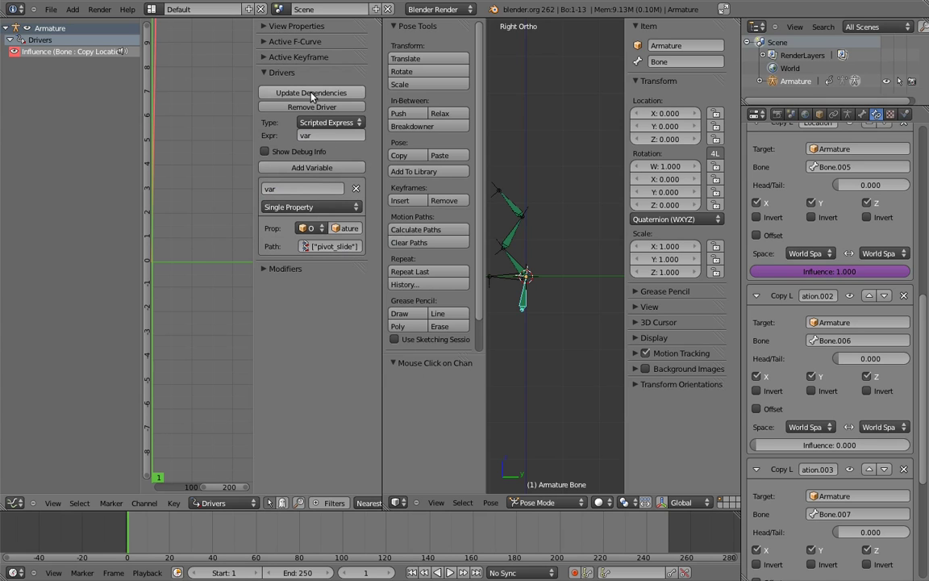
Hide the tool shelf, widen the 3D view, and slide Bone.012's pivot_slide down to 0.006 to test the driver.
{"action": "key", "text": "t"}
{"action": "left_click_drag", "start_coordinate": [383, 202], "coordinate": [335, 201]}
{"action": "right_click", "coordinate": [401, 279]}
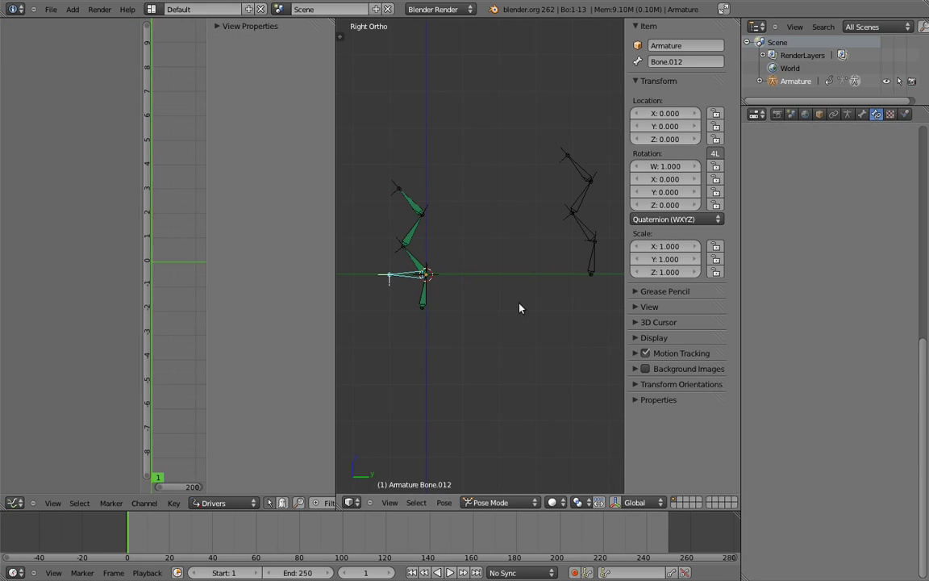
{"action": "left_click_drag", "start_coordinate": [702, 432], "coordinate": [288, 461]}
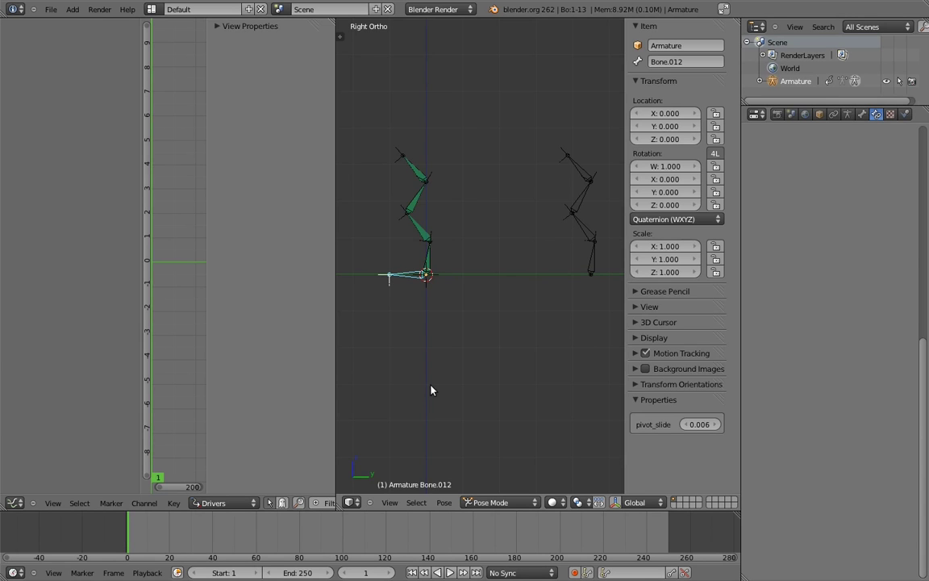
Change the base bone's driver expression to var * 4 and update its dependencies.
{"action": "right_click", "coordinate": [432, 264]}
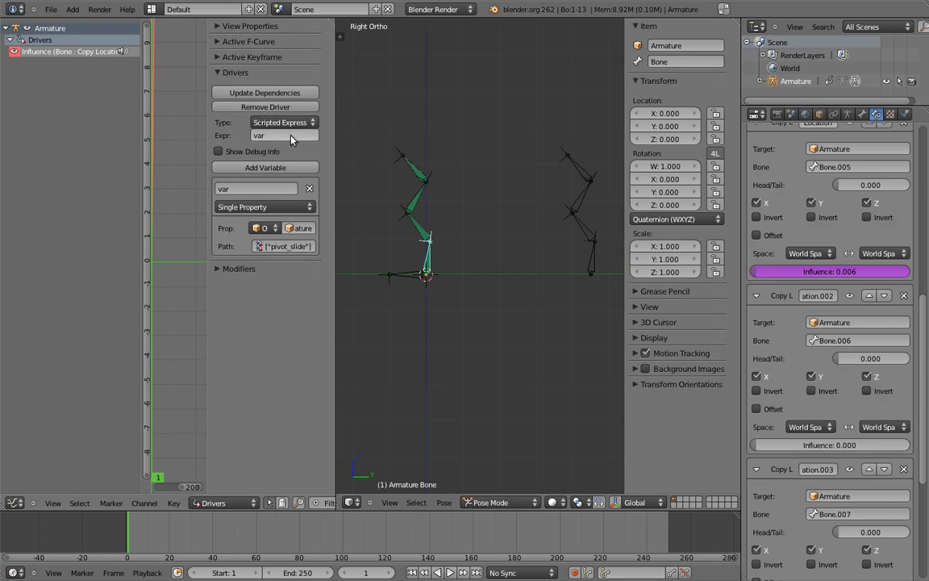
{"action": "key", "text": "End"}
{"action": "type", "text": "* 4"}
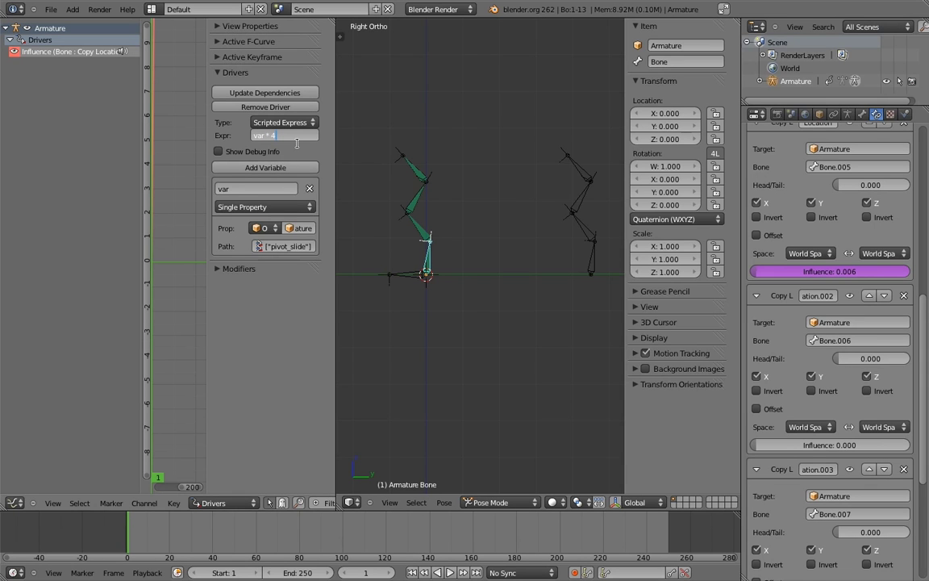
{"action": "key", "text": "Return"}
{"action": "left_click", "coordinate": [258, 92]}
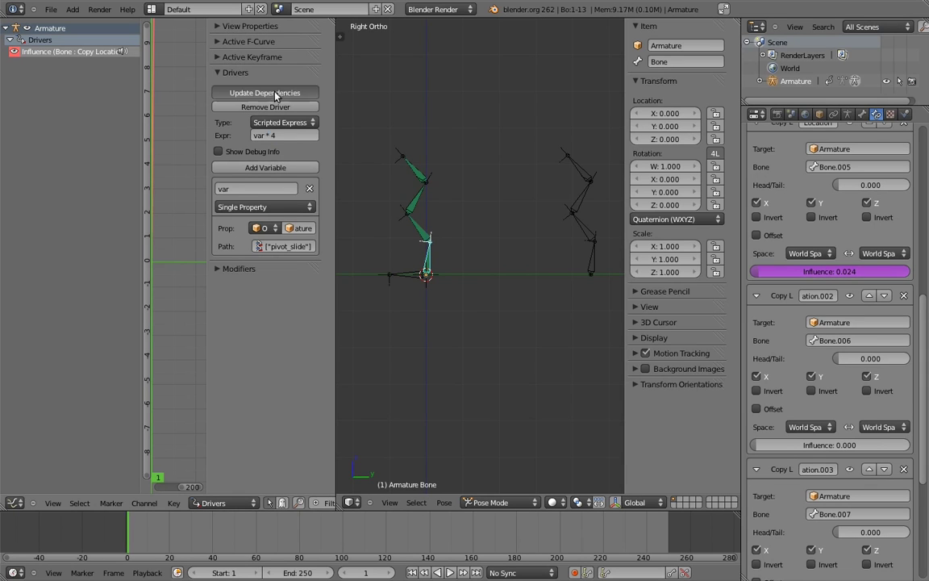
Slide Bone.012's pivot_slide up and back down to 0.032 to test the multiplied driver.
{"action": "right_click", "coordinate": [407, 278]}
{"action": "left_click_drag", "start_coordinate": [698, 425], "coordinate": [723, 409]}
{"action": "left_click_drag", "start_coordinate": [800, 410], "coordinate": [564, 421]}
Copy the base bone's influence driver and paste it onto the influences of its Bone.006 and two Bone.007 Copy Location constraints.
{"action": "right_click", "coordinate": [429, 263]}
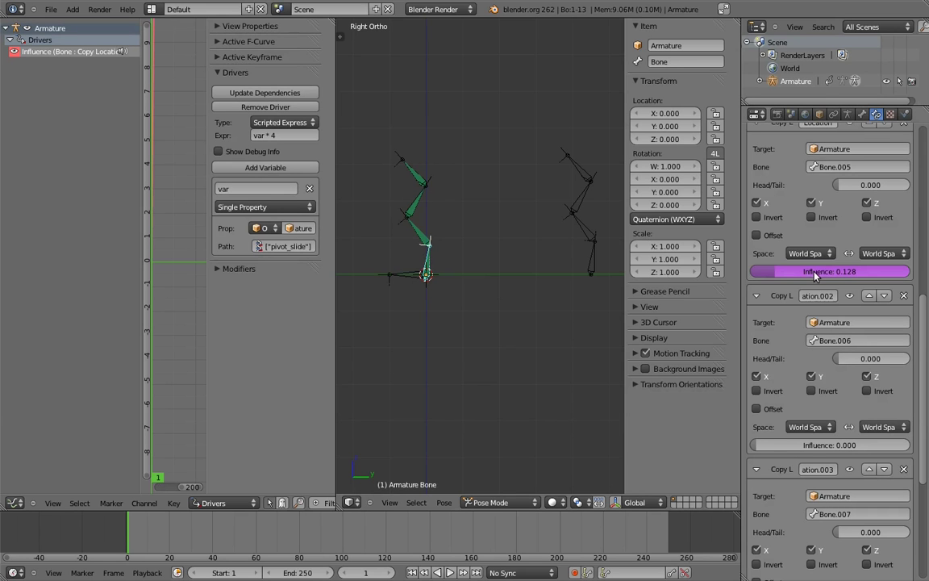
{"action": "right_click", "coordinate": [758, 271]}
{"action": "left_click", "coordinate": [782, 296]}
{"action": "right_click", "coordinate": [786, 445]}
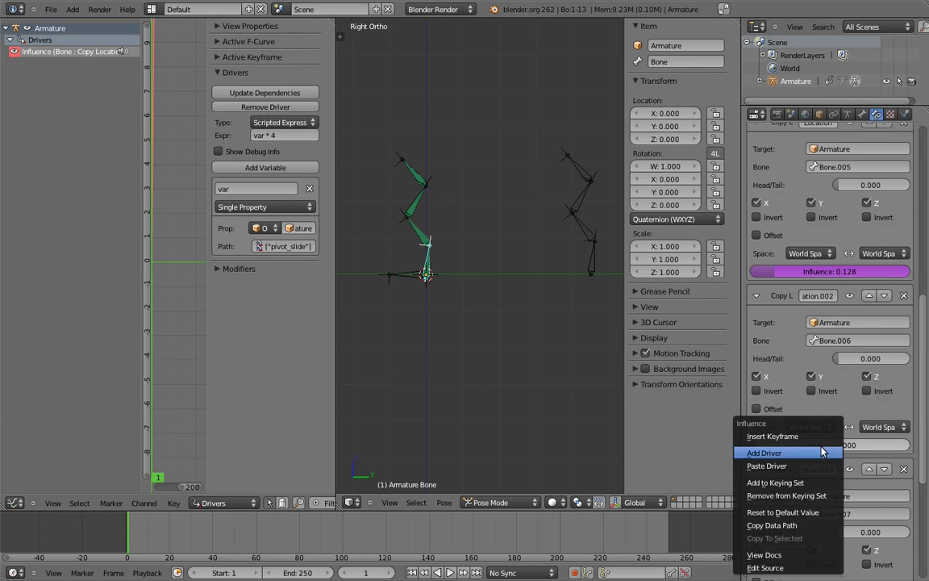
{"action": "left_click", "coordinate": [787, 468]}
{"action": "scroll", "coordinate": [834, 395], "scroll_direction": "down", "scroll_amount": 7}
{"action": "right_click", "coordinate": [835, 393]}
{"action": "left_click", "coordinate": [835, 393]}
{"action": "right_click", "coordinate": [831, 565]}
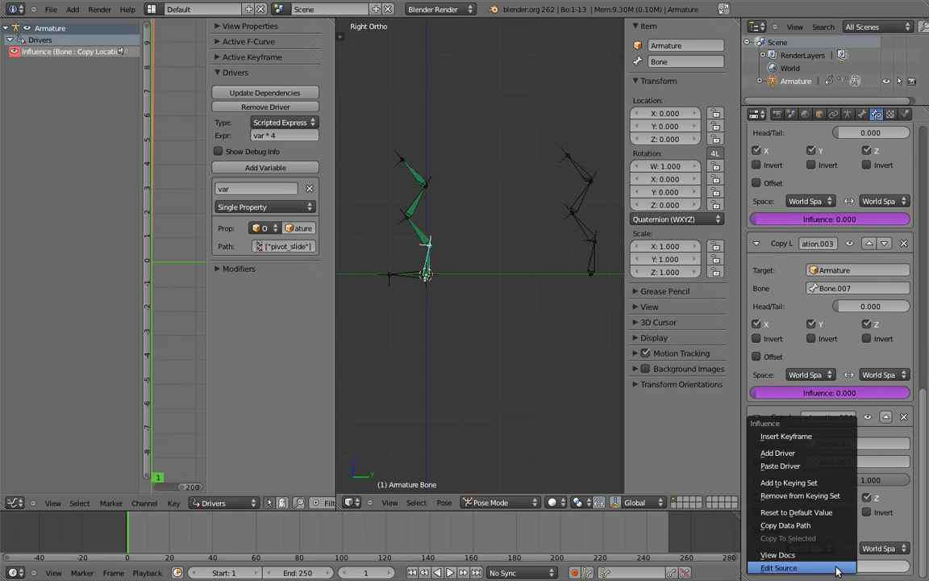
{"action": "left_click", "coordinate": [800, 466]}
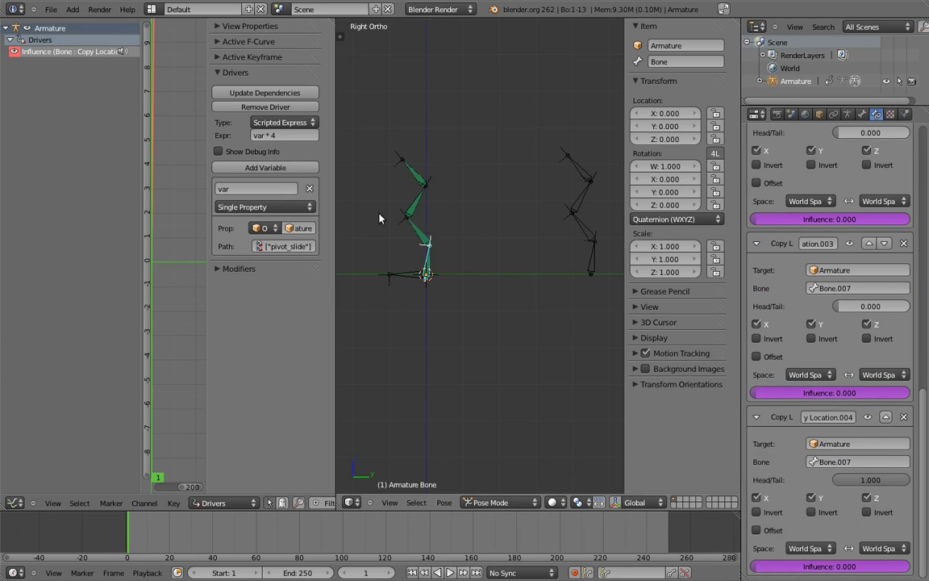
Set the second, third and fourth influence drivers' expressions to var * 4 - 1, var * 4 - 2 and var * 4 - 3.
{"action": "left_click", "coordinate": [74, 62]}
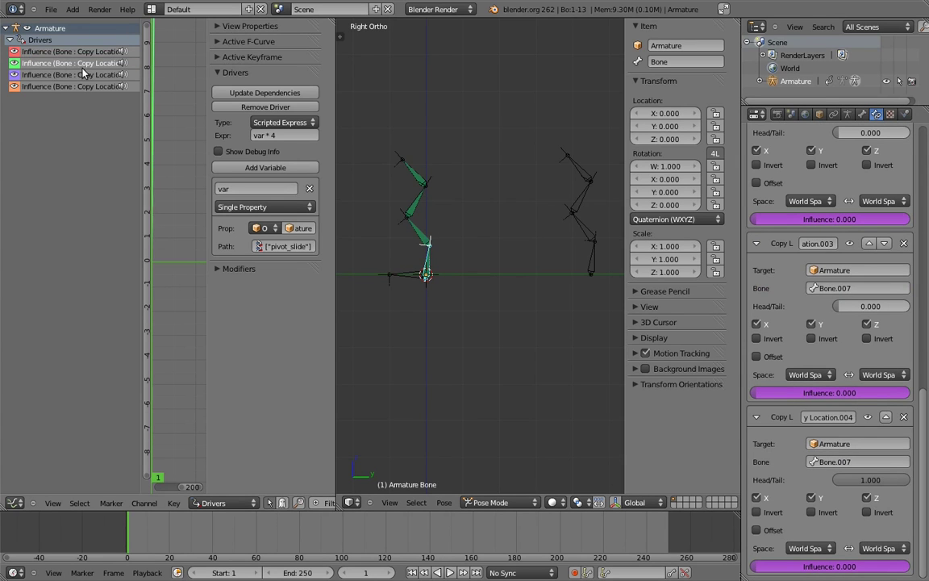
{"action": "left_click", "coordinate": [311, 139]}
{"action": "type", "text": "- 1"}
{"action": "key", "text": "Return"}
{"action": "left_click", "coordinate": [74, 74]}
{"action": "left_click", "coordinate": [297, 137]}
{"action": "type", "text": "- 2"}
{"action": "key", "text": "Return"}
{"action": "left_click", "coordinate": [47, 88]}
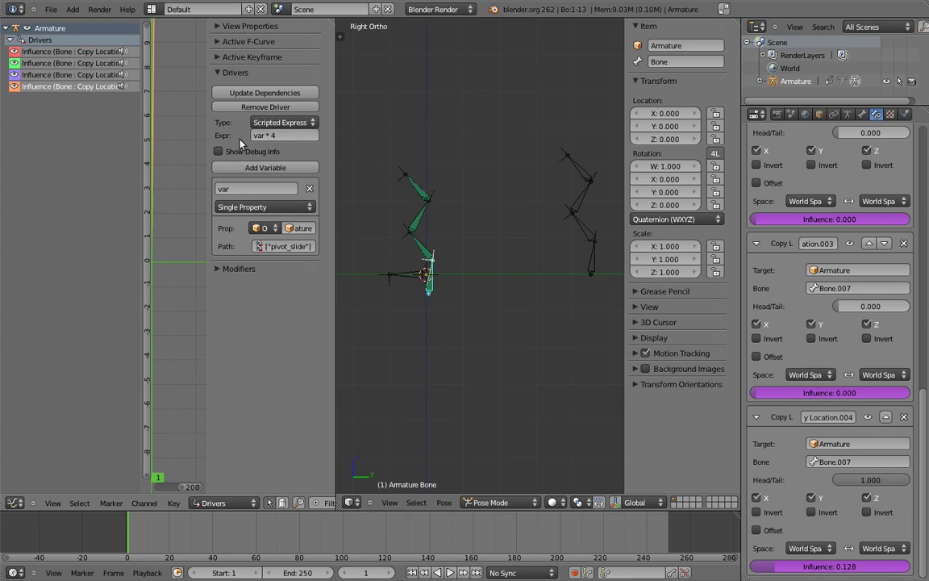
{"action": "left_click", "coordinate": [295, 137]}
{"action": "key", "text": "Return"}
Slide Bone.012's pivot_slide value upward to move the pivot along the original chain.
{"action": "middle_click_drag", "start_coordinate": [417, 274], "coordinate": [406, 276], "text": "shift"}
{"action": "right_click", "coordinate": [398, 278]}
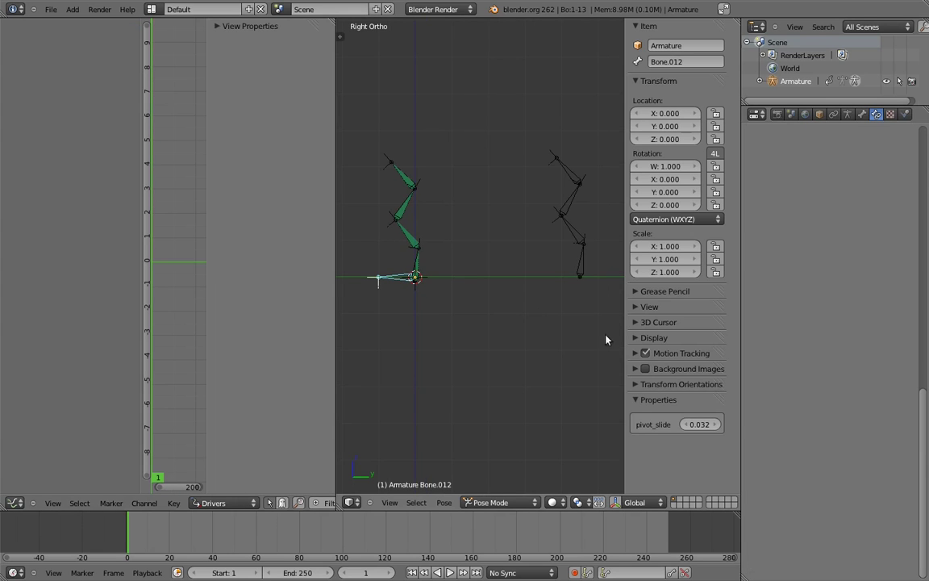
{"action": "left_click_drag", "start_coordinate": [705, 429], "coordinate": [927, 415]}
{"action": "mouse_move", "coordinate": [859, 415]}
{"action": "left_mouse_down"}
{"action": "mouse_move", "coordinate": [794, 409]}
{"action": "mouse_move", "coordinate": [602, 429]}
{"action": "mouse_move", "coordinate": [859, 411]}
{"action": "left_mouse_up"}
Rotate the control base Bone.008 about 39.8° away from the original chain, and swing the second control bone back toward it.
{"action": "right_click", "coordinate": [581, 254]}
{"action": "key", "text": "r"}
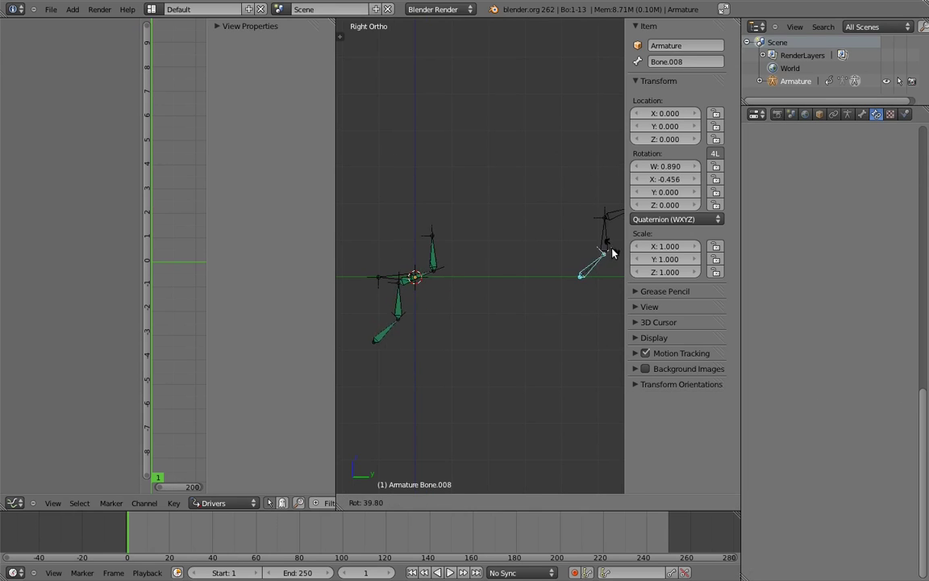
{"action": "left_click", "coordinate": [613, 251]}
{"action": "right_click", "coordinate": [604, 227]}
{"action": "key", "text": "r"}
{"action": "left_click", "coordinate": [529, 199]}
Rotate the third control bone toward the original chain, and rotate the top control bone as well.
{"action": "right_click", "coordinate": [585, 209]}
{"action": "key", "text": "r"}
{"action": "left_click", "coordinate": [498, 263]}
{"action": "right_click", "coordinate": [531, 249]}
{"action": "key", "text": "r"}
{"action": "left_click", "coordinate": [483, 198]}
Rotate the second control bone again, and swing the control base Bone.008 to test the chain's motion around the shifted pivot.
{"action": "right_click", "coordinate": [588, 239]}
{"action": "key", "text": "r"}
{"action": "left_click", "coordinate": [598, 212]}
{"action": "right_click", "coordinate": [583, 265]}
{"action": "key", "text": "r"}
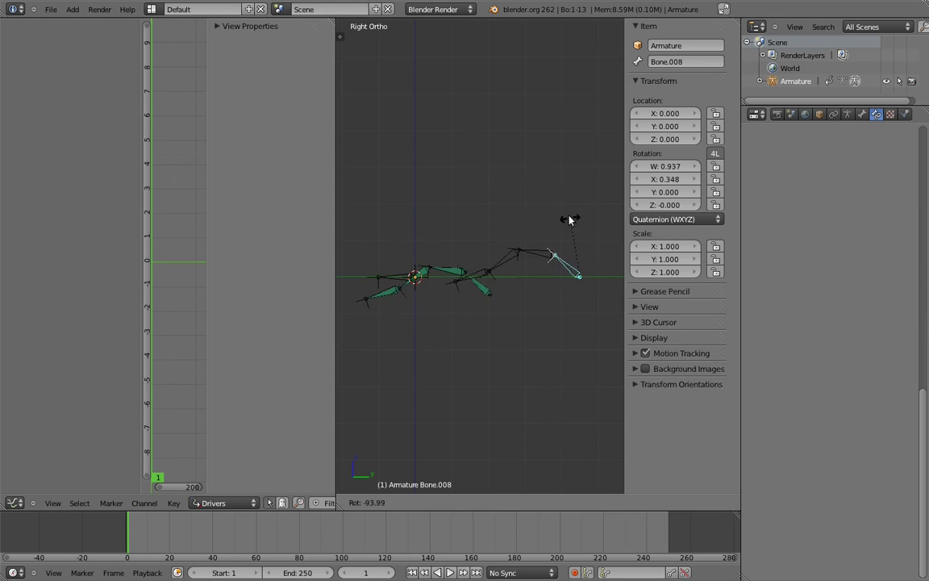
{"action": "left_click", "coordinate": [449, 212]}
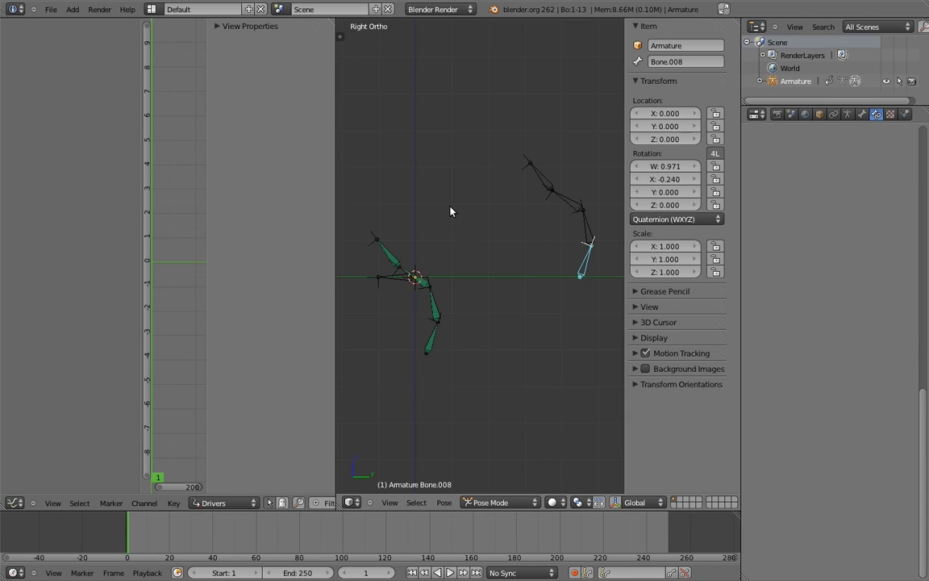
Clear the rotation of all bones and lower Bone.012's pivot_slide to 0.
{"action": "key", "text": "a"}
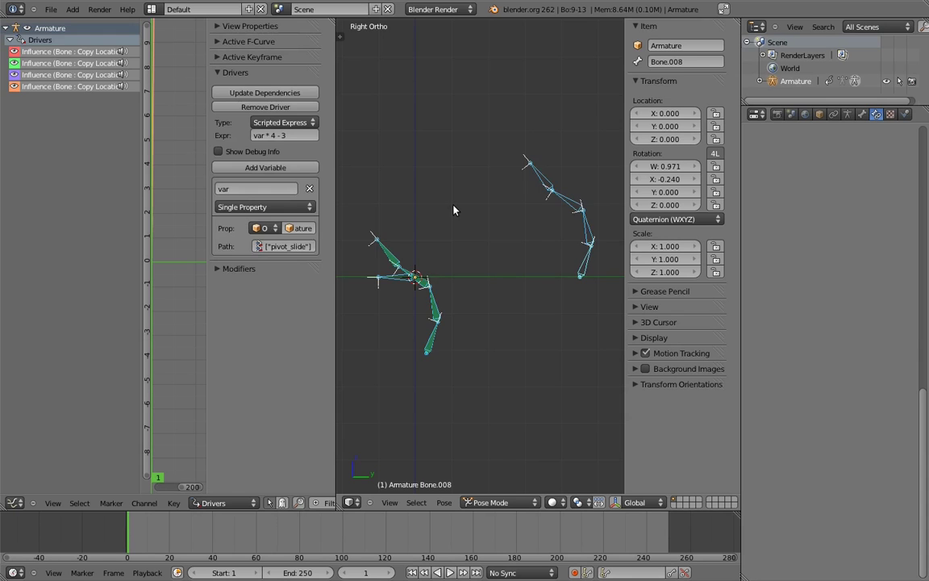
{"action": "key", "text": "alt+r"}
{"action": "right_click", "coordinate": [400, 278]}
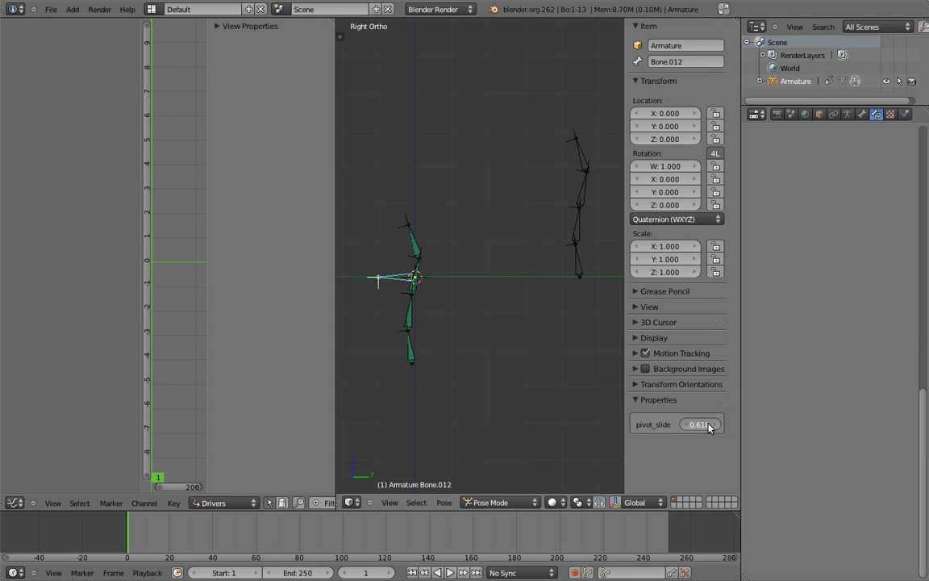
{"action": "left_click_drag", "start_coordinate": [708, 426], "coordinate": [370, 391]}
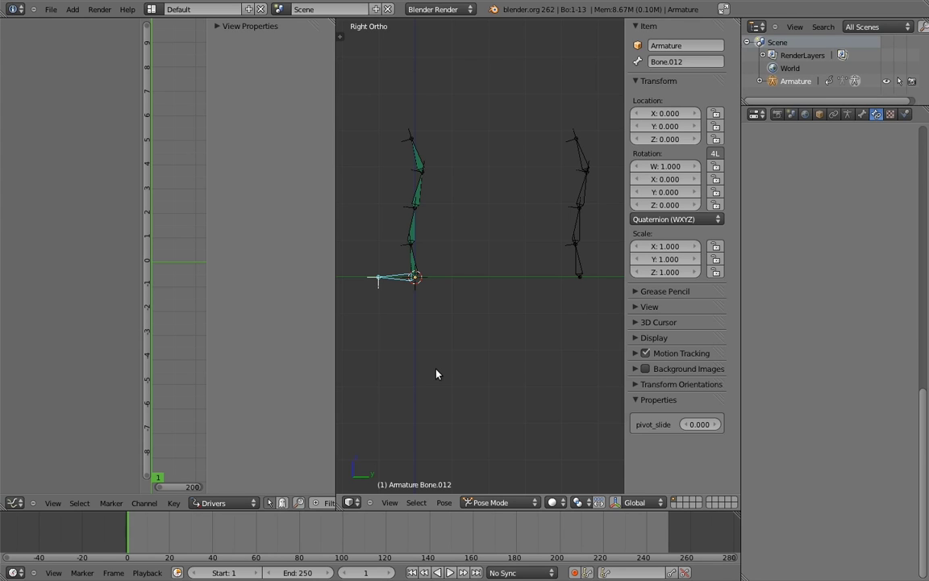
Show the armature layer holding the reversed helper chain as well, and set Bone.012's pivot_slide to 0.25.
{"action": "left_click", "coordinate": [847, 114]}
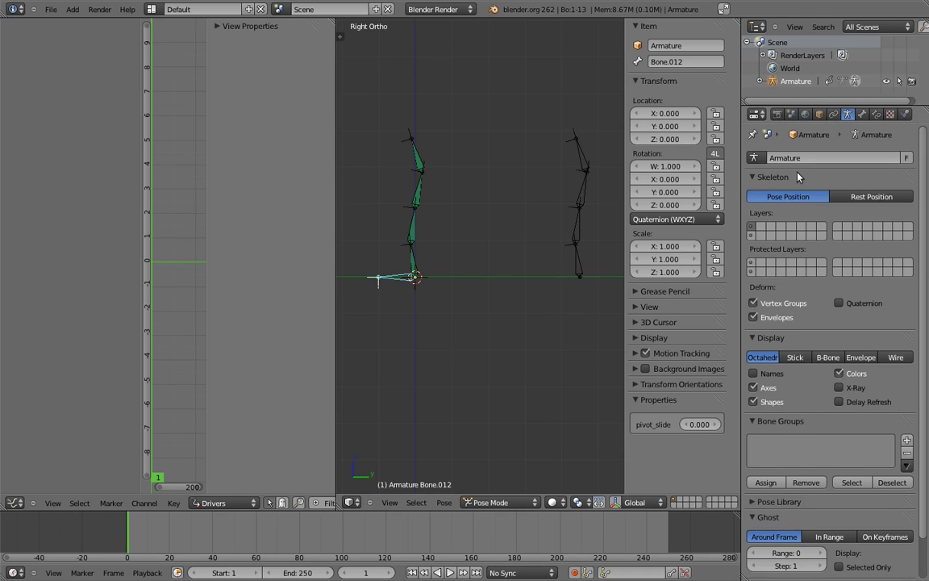
{"action": "key", "text": "alt+h"}
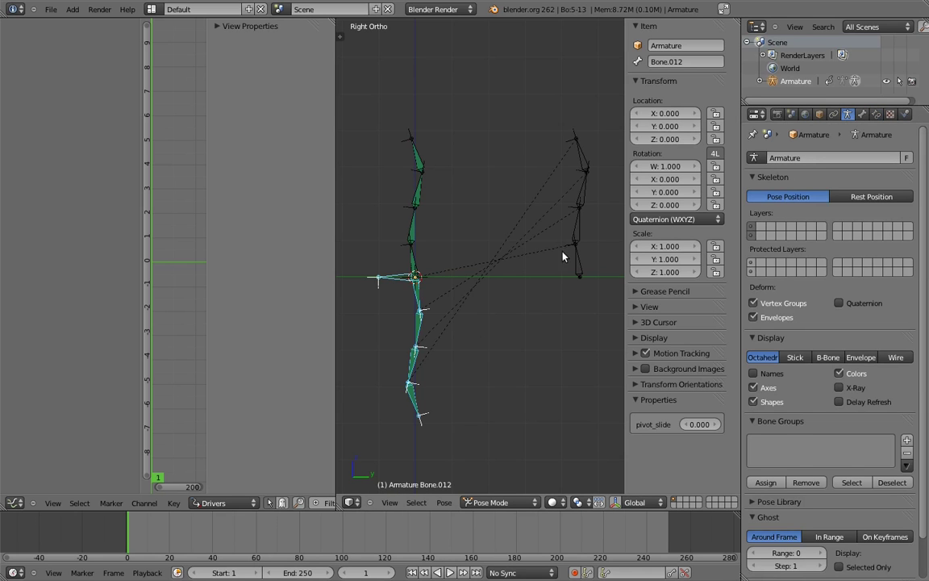
{"action": "right_click", "coordinate": [394, 277]}
{"action": "left_click", "coordinate": [699, 426]}
{"action": "type", "text": ".25"}
{"action": "key", "text": "Return"}
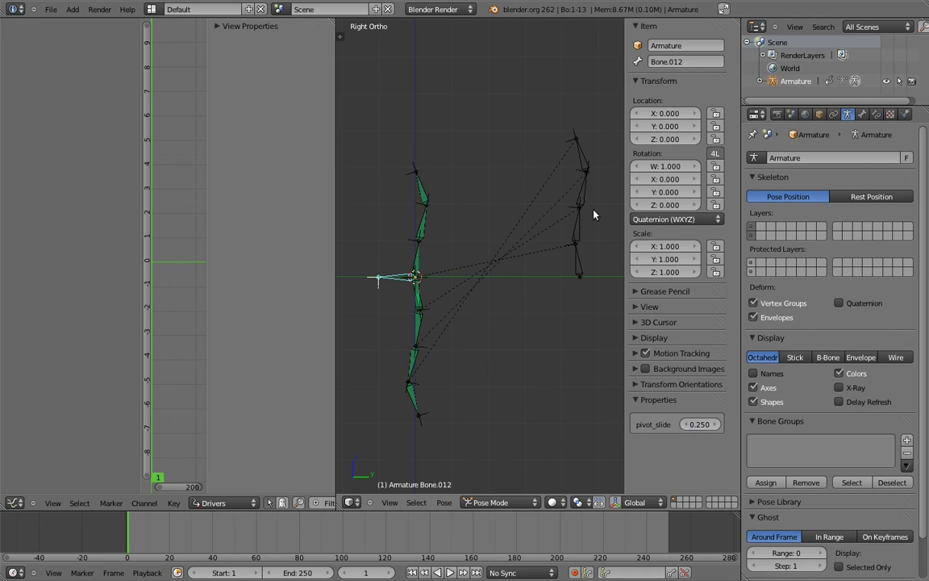
In Edit Mode, move the reversed helper chain together with Bone.012 to the original chain's first joint, about Y -0.121 and Z 0.908.
{"action": "right_click", "coordinate": [576, 257]}
{"action": "middle_click_drag", "start_coordinate": [494, 265], "coordinate": [542, 224], "text": "shift"}
{"action": "middle_click_drag", "start_coordinate": [542, 224], "coordinate": [536, 255], "text": "ctrl"}
{"action": "middle_click_drag", "start_coordinate": [535, 255], "coordinate": [539, 263], "text": "shift"}
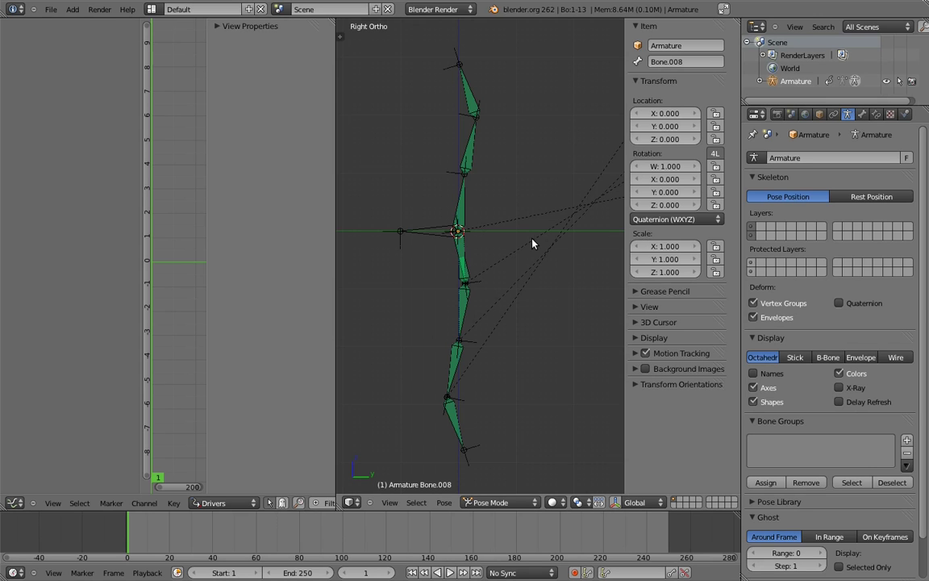
{"action": "middle_click_drag", "start_coordinate": [505, 317], "coordinate": [505, 263], "text": "shift"}
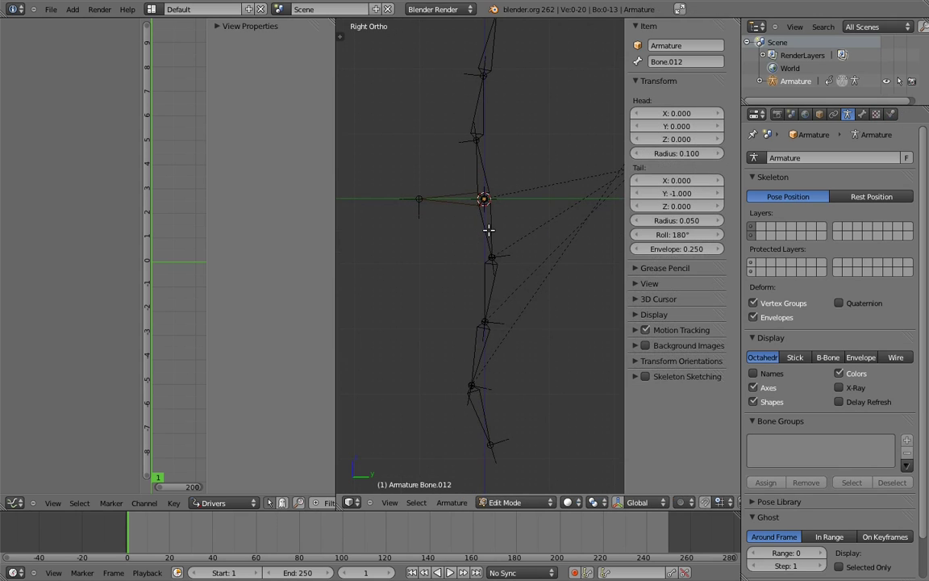
{"action": "right_click", "coordinate": [490, 230]}
{"action": "right_click", "coordinate": [490, 287], "text": "shift"}
{"action": "right_click", "coordinate": [482, 345], "text": "shift"}
{"action": "right_click", "coordinate": [482, 410], "text": "shift"}
{"action": "right_click", "coordinate": [454, 201], "text": "shift"}
{"action": "middle_click_drag", "start_coordinate": [503, 177], "coordinate": [506, 357], "text": "shift"}
{"action": "key", "text": "g"}
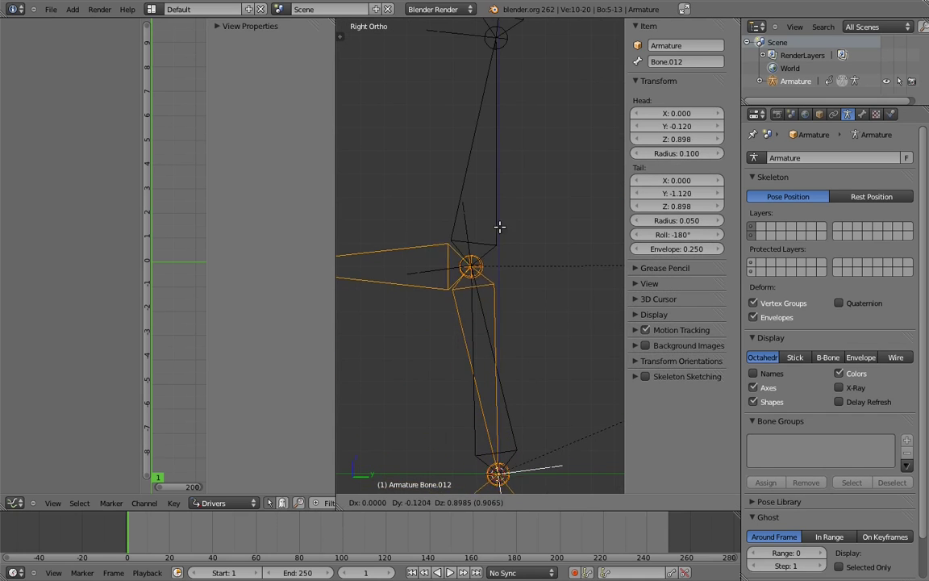
{"action": "left_click", "coordinate": [506, 235]}
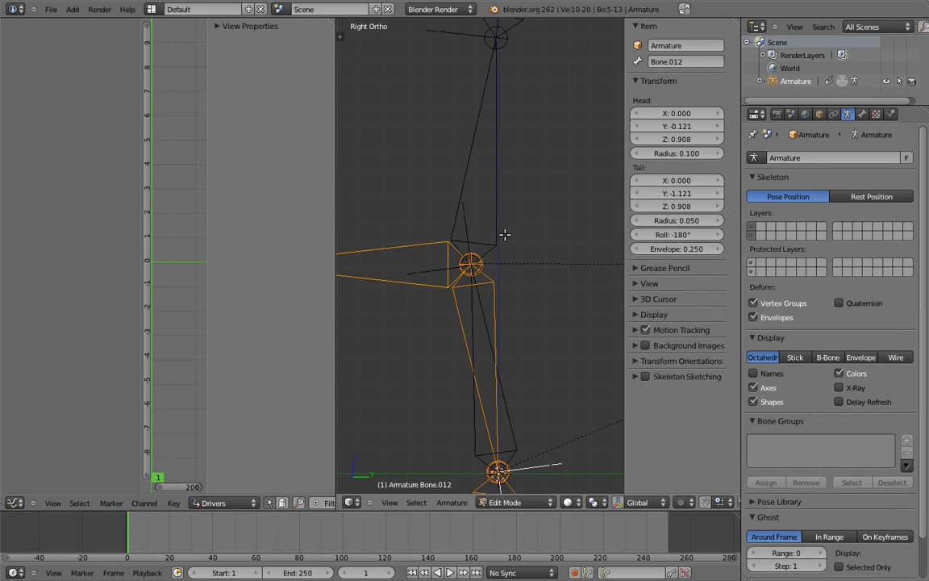
Return to Pose Mode, deselect all bones and hide the reversed helper chain's armature layer.
{"action": "middle_click_drag", "start_coordinate": [517, 271], "coordinate": [535, 142], "text": "ctrl"}
{"action": "middle_click_drag", "start_coordinate": [555, 182], "coordinate": [506, 194], "text": "shift"}
{"action": "middle_click_drag", "start_coordinate": [507, 194], "coordinate": [502, 222], "text": "ctrl"}
{"action": "key", "text": "Tab"}
{"action": "key", "text": "Tab"}
{"action": "key", "text": "ctrl+Tab"}
{"action": "key", "text": "Tab"}
{"action": "key", "text": "ctrl+Tab"}
{"action": "key", "text": "Tab"}
{"action": "key", "text": "ctrl+Tab"}
{"action": "key", "text": "a"}
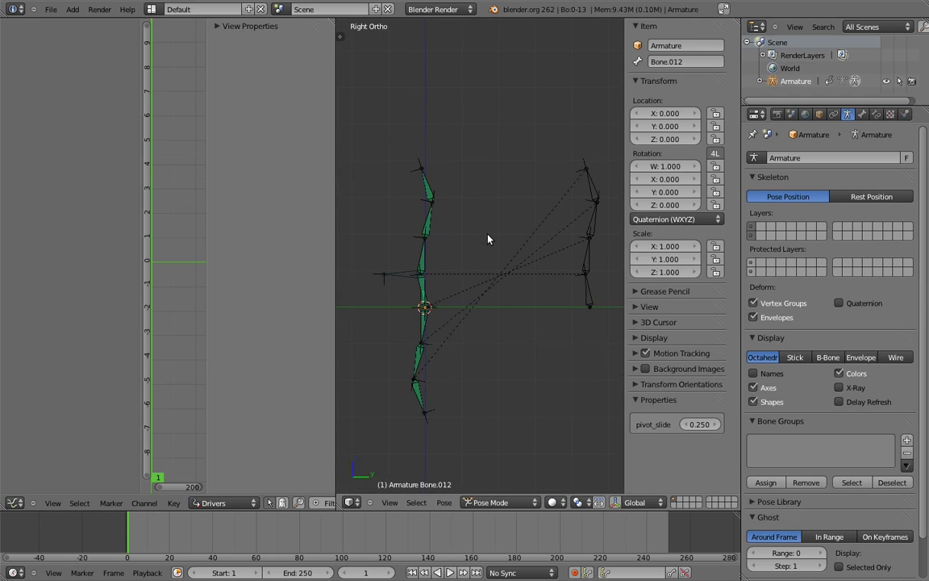
{"action": "left_click", "coordinate": [752, 236], "text": "shift"}
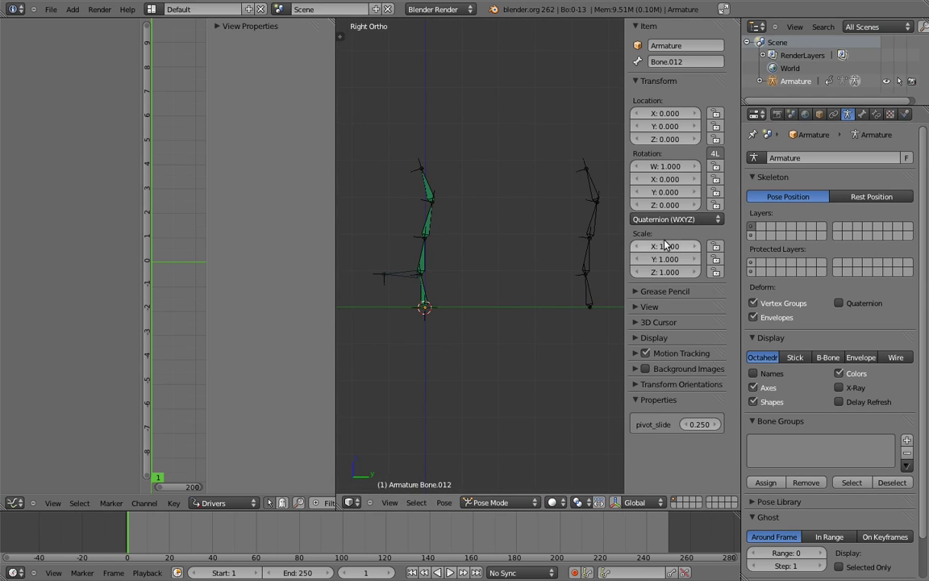
Review the base bone's constraint stack, and delete the existing constraint from each of the three bones above it in the original chain.
{"action": "right_click", "coordinate": [426, 297]}
{"action": "left_click", "coordinate": [876, 113]}
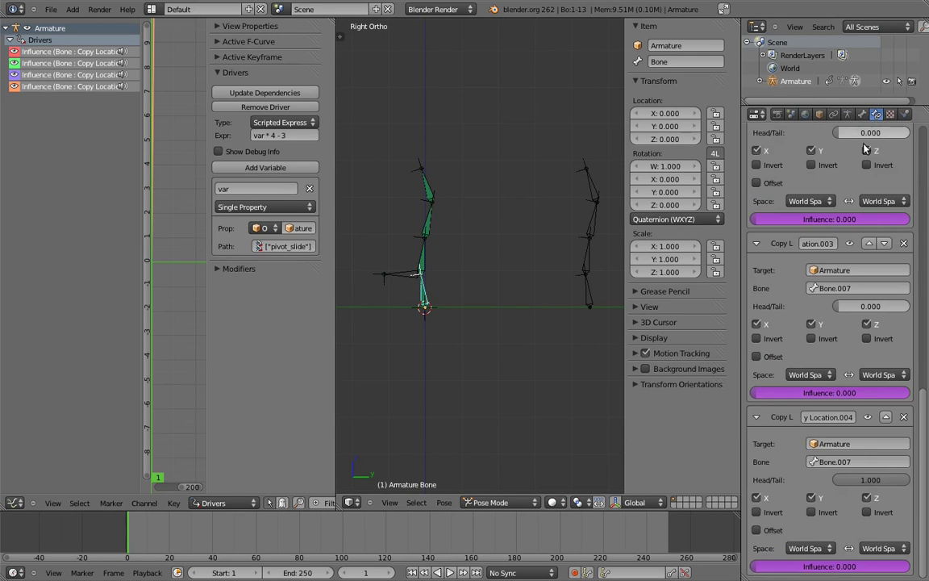
{"action": "middle_click_drag", "start_coordinate": [862, 197], "coordinate": [867, 413]}
{"action": "scroll", "coordinate": [867, 413], "scroll_direction": "down", "scroll_amount": 1}
{"action": "scroll", "coordinate": [867, 413], "scroll_direction": "up", "scroll_amount": 11}
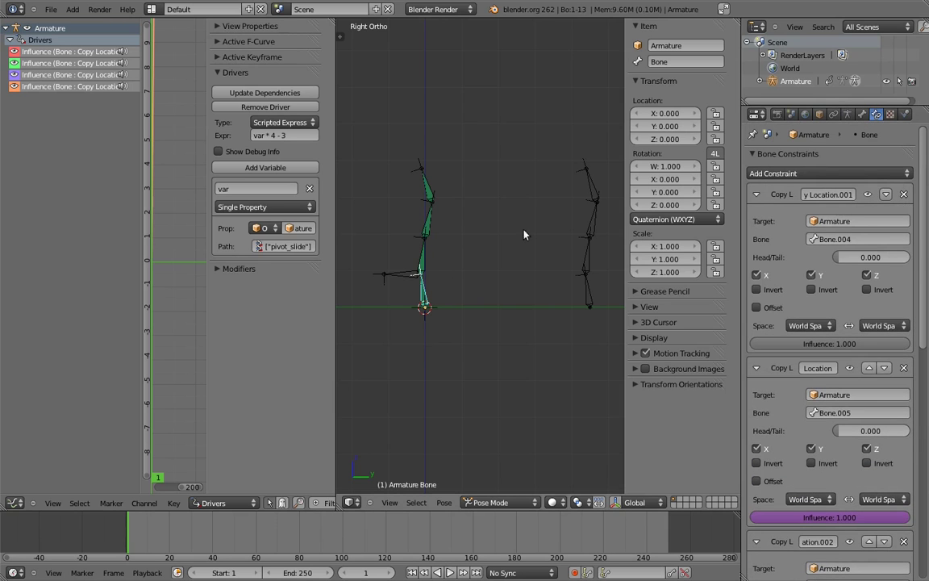
{"action": "right_click", "coordinate": [422, 260]}
{"action": "left_click", "coordinate": [902, 195]}
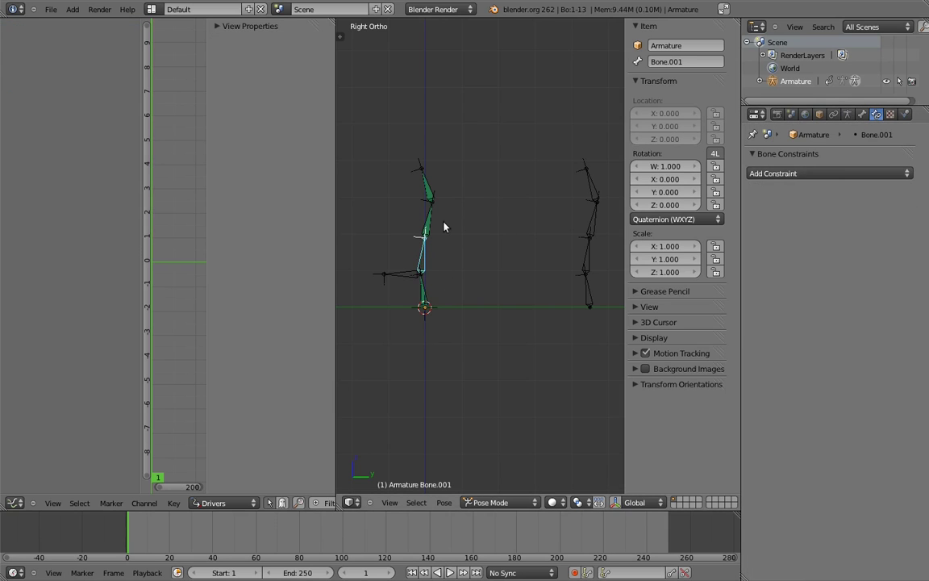
{"action": "right_click", "coordinate": [429, 223]}
{"action": "left_click", "coordinate": [903, 196]}
{"action": "right_click", "coordinate": [431, 182]}
{"action": "left_click", "coordinate": [904, 195]}
Add a Copy Transforms constraint to the original chain's base bone, targeting control bone Bone.008.
{"action": "right_click", "coordinate": [587, 295]}
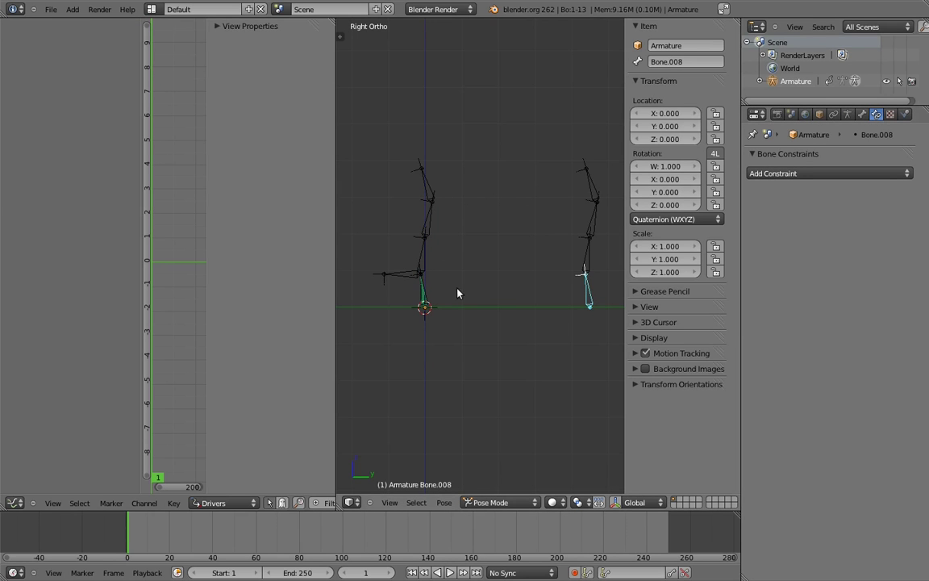
{"action": "right_click", "coordinate": [424, 297], "text": "shift"}
{"action": "key", "text": "shift+ctrl+c"}
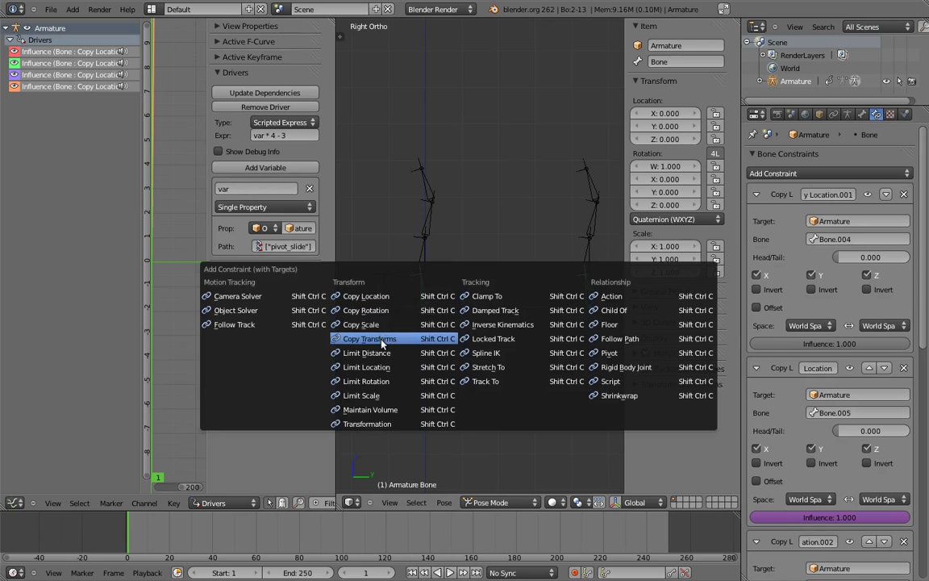
{"action": "left_click", "coordinate": [345, 304]}
Collapse the base bone's Copy Location constraints and move its Copy Transforms constraint to the top of the stack.
{"action": "left_click", "coordinate": [756, 194]}
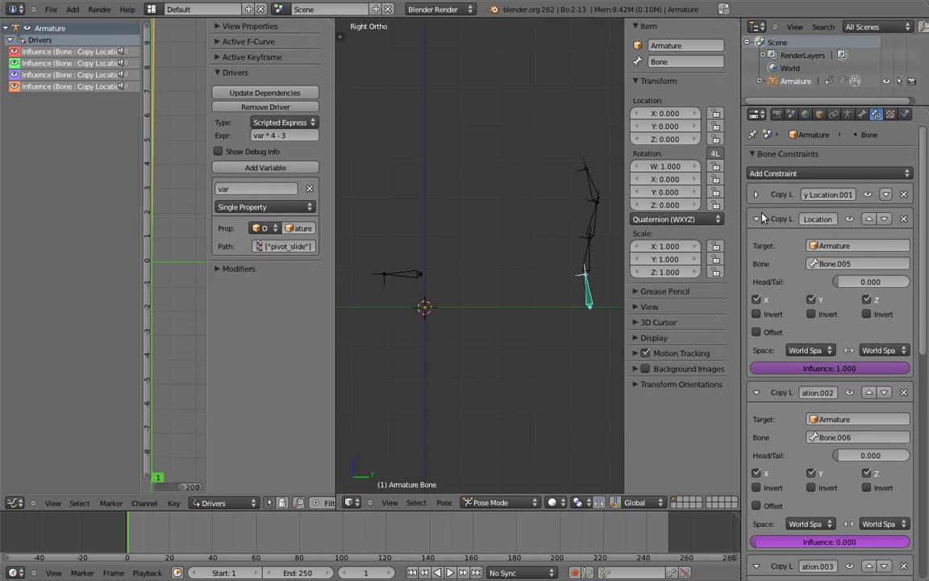
{"action": "left_click", "coordinate": [756, 219]}
{"action": "left_click", "coordinate": [756, 244]}
{"action": "left_click", "coordinate": [756, 268]}
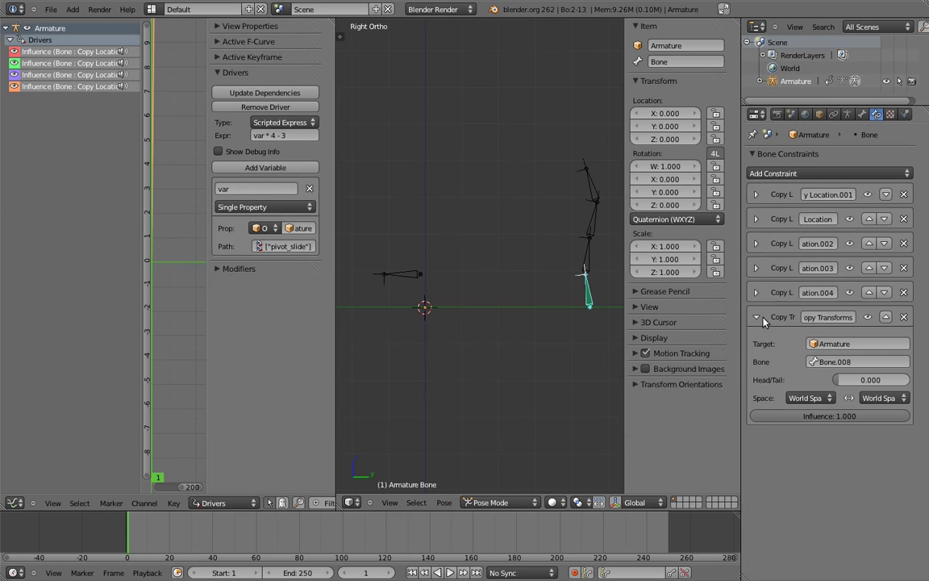
{"action": "left_click", "coordinate": [885, 317]}
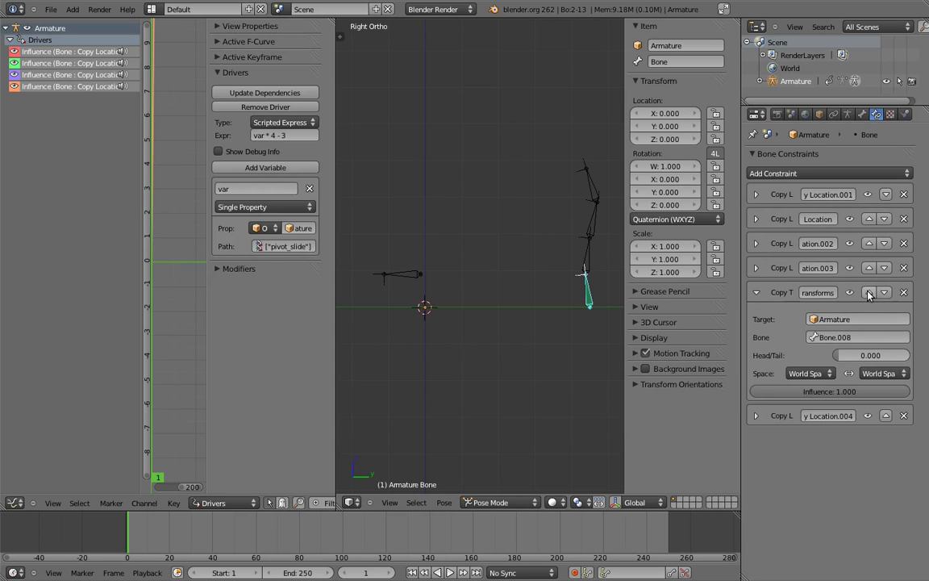
{"action": "left_click", "coordinate": [868, 292]}
{"action": "left_click", "coordinate": [869, 268]}
{"action": "left_click", "coordinate": [869, 243]}
{"action": "left_click", "coordinate": [869, 219]}
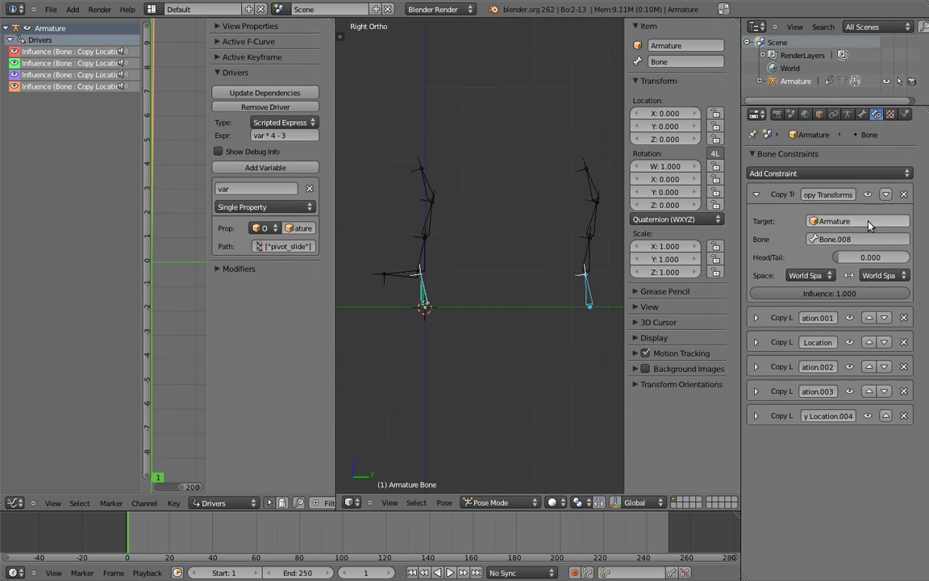
Add Copy Transforms constraints to the original chain's upper three bones, targeting Bone.009, Bone.010 and Bone.011 respectively.
{"action": "right_click", "coordinate": [597, 248]}
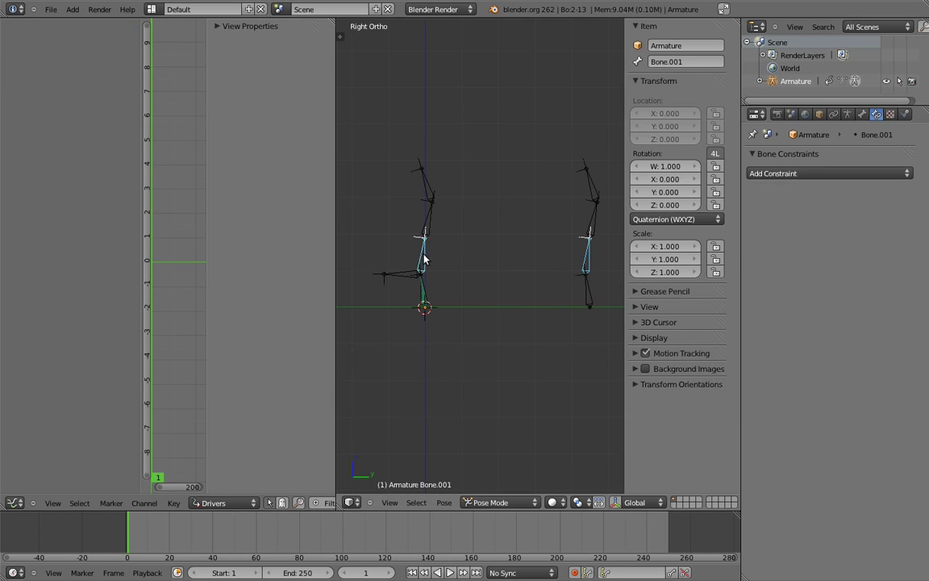
{"action": "key", "text": "shift+ctrl+c"}
{"action": "left_click", "coordinate": [425, 259]}
{"action": "right_click", "coordinate": [591, 217]}
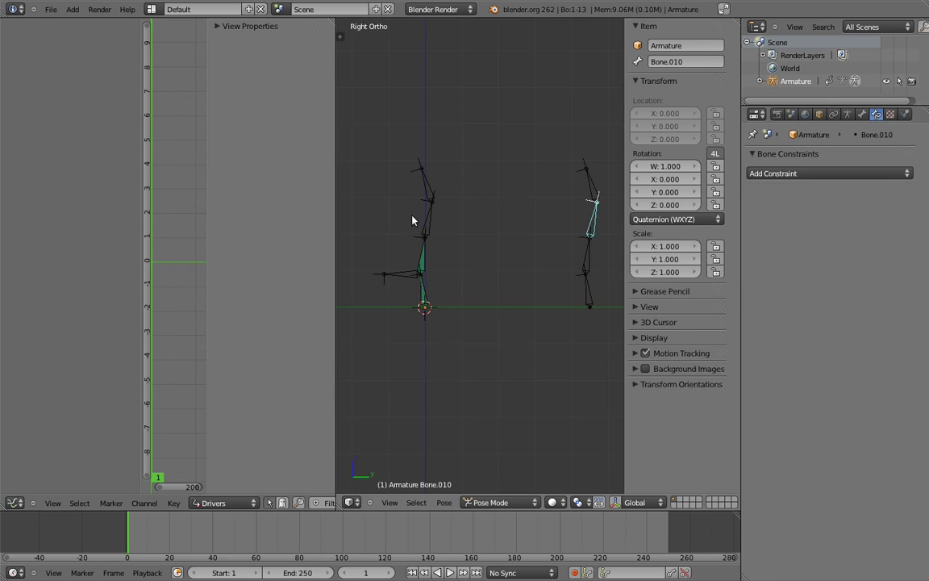
{"action": "right_click", "coordinate": [428, 222], "text": "shift"}
{"action": "key", "text": "ctrl+shift+c"}
{"action": "left_click", "coordinate": [430, 223]}
{"action": "right_click", "coordinate": [592, 182]}
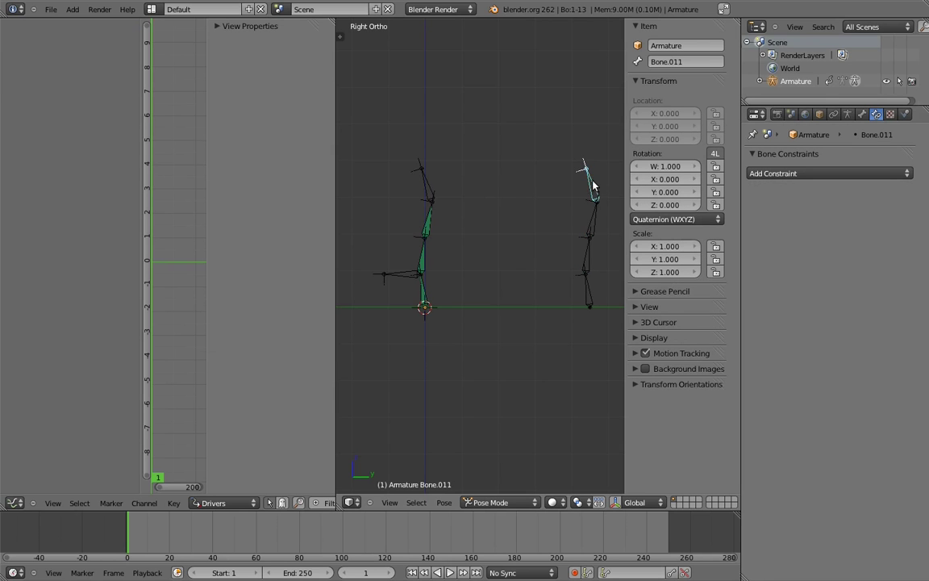
{"action": "right_click", "coordinate": [425, 186], "text": "shift"}
{"action": "key", "text": "shift+ctrl+c"}
{"action": "left_click", "coordinate": [425, 183]}
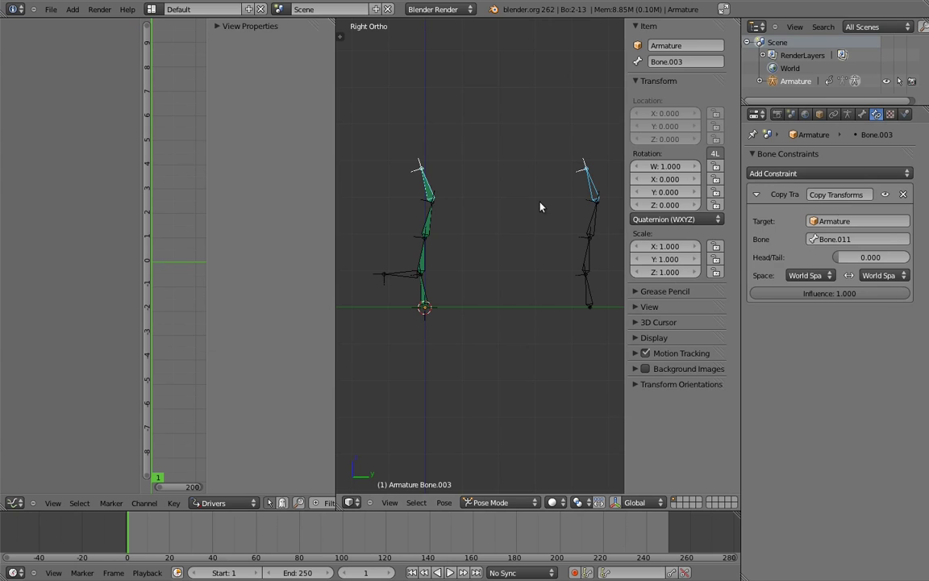
Scale control base Bone.008 to about 1.679 and shorten Bone.009 to a Y scale of 0.372 to test scaling.
{"action": "right_click", "coordinate": [587, 289]}
{"action": "key", "text": "s"}
{"action": "left_click", "coordinate": [581, 155]}
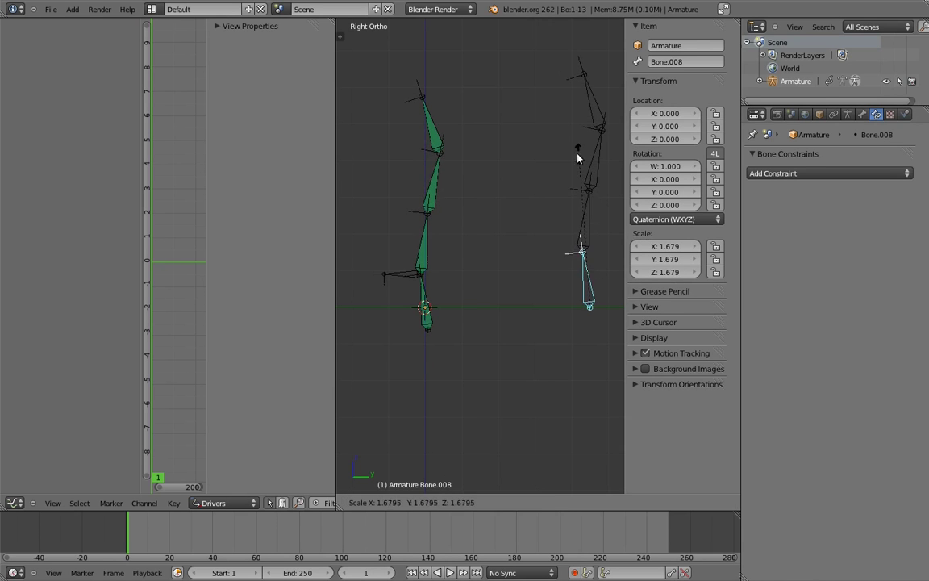
{"action": "right_click", "coordinate": [587, 202]}
{"action": "key", "text": "s"}
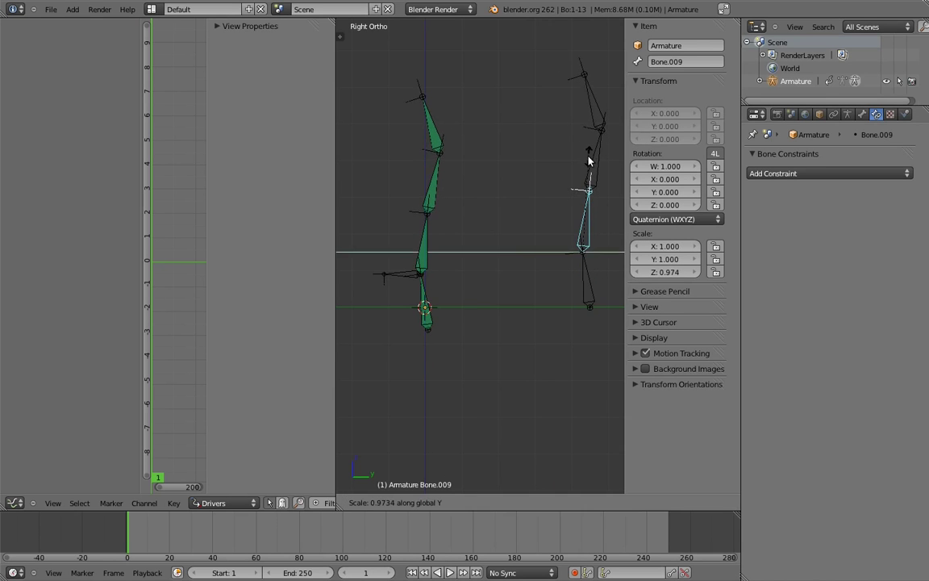
{"action": "left_click", "coordinate": [590, 215]}
Scale control bone Bone.010 along the Z axis to test non-uniform scaling in the chain.
{"action": "right_click", "coordinate": [593, 220]}
{"action": "key", "text": "s"}
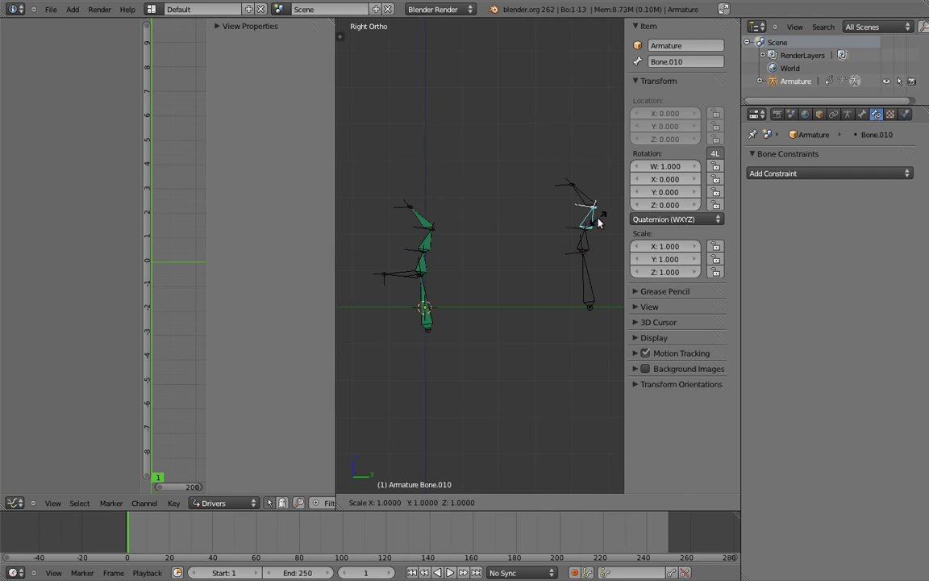
{"action": "key", "text": "z"}
{"action": "left_click", "coordinate": [614, 207]}
{"action": "right_click", "coordinate": [520, 184]}
Rotate control base Bone.008 toward the original chain, and rotate two further control bones to bend the scaled chain.
{"action": "middle_click_drag", "start_coordinate": [529, 185], "coordinate": [554, 187], "text": "shift"}
{"action": "right_click", "coordinate": [613, 275]}
{"action": "key", "text": "r"}
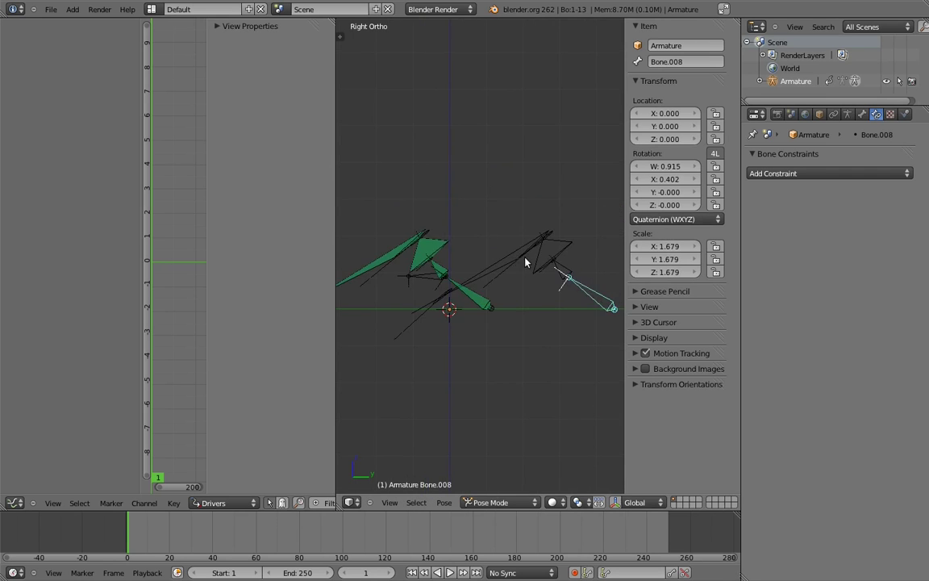
{"action": "right_click", "coordinate": [551, 268]}
{"action": "key", "text": "r"}
{"action": "left_click", "coordinate": [616, 211]}
{"action": "right_click", "coordinate": [585, 244]}
{"action": "key", "text": "r"}
{"action": "left_click", "coordinate": [601, 193]}
Raise Bone.012's pivot_slide to 0.860 to shift the pivot along the deformed chain.
{"action": "right_click", "coordinate": [430, 277]}
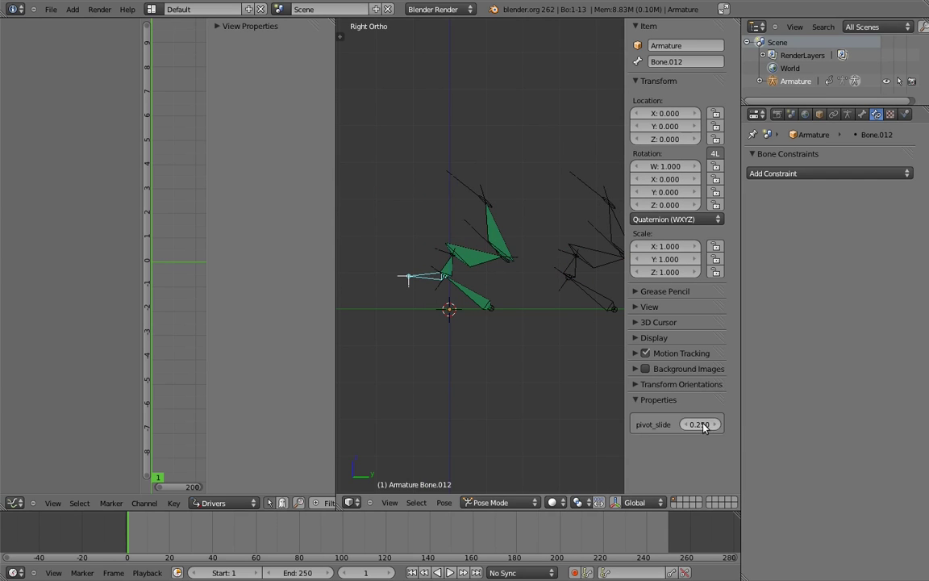
{"action": "left_click_drag", "start_coordinate": [702, 428], "coordinate": [822, 416]}
{"action": "middle_click_drag", "start_coordinate": [535, 209], "coordinate": [574, 243], "text": "shift"}
Rotate Bone.011, another control bone and Bone.009 to test how the chain bends around the shifted pivot.
{"action": "right_click", "coordinate": [574, 245]}
{"action": "key", "text": "r"}
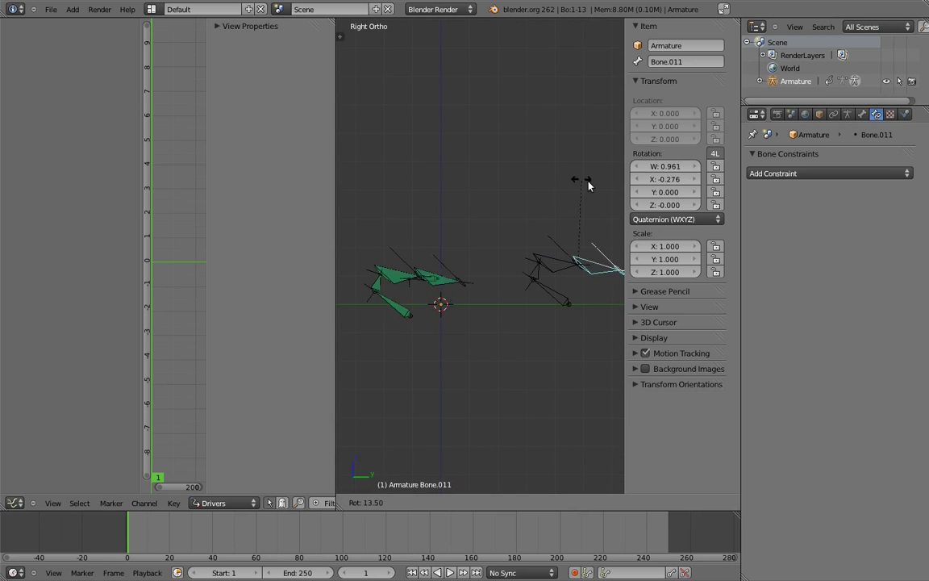
{"action": "left_click", "coordinate": [613, 203]}
{"action": "right_click", "coordinate": [568, 252]}
{"action": "key", "text": "r"}
{"action": "left_click", "coordinate": [421, 207]}
{"action": "right_click", "coordinate": [491, 240]}
{"action": "key", "text": "r"}
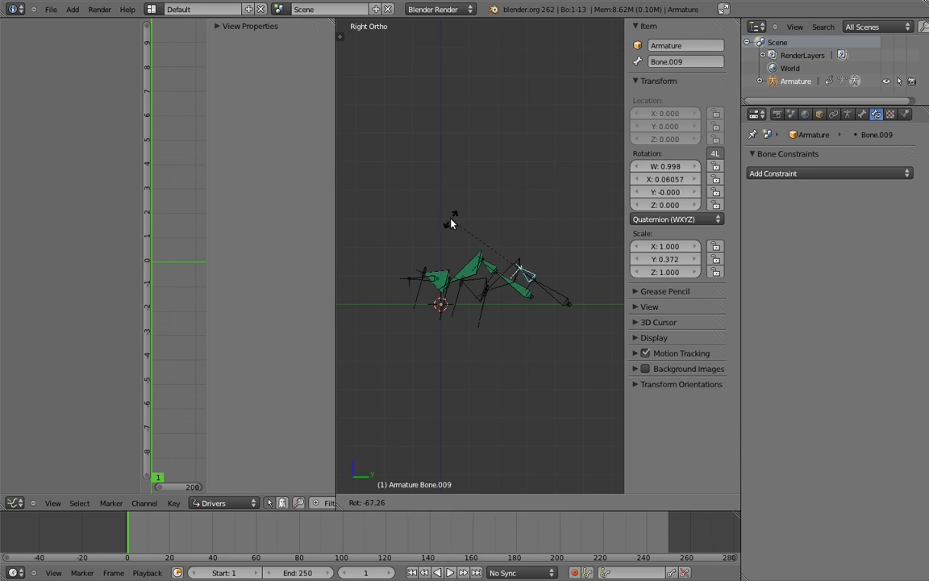
{"action": "left_click", "coordinate": [463, 211]}
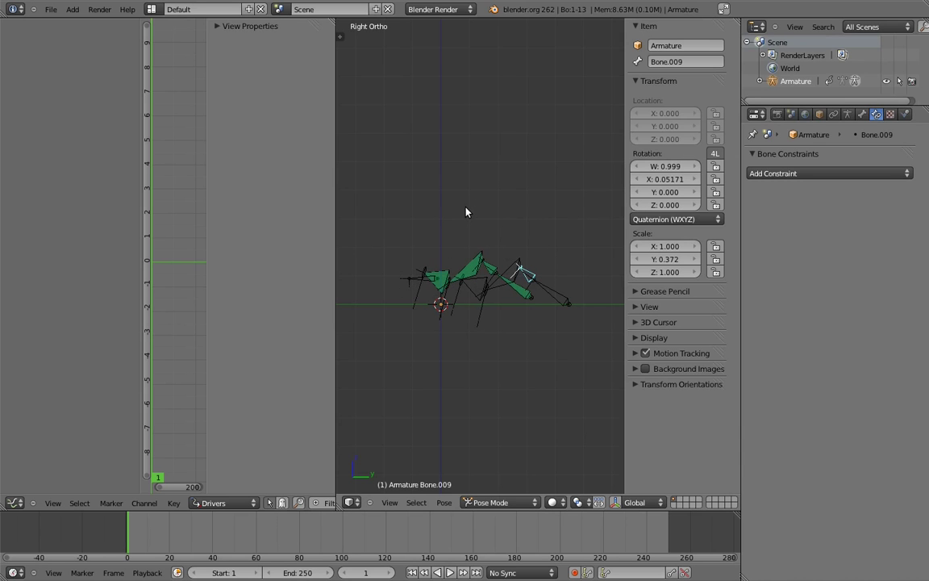
Clear the rotation and scale of all bones.
{"action": "key", "text": "a"}
{"action": "key", "text": "a"}
{"action": "key", "text": "alt+r"}
{"action": "key", "text": "alt+s"}
Set Bone.012's pivot_slide to 0.25 and deselect all bones.
{"action": "right_click", "coordinate": [420, 280]}
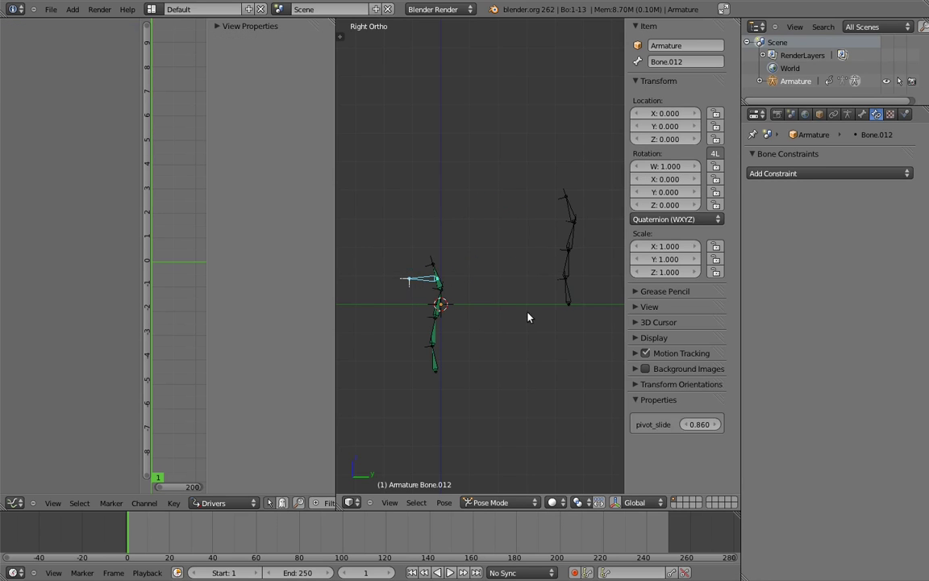
{"action": "left_click", "coordinate": [698, 424]}
{"action": "type", "text": "0.25"}
{"action": "key", "text": "Return"}
{"action": "key", "text": "a"}
{"action": "middle_click_drag", "start_coordinate": [496, 236], "coordinate": [493, 241], "text": "shift"}
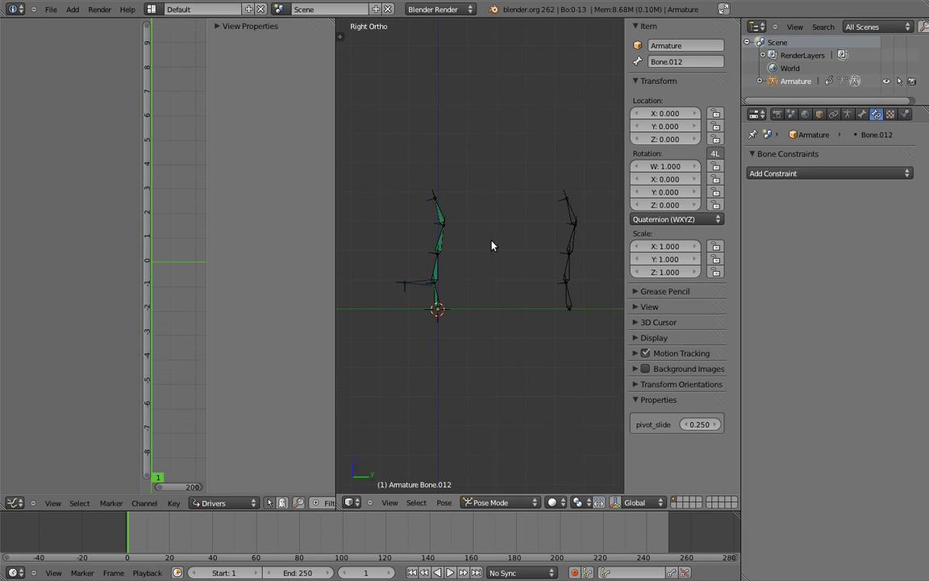